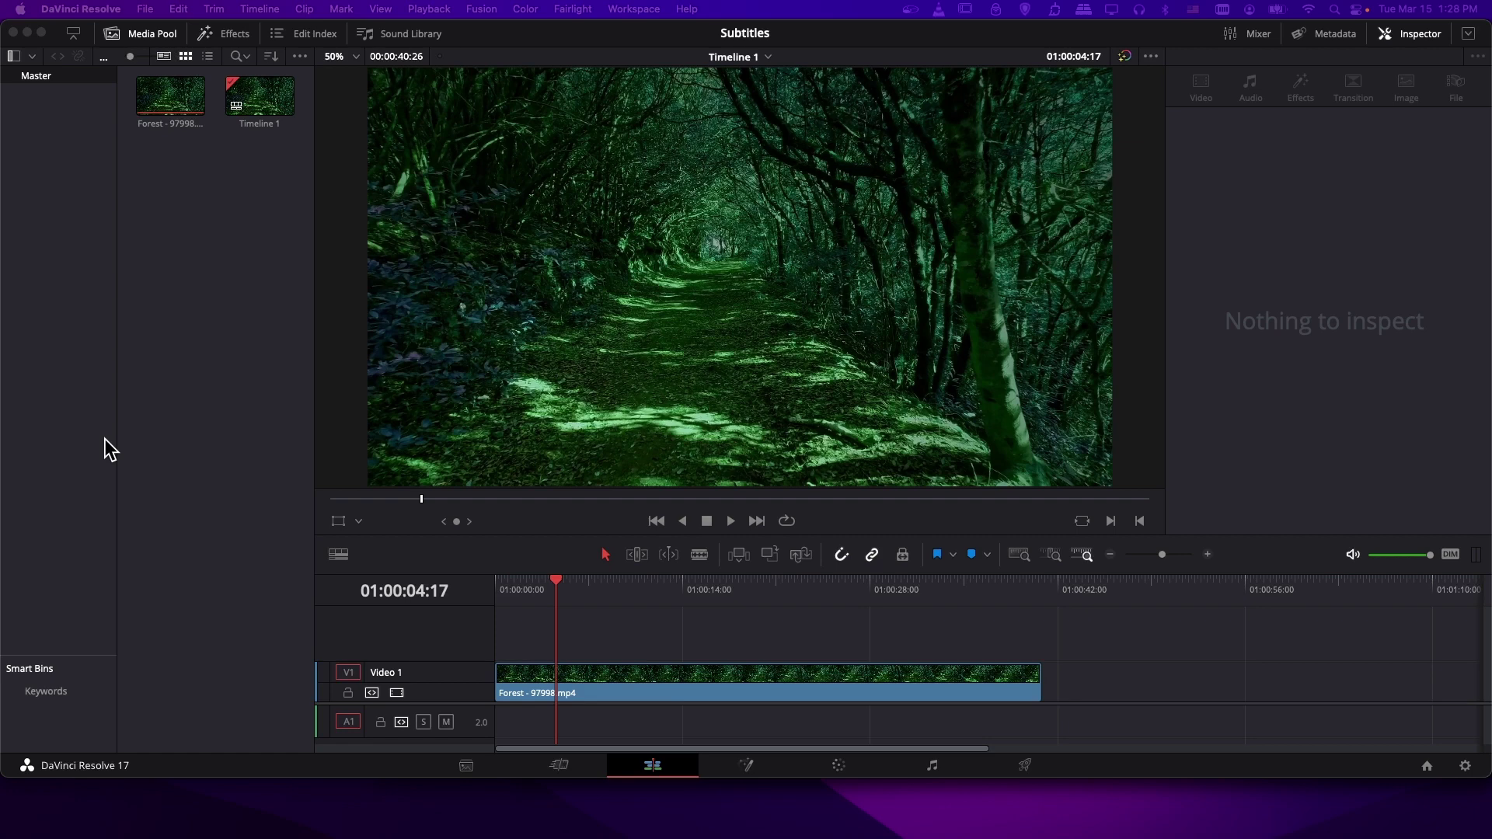
- Add two subtitle tracks above the forest clip and enlarge the timeline area
left_click(522, 606)
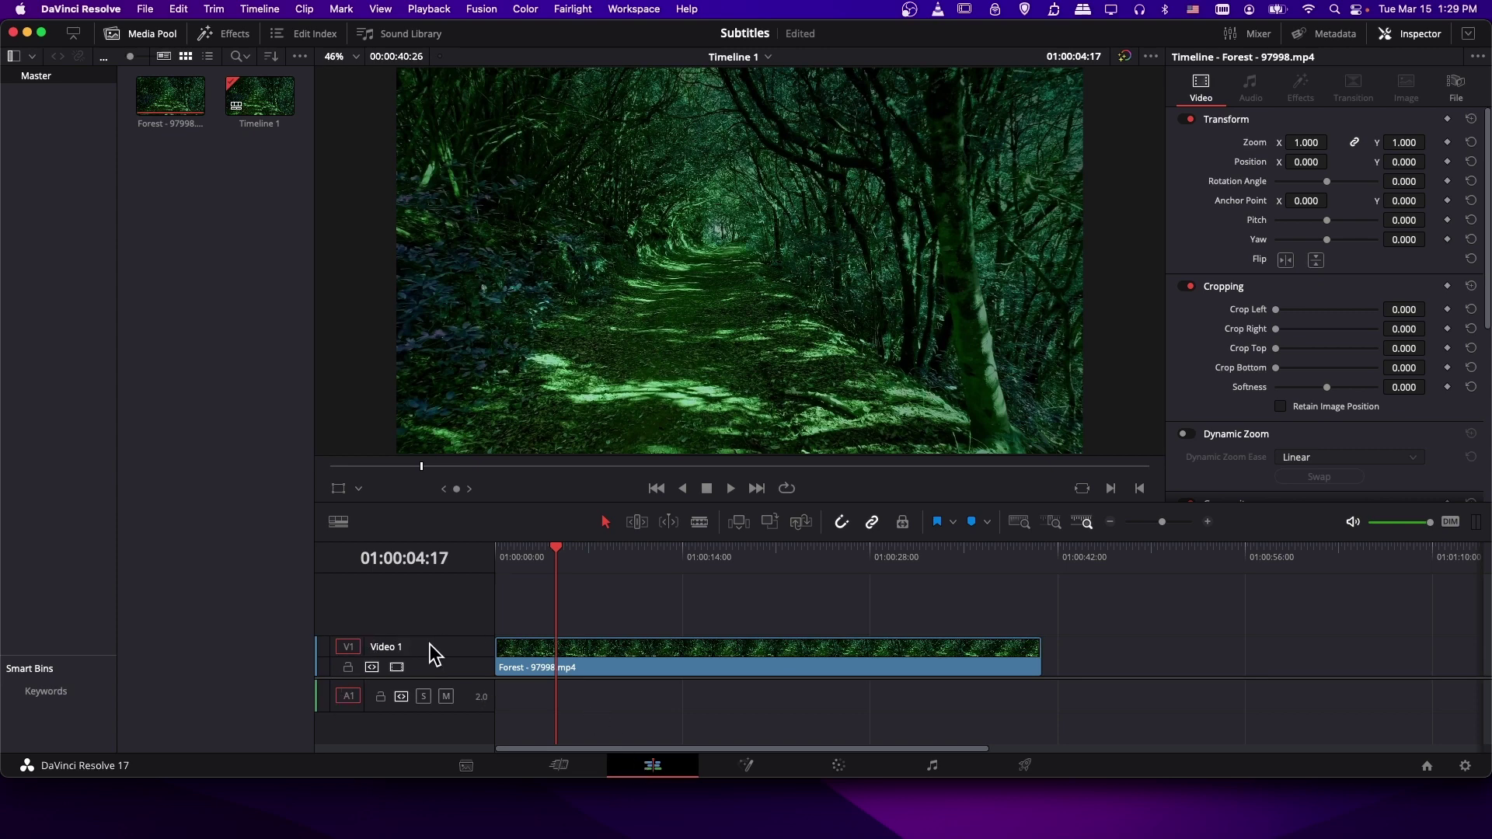
right_click(394, 600)
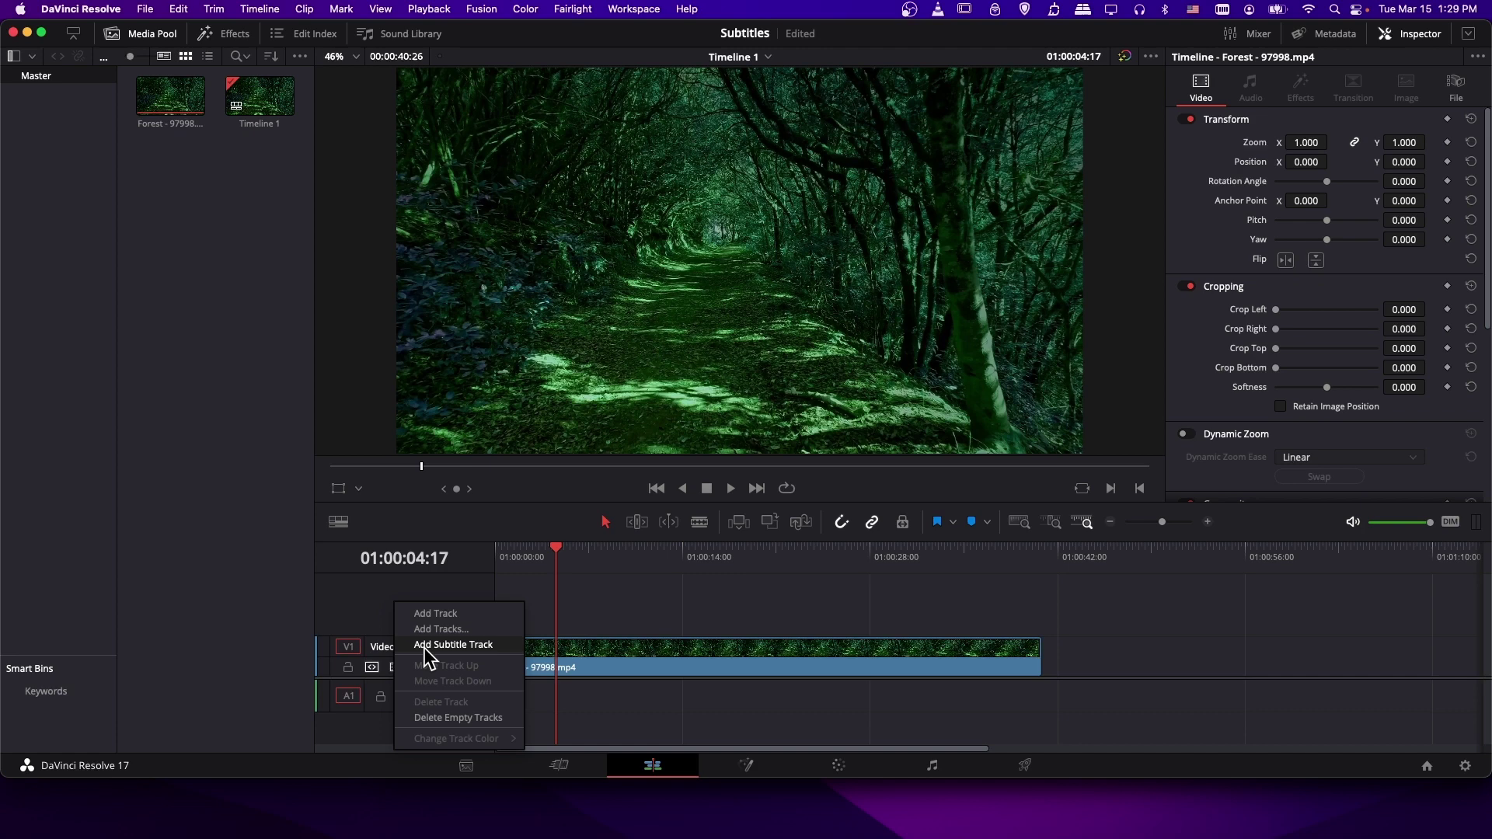
left_click(501, 644)
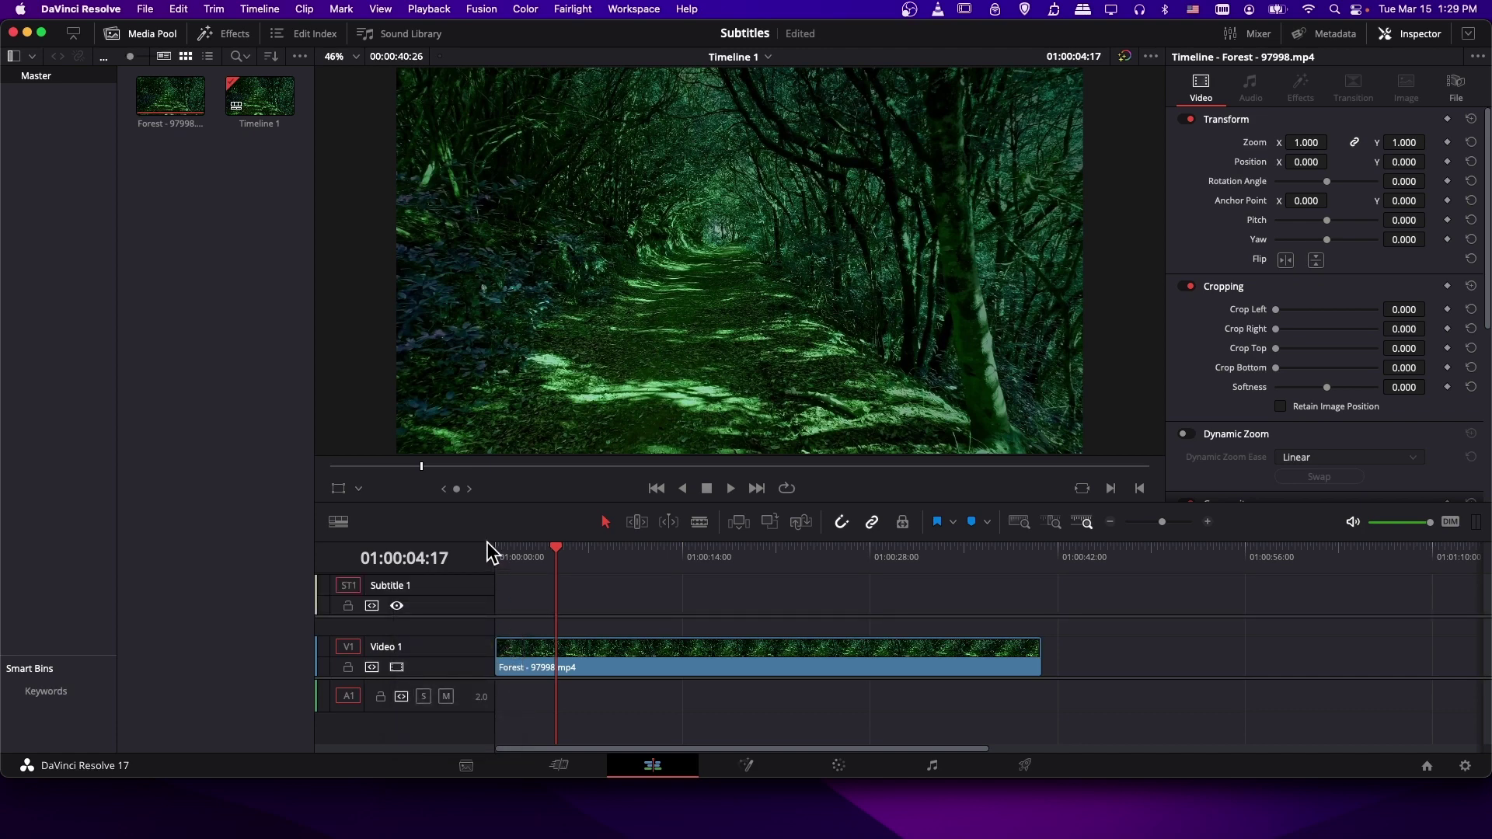
left_click_drag(484, 537, 487, 476)
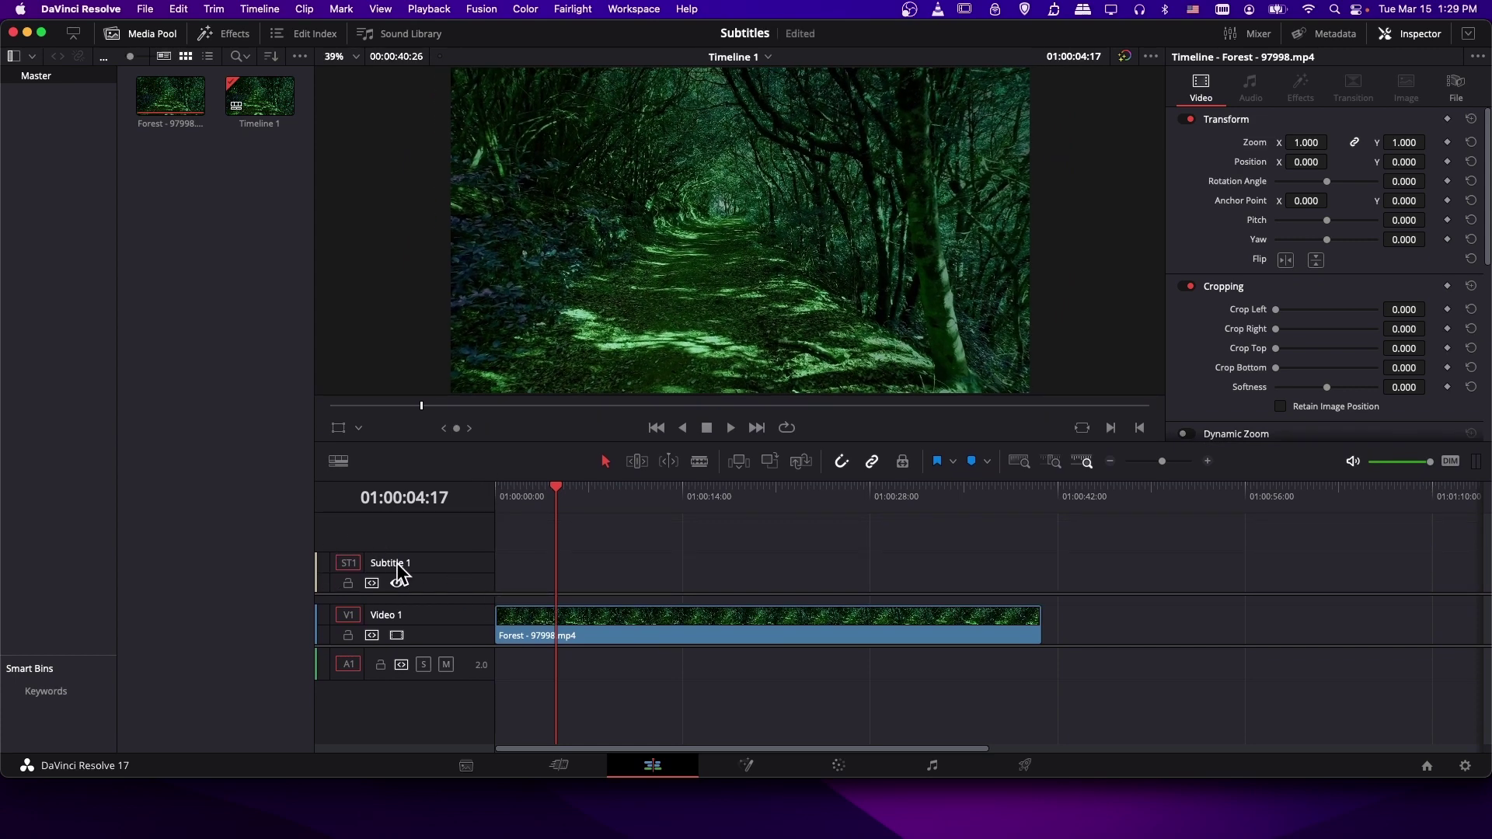
right_click(411, 523)
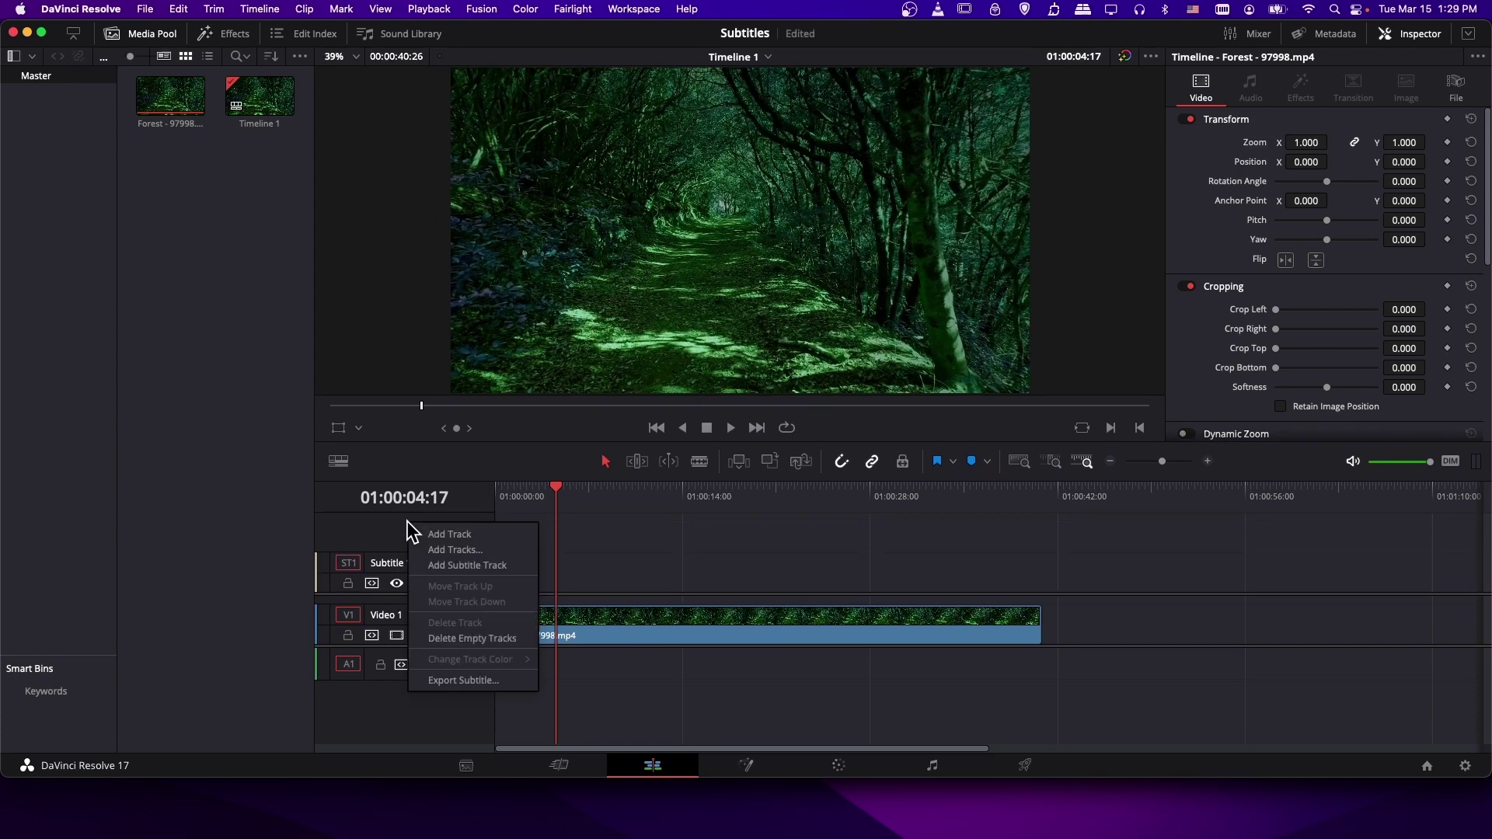
left_click(460, 559)
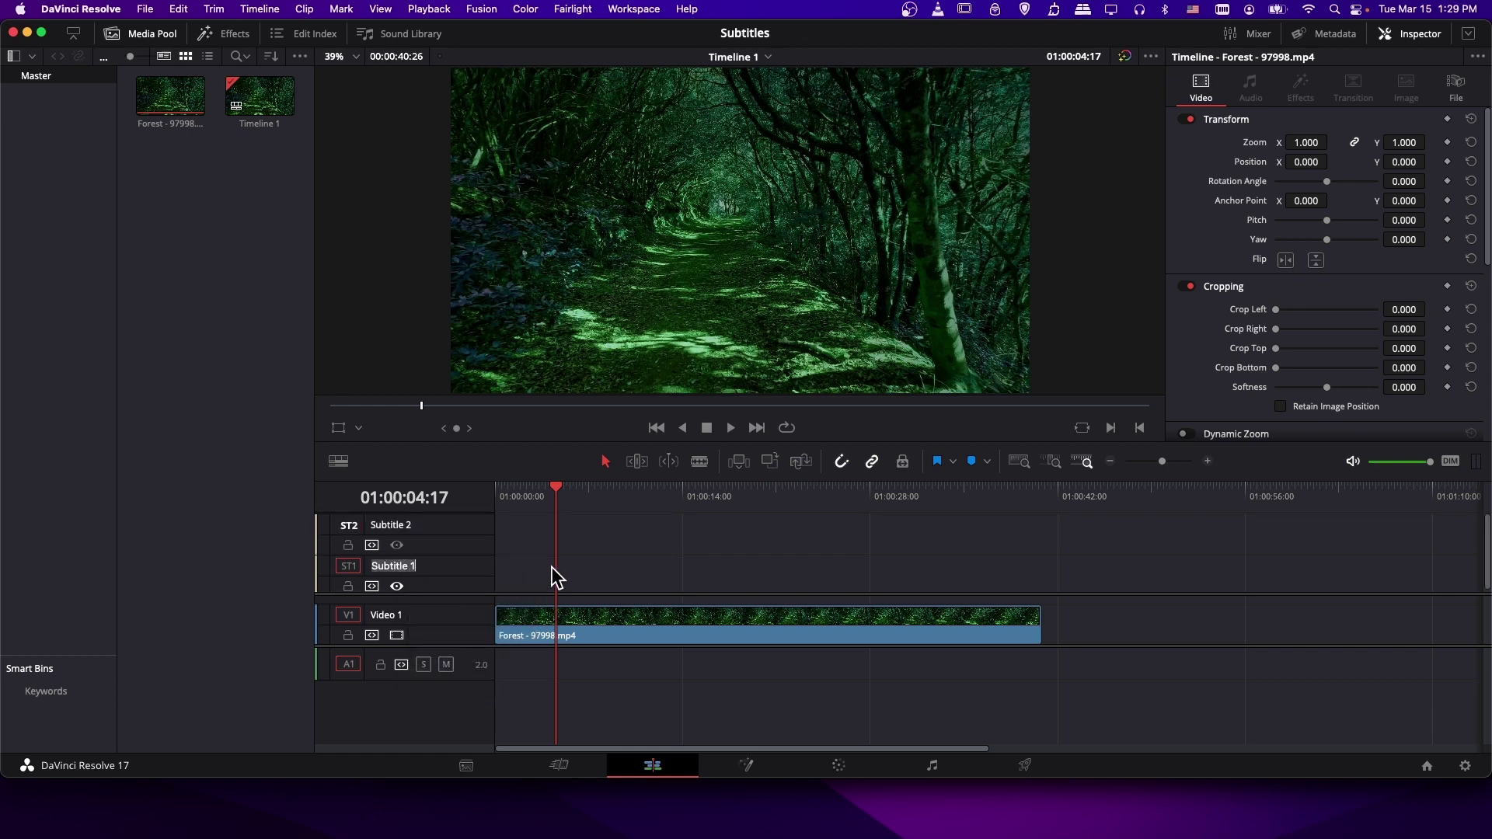
- Name the two subtitle tracks English and Spanish
type("English")
key("Tab")
type("Spanish")
key("Return")
- Create the first placeholder caption on the English track at 01:00:02:16
left_click(542, 531)
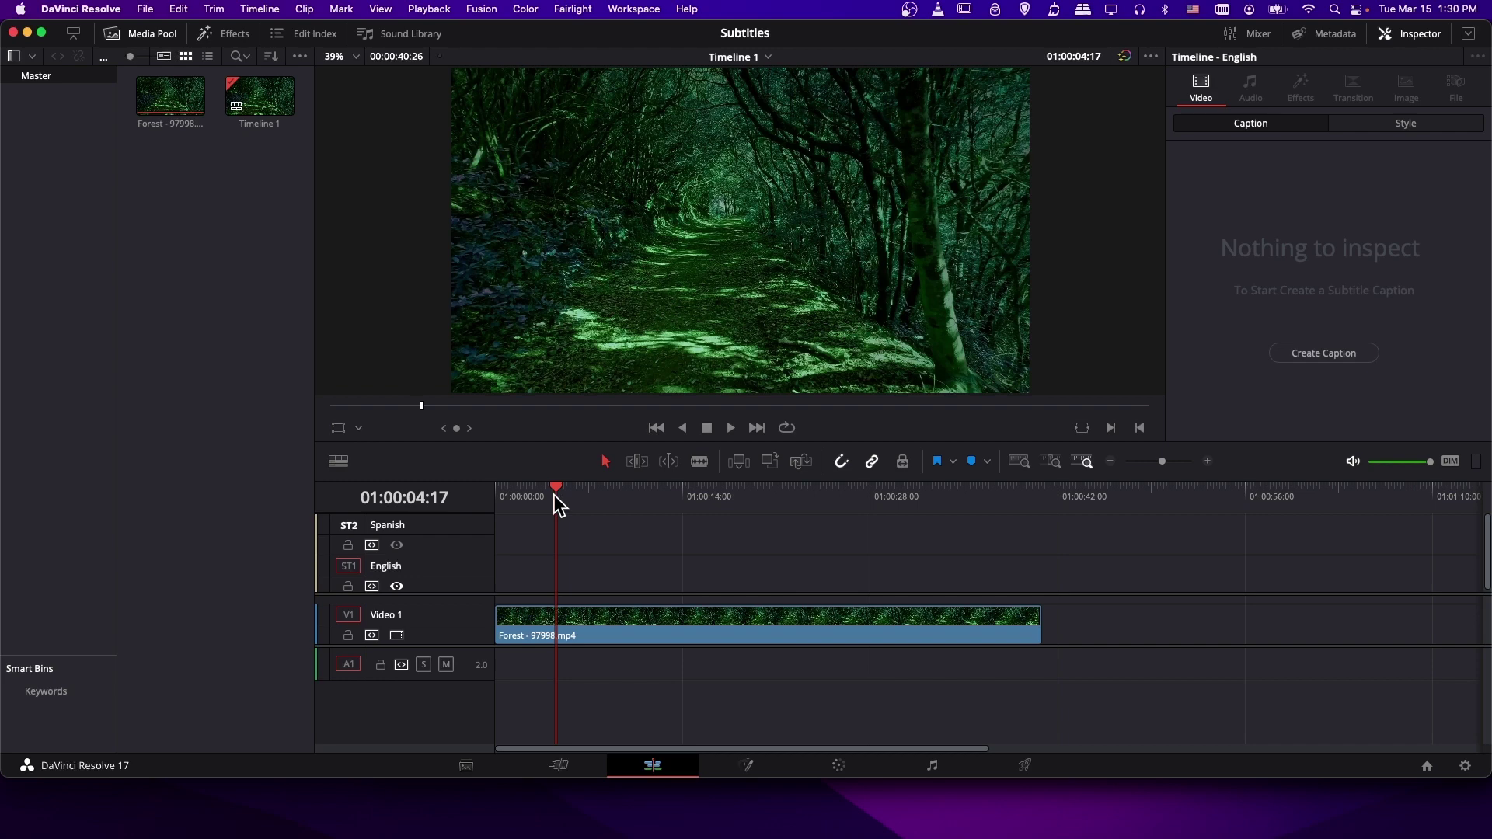
left_click_drag(556, 493, 529, 503)
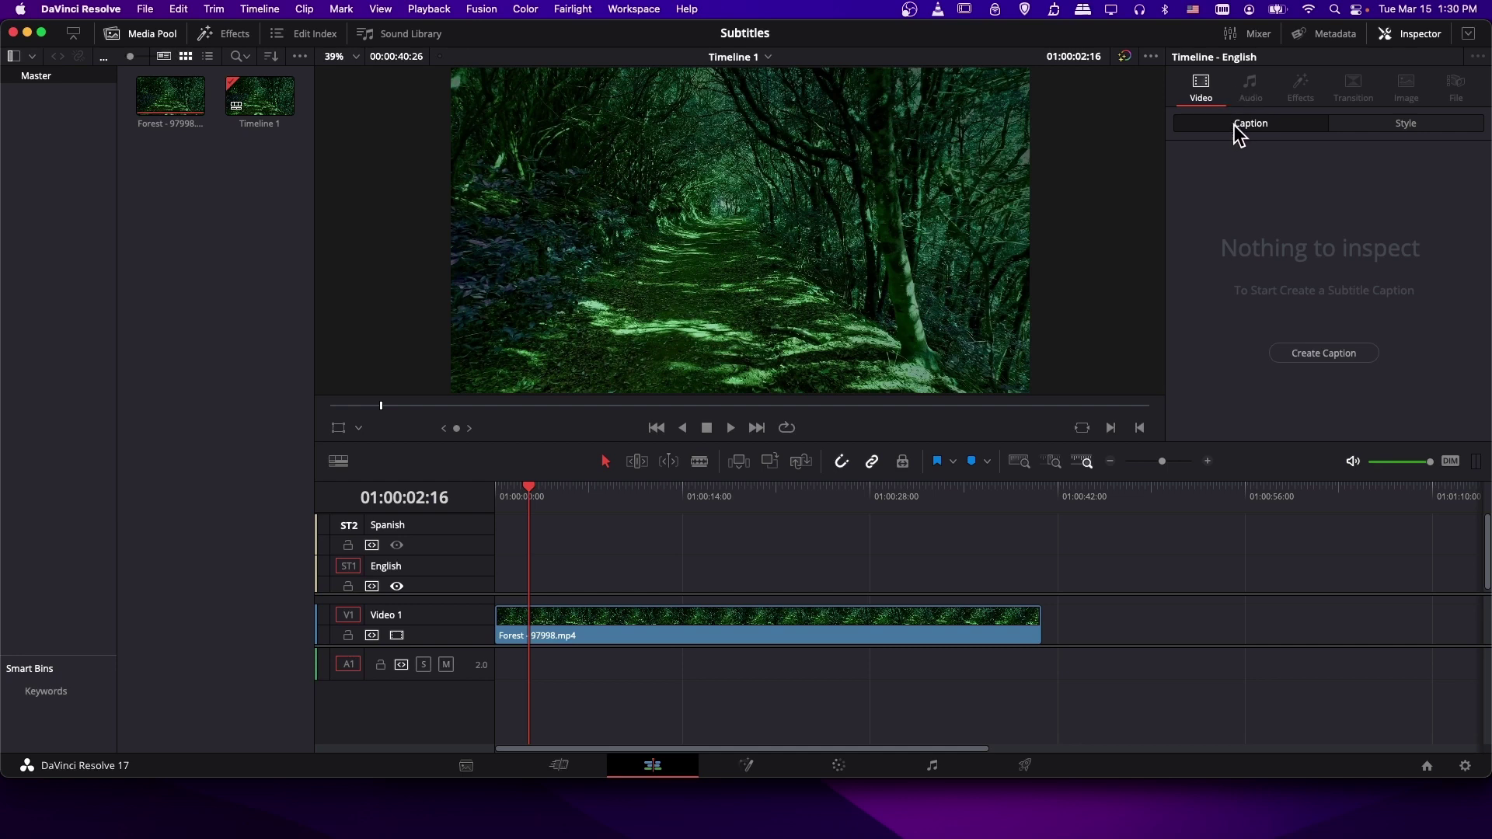
left_click(1332, 357)
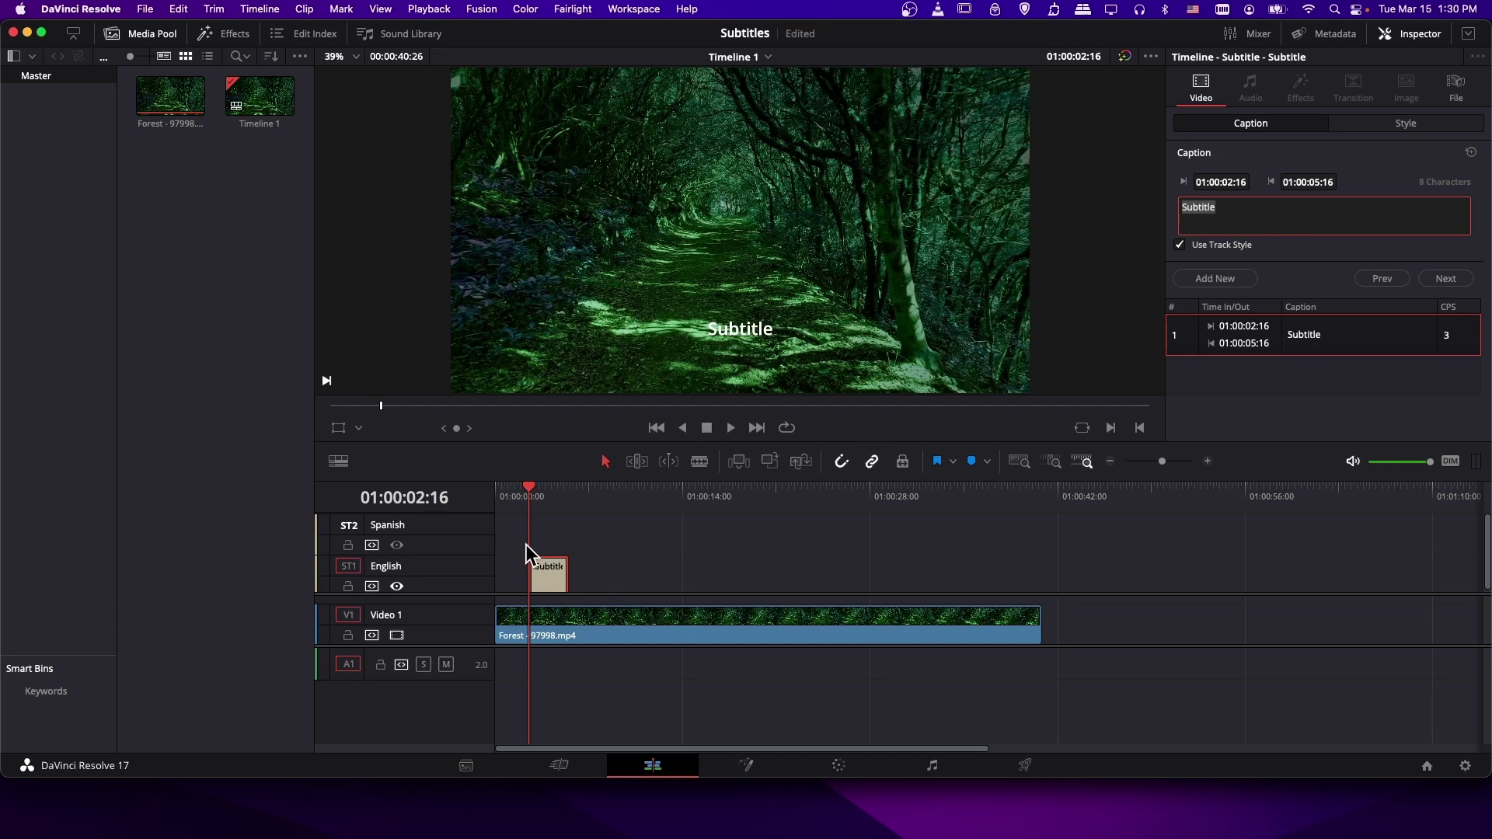
left_click(530, 596)
- Add a second placeholder caption on the English track at 01:00:08:05
left_click(605, 496)
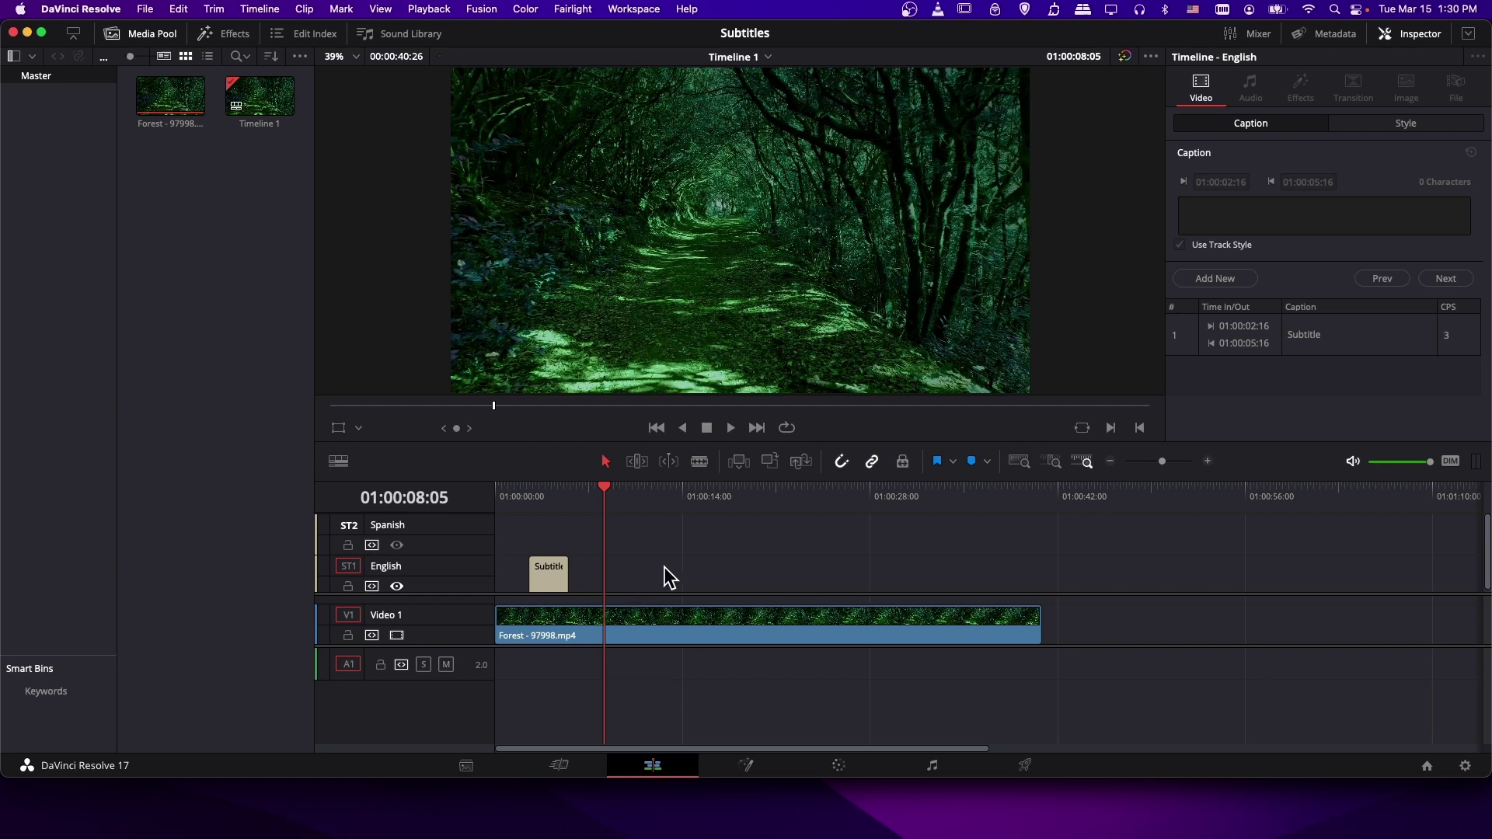
right_click(642, 577)
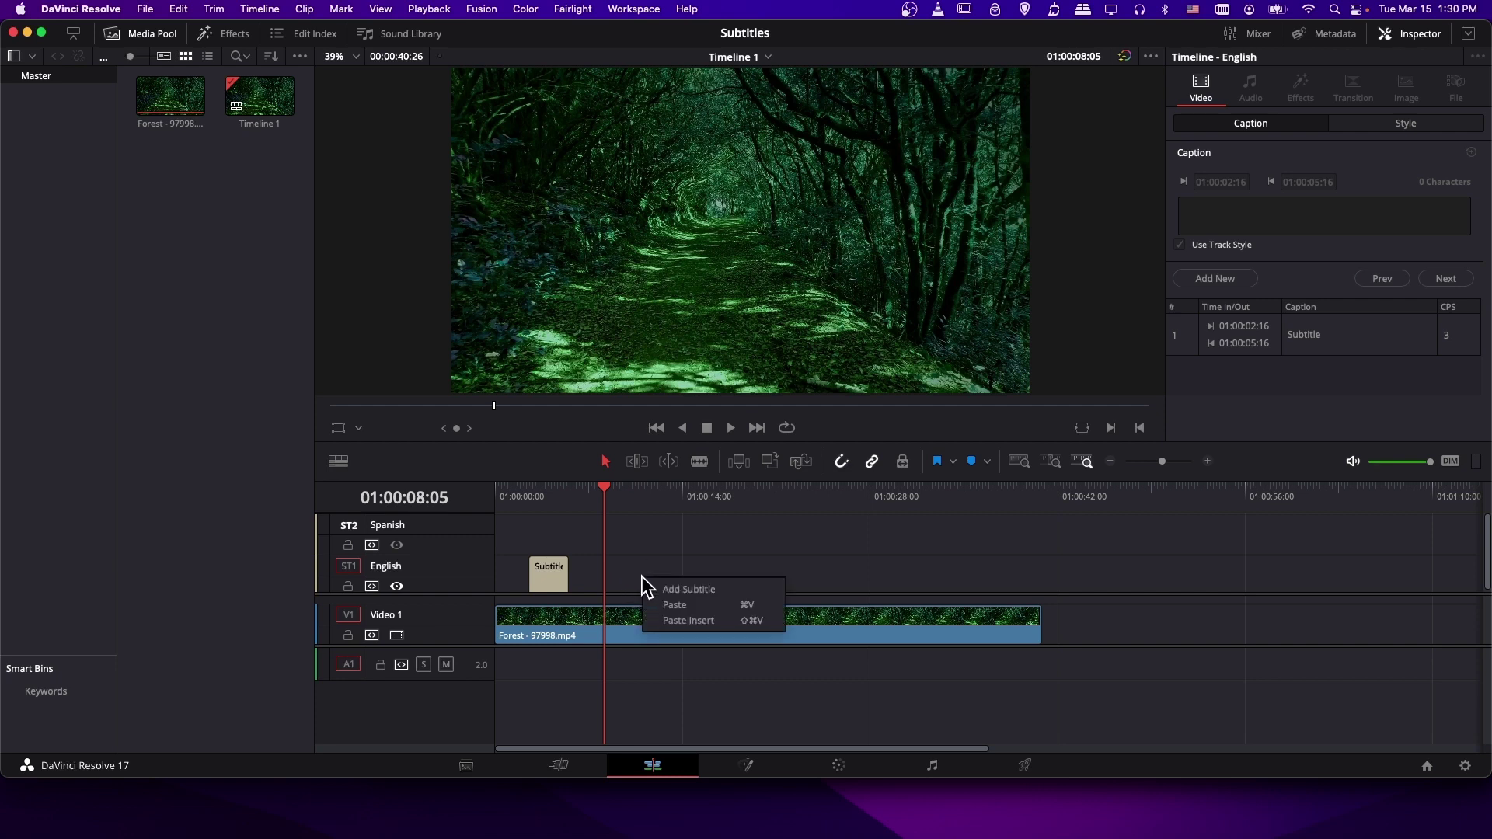
left_click(694, 600)
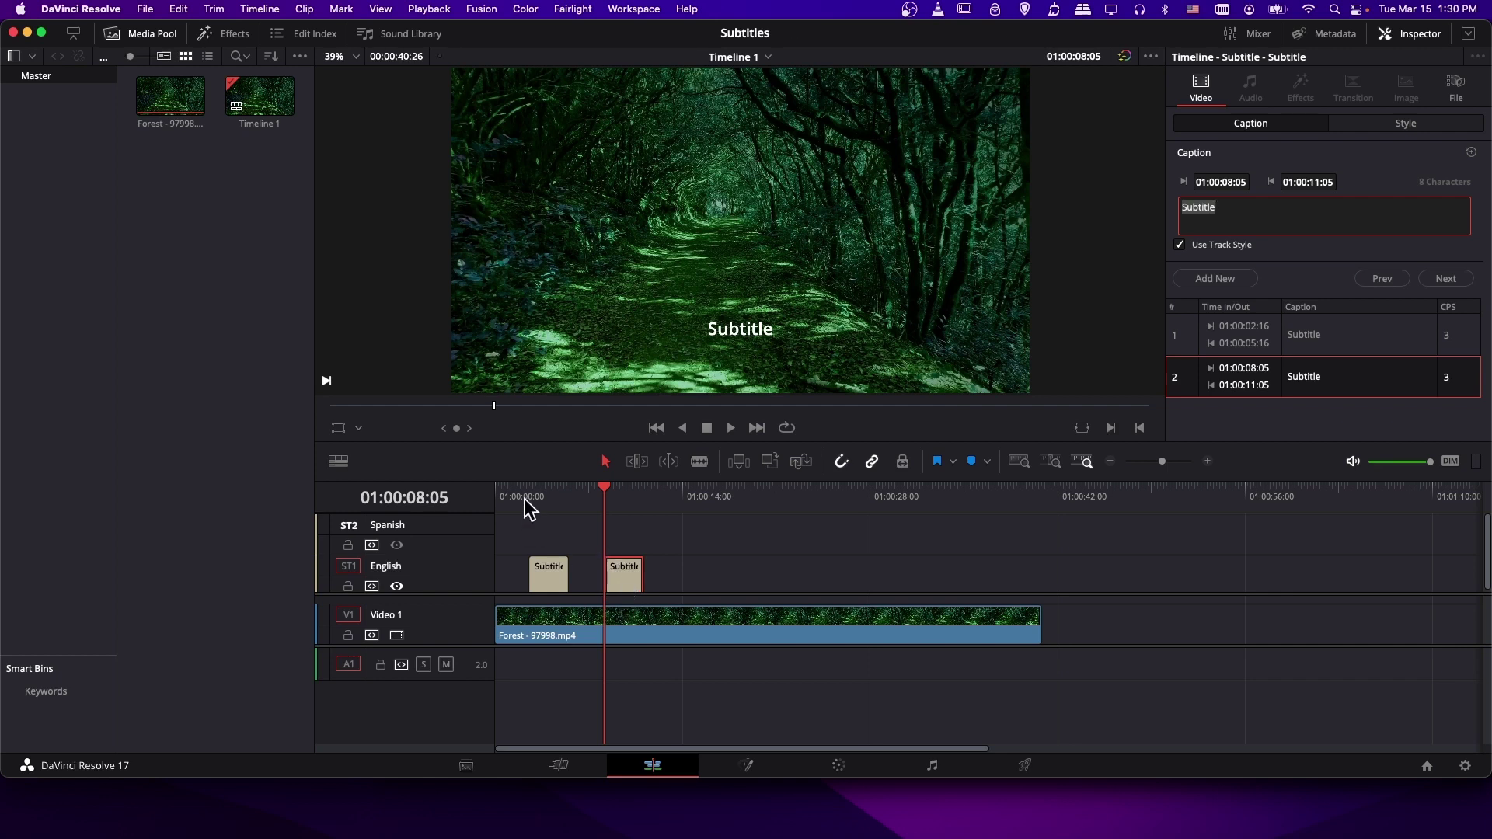
- Change the second English caption's text to 'The line'
left_click(549, 576)
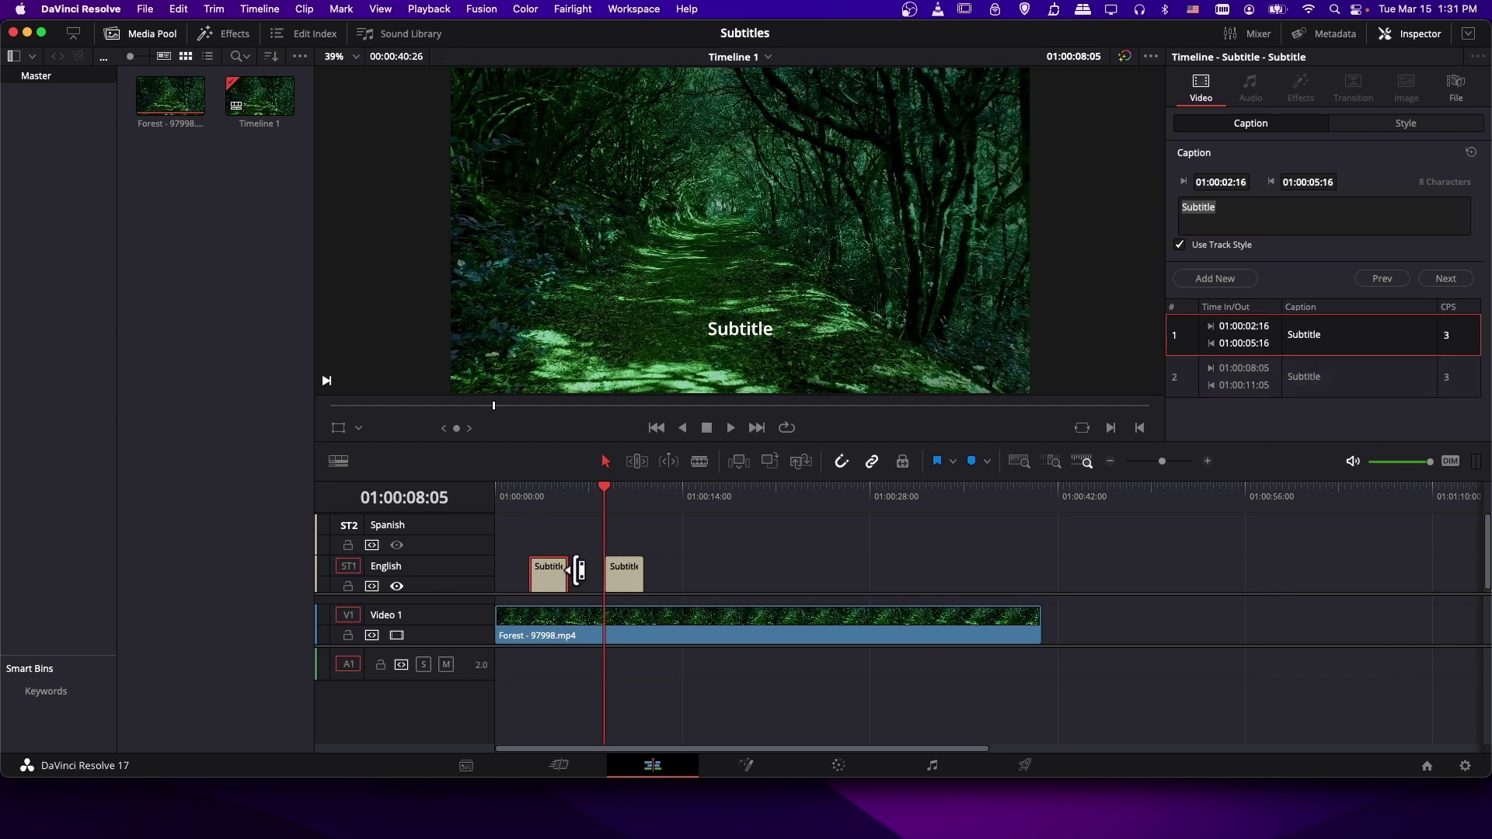
left_click(617, 575)
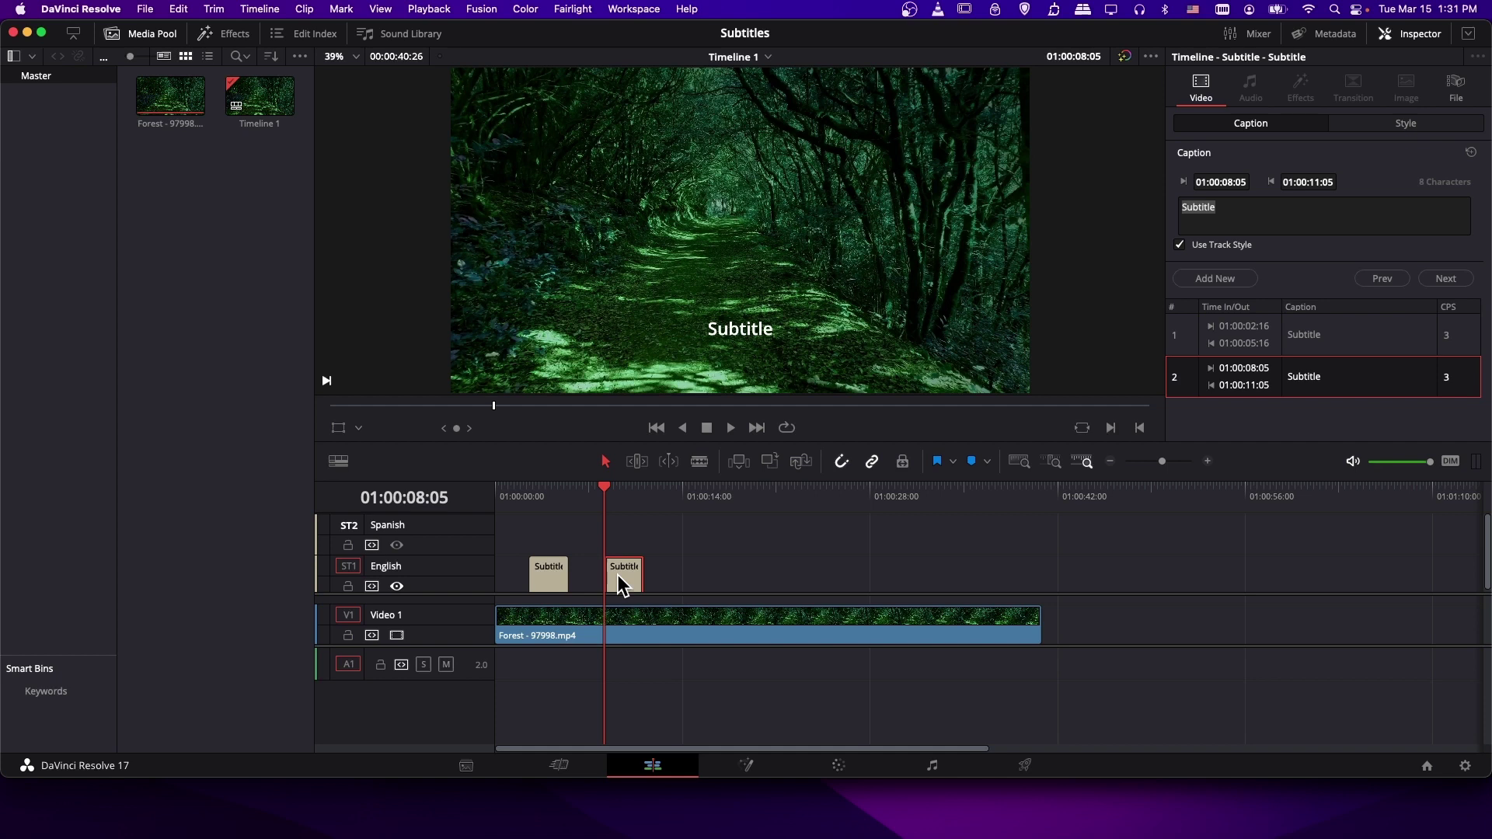
left_click(1411, 233)
double_click(1325, 219)
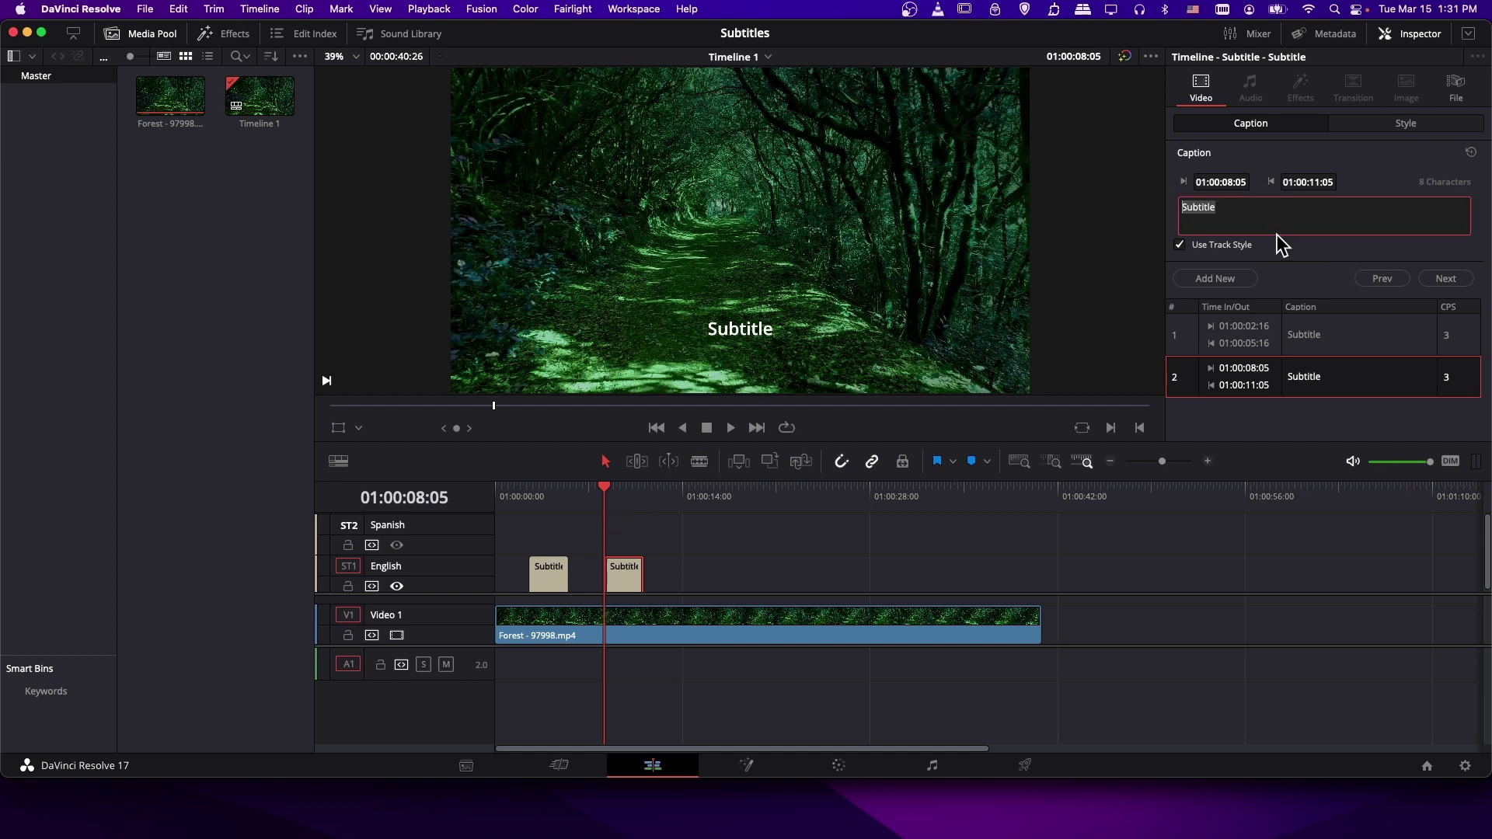
key("BackSpace")
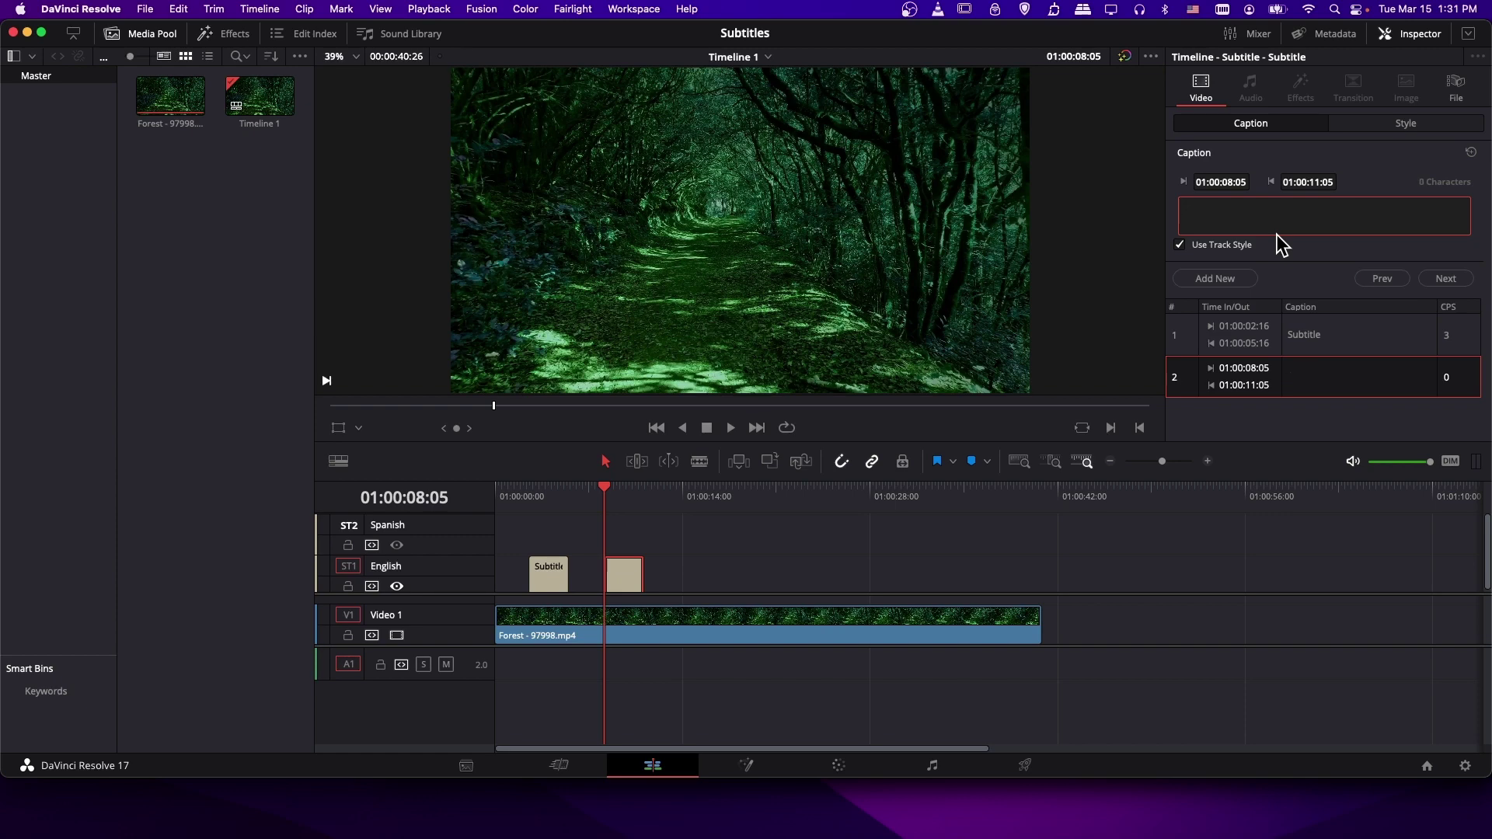
type("The line")
- Change the first caption to the bracketed speaker name followed by ': Tutorials'
left_click(540, 501)
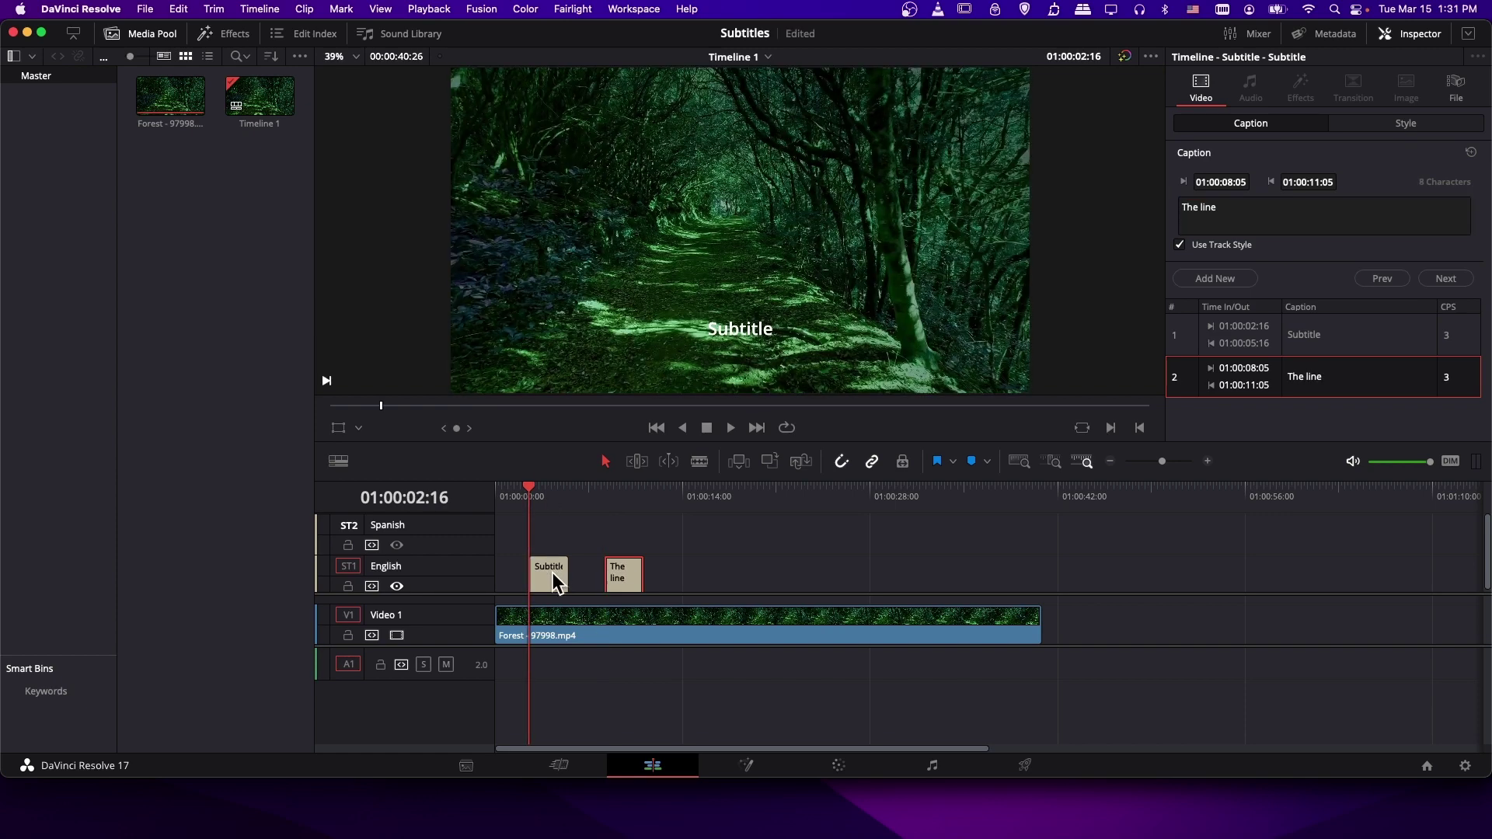
left_click(552, 572)
left_click_drag(1243, 217, 1172, 202)
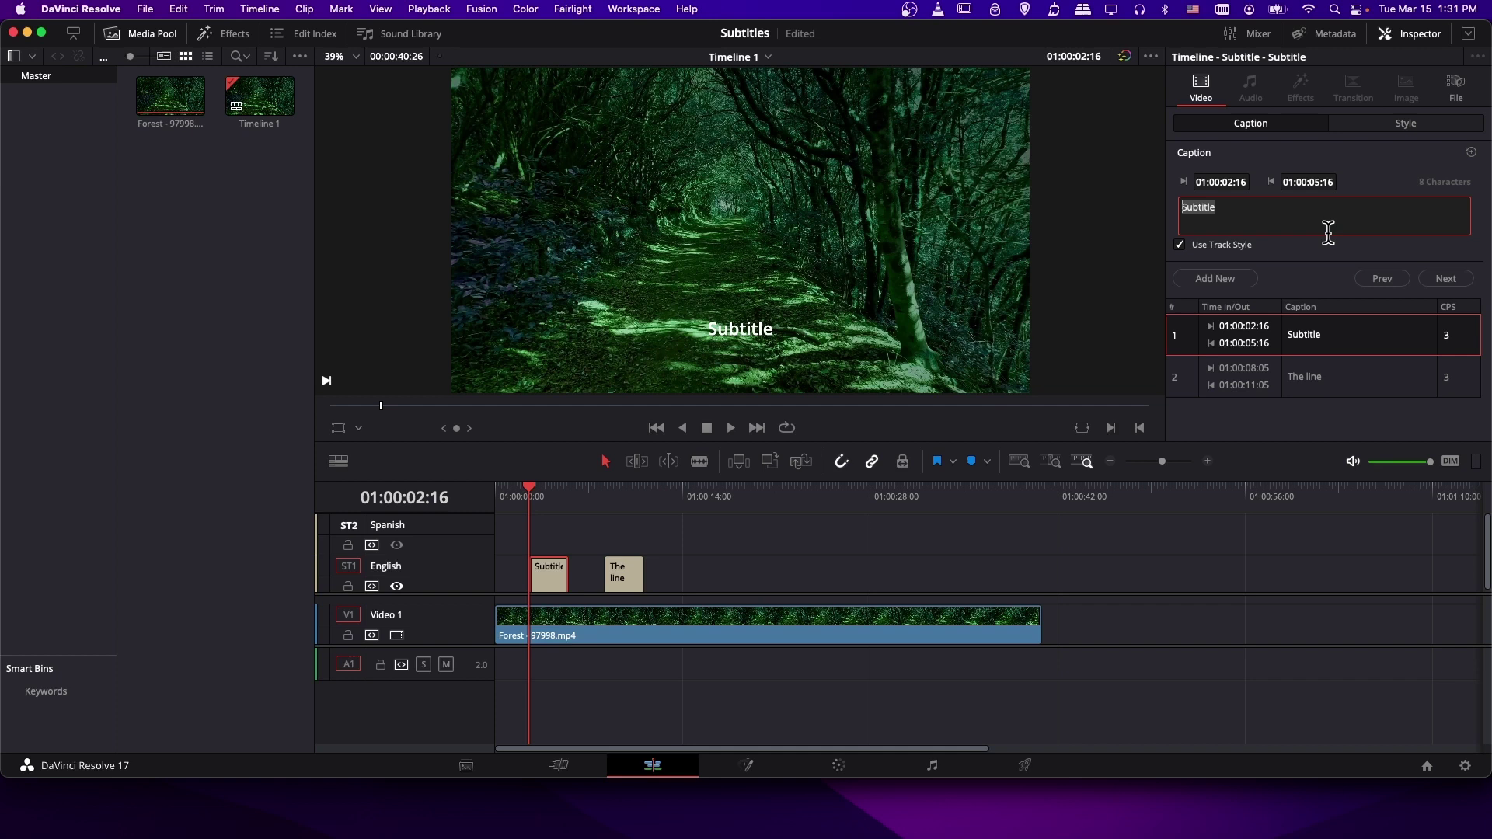
type("Chris:")
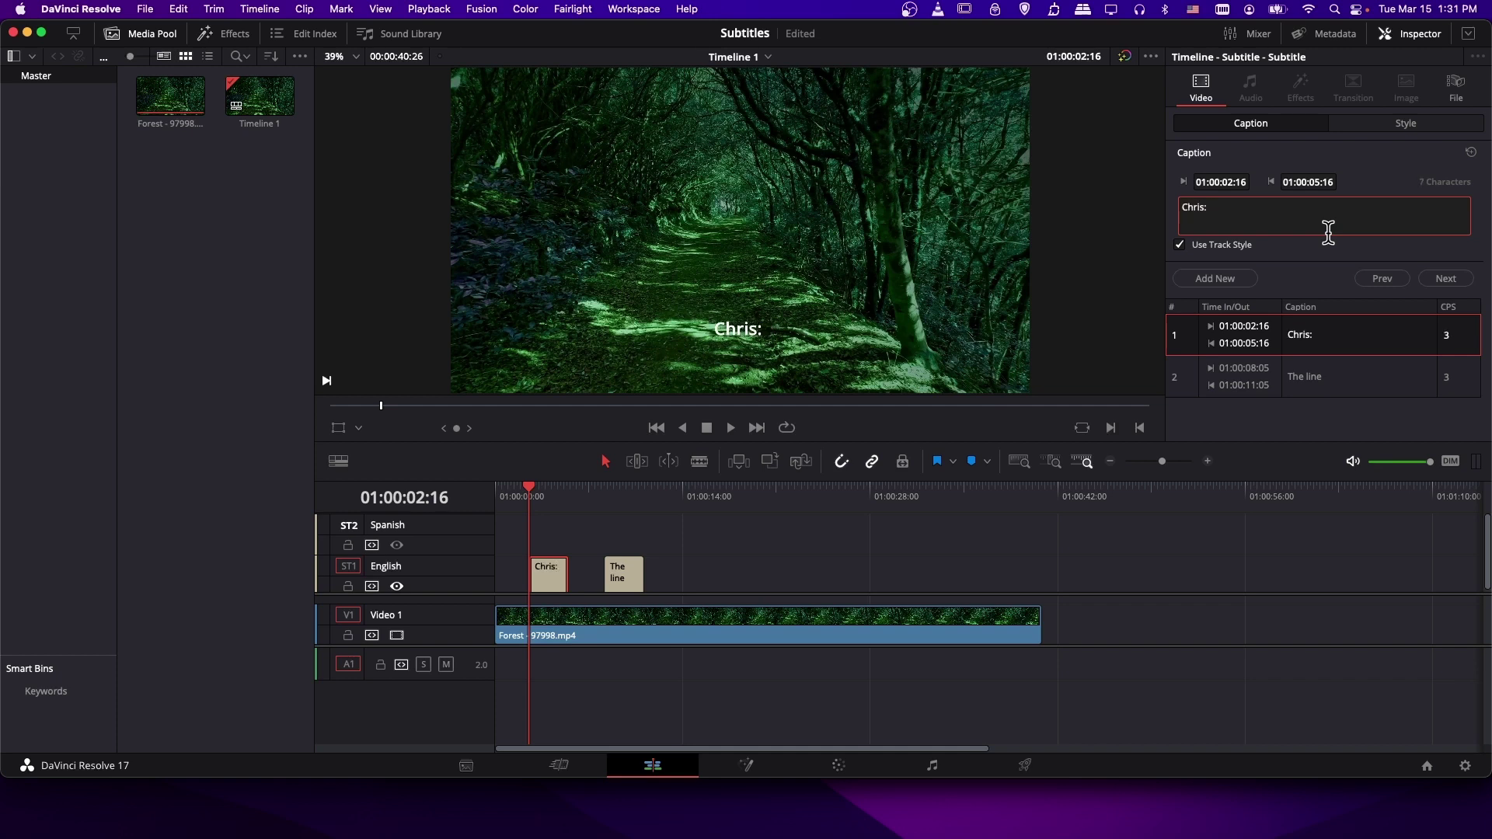
type(" Tutorials")
left_click(1205, 208)
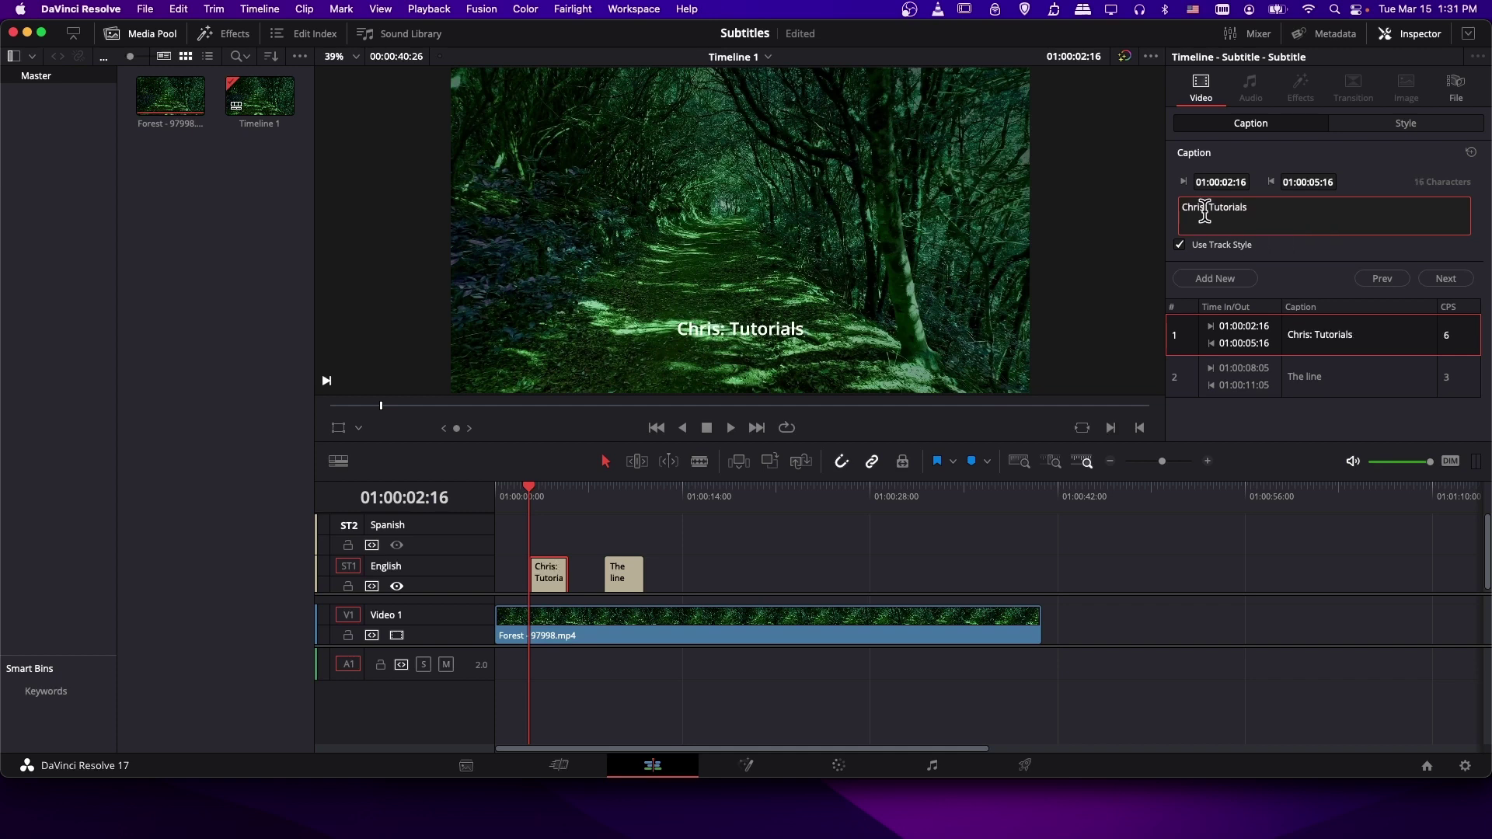
type("]")
left_click(1183, 207)
type("[")
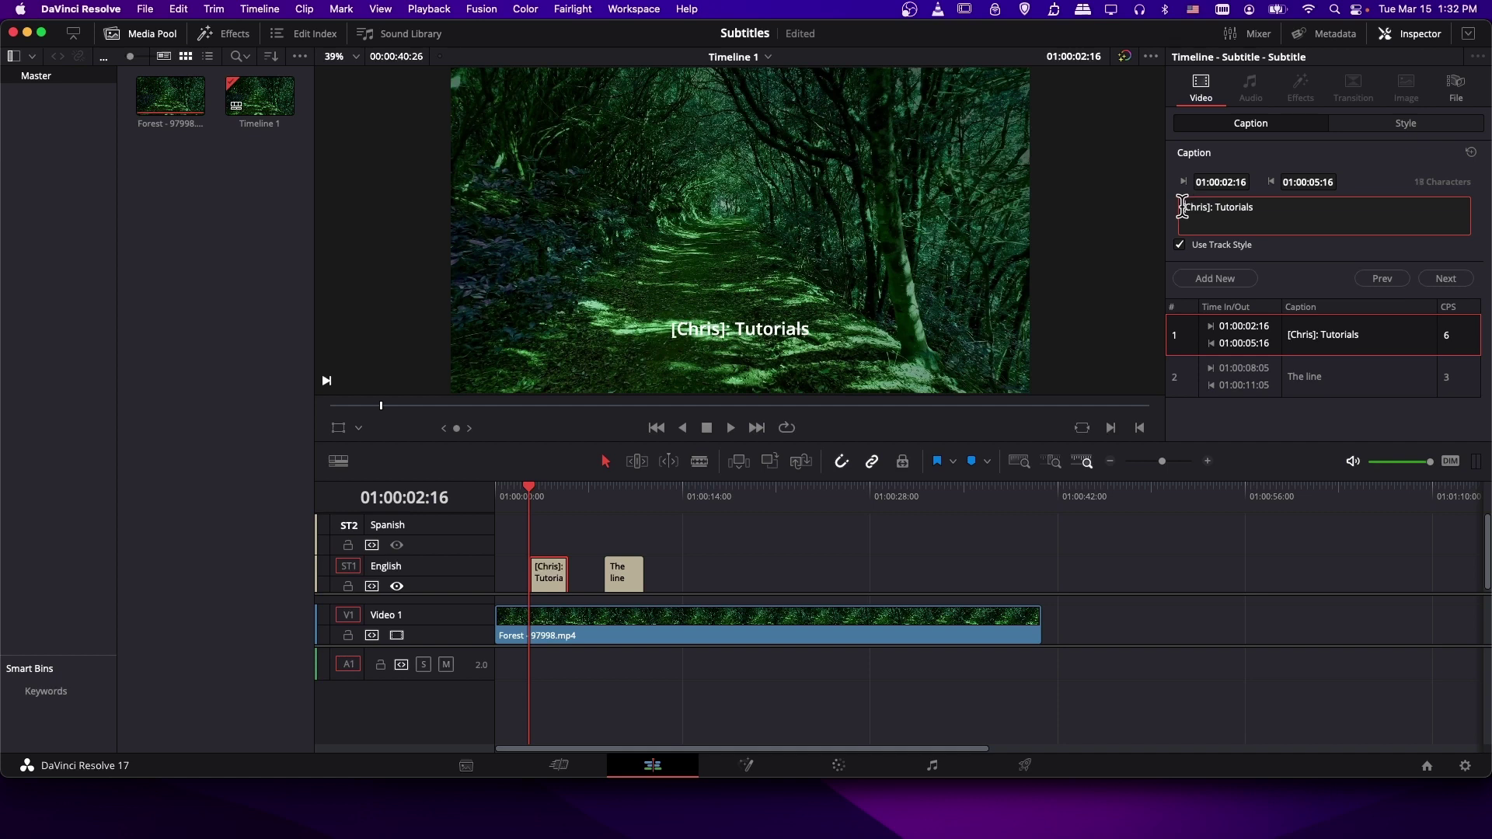
left_click_drag(1189, 207, 1226, 208)
left_click(1290, 215)
left_click(1221, 261)
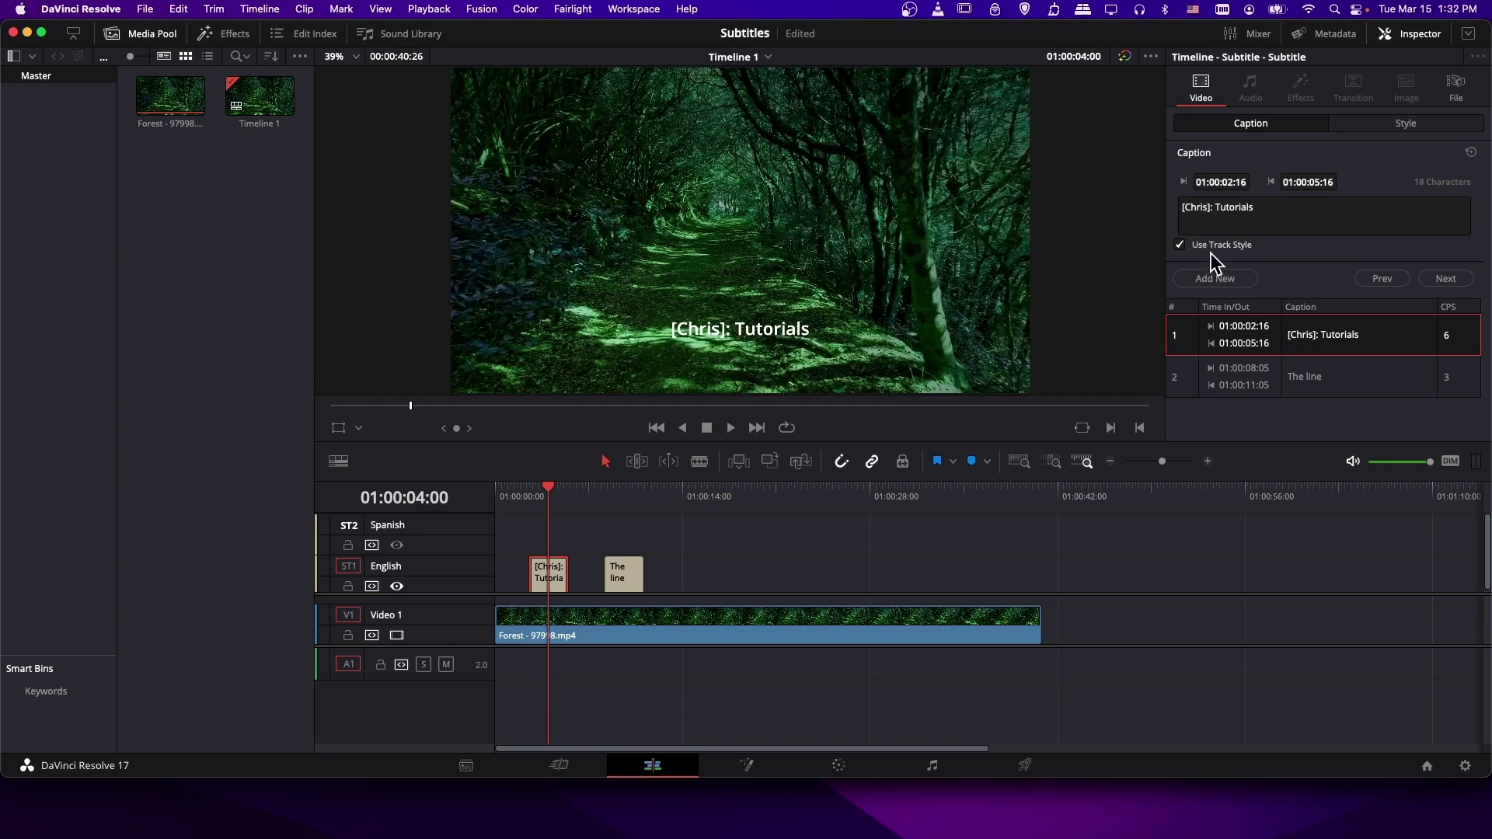
- In the track's Style settings, make the English subtitles white Open Sans Semibold at size 58
left_click(1179, 245)
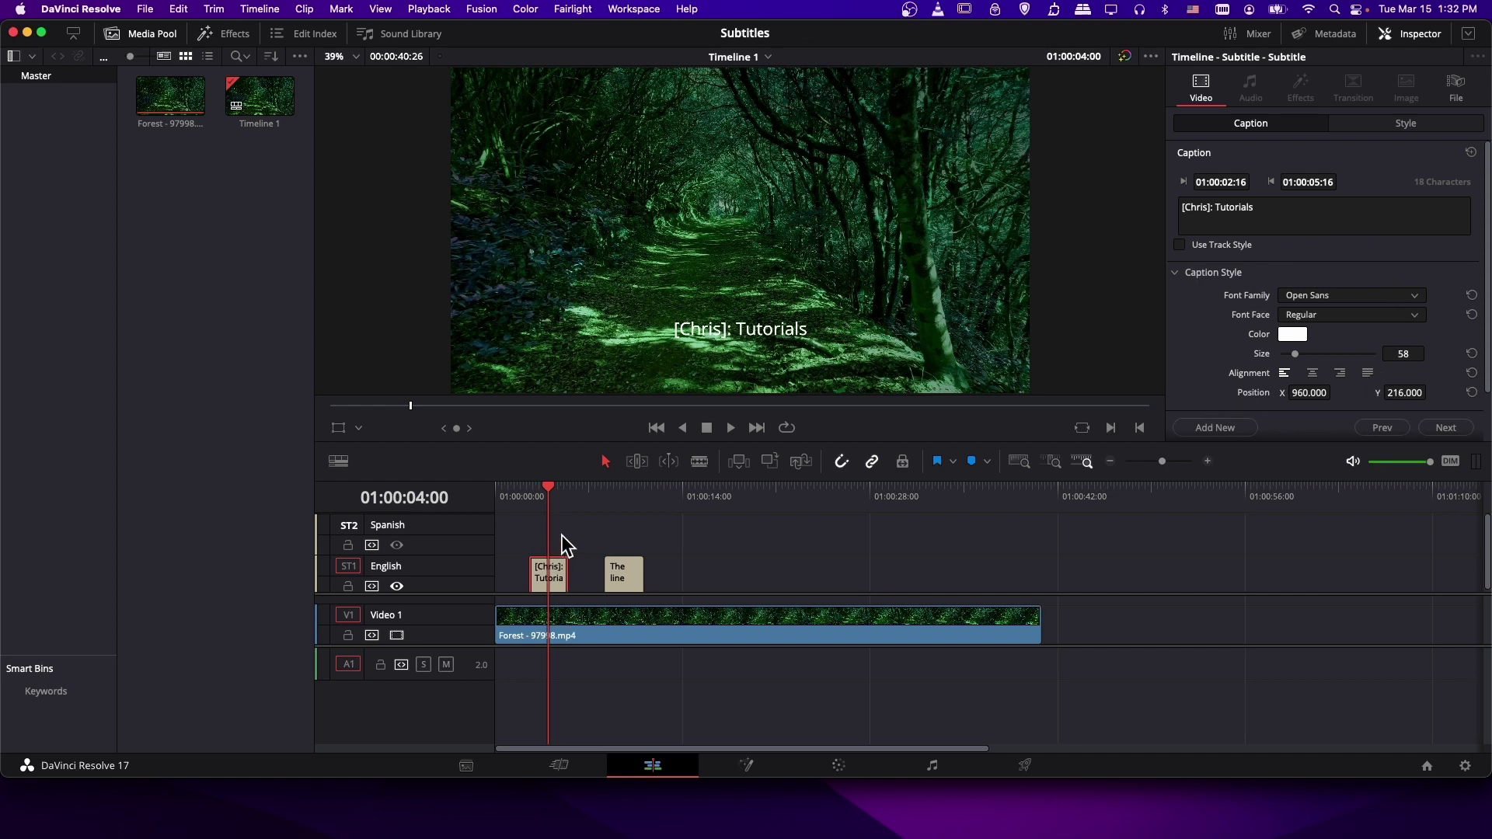
left_click(1180, 244)
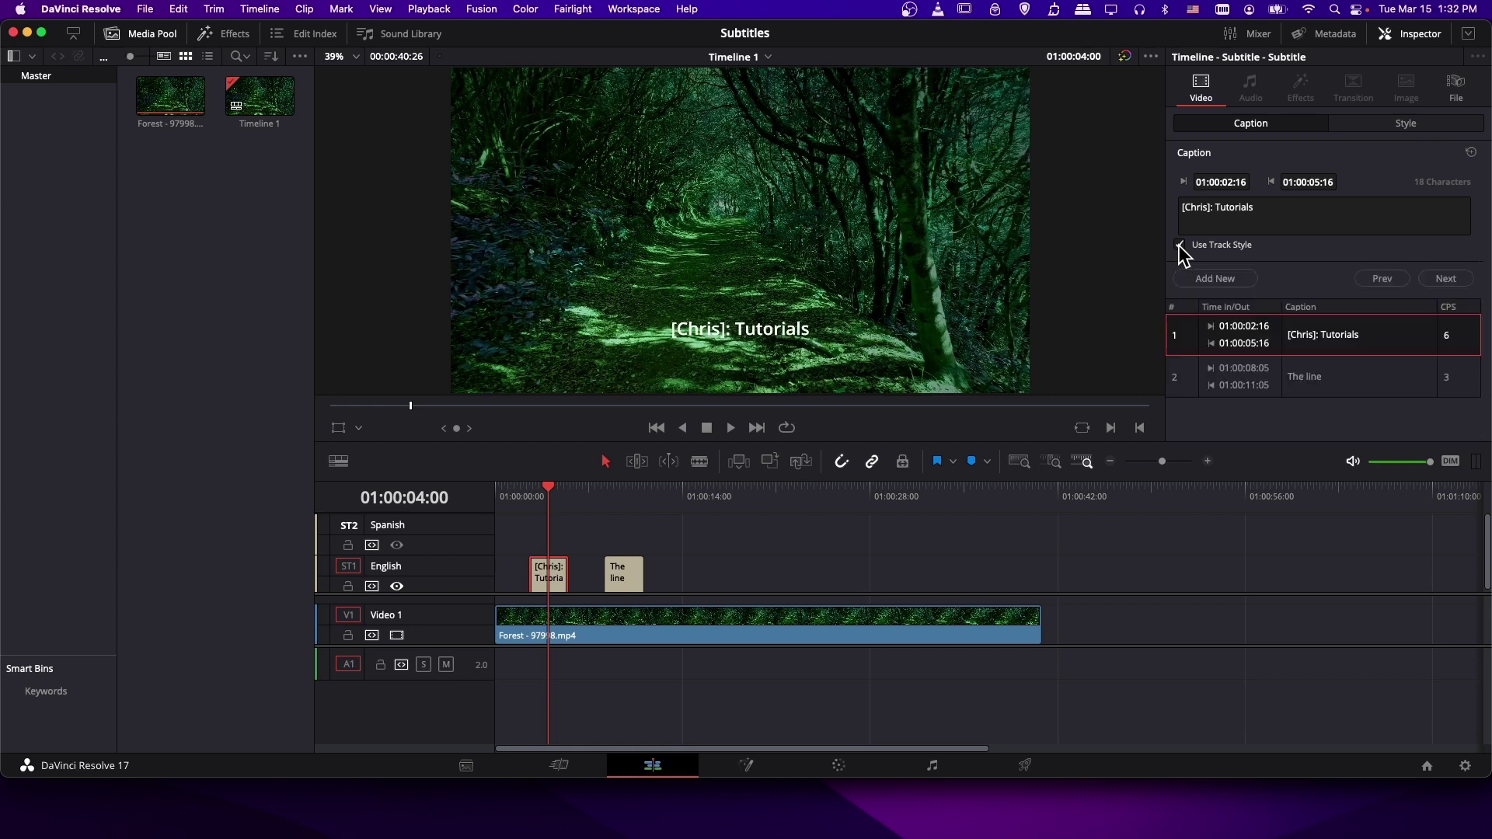
left_click(1365, 122)
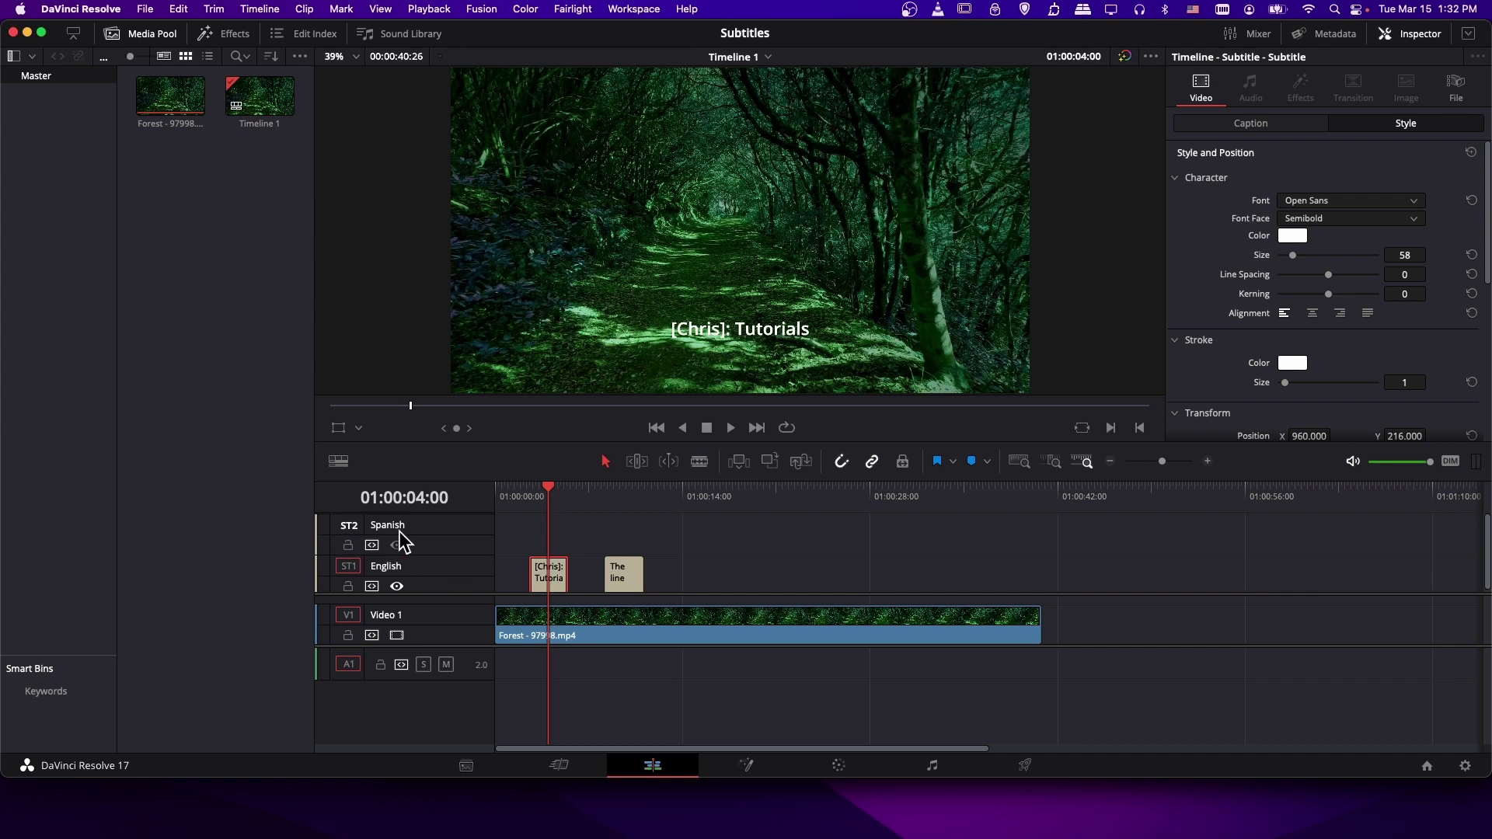
scroll(1188, 215, "down", 2)
scroll(1188, 214, "up", 2)
scroll(1336, 206, "down", 1)
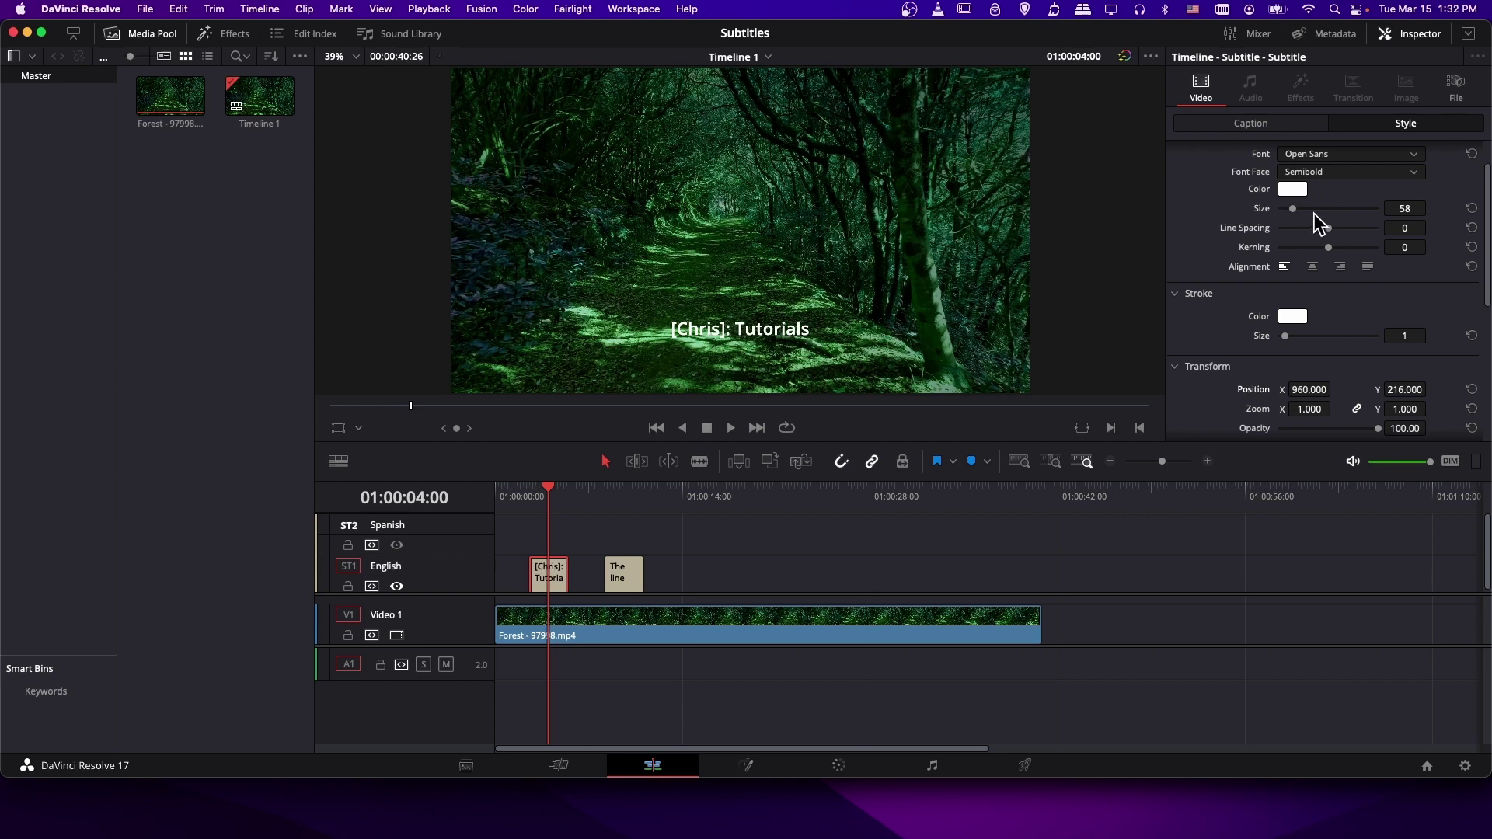
scroll(1314, 217, "down", 2)
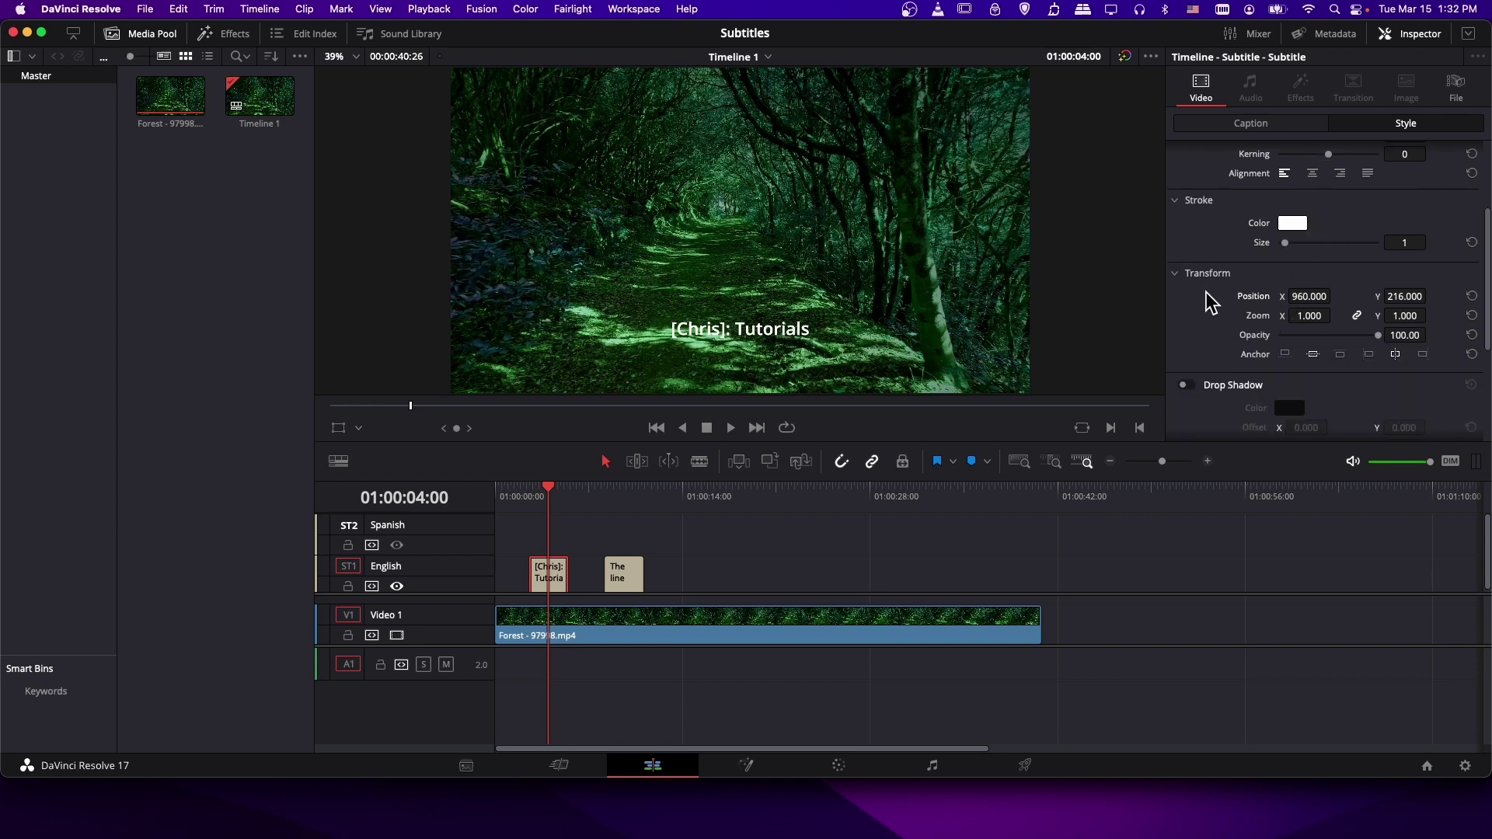
scroll(1206, 301, "up", 3)
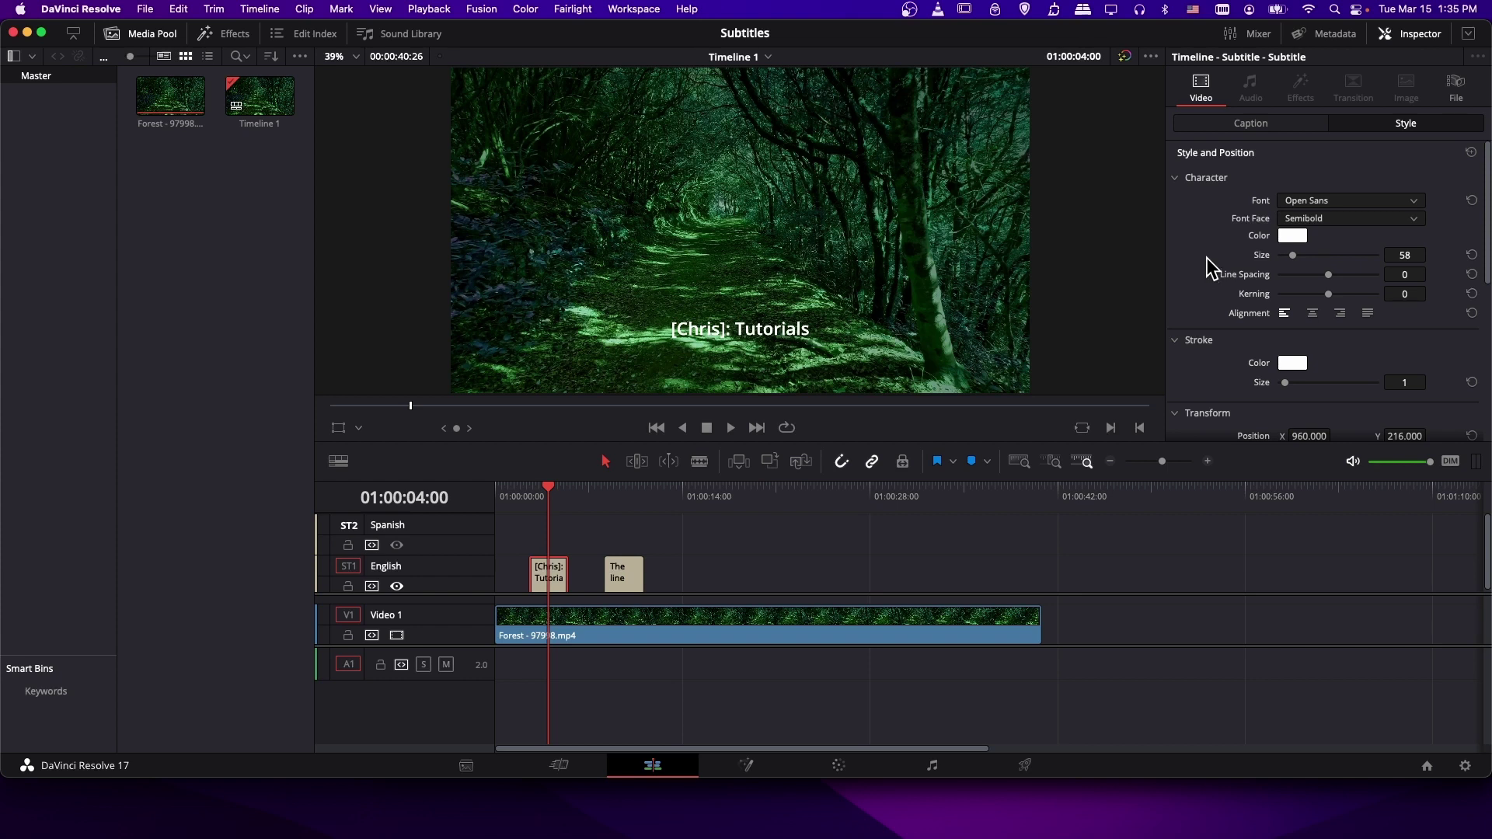
scroll(1207, 256, "down", 2)
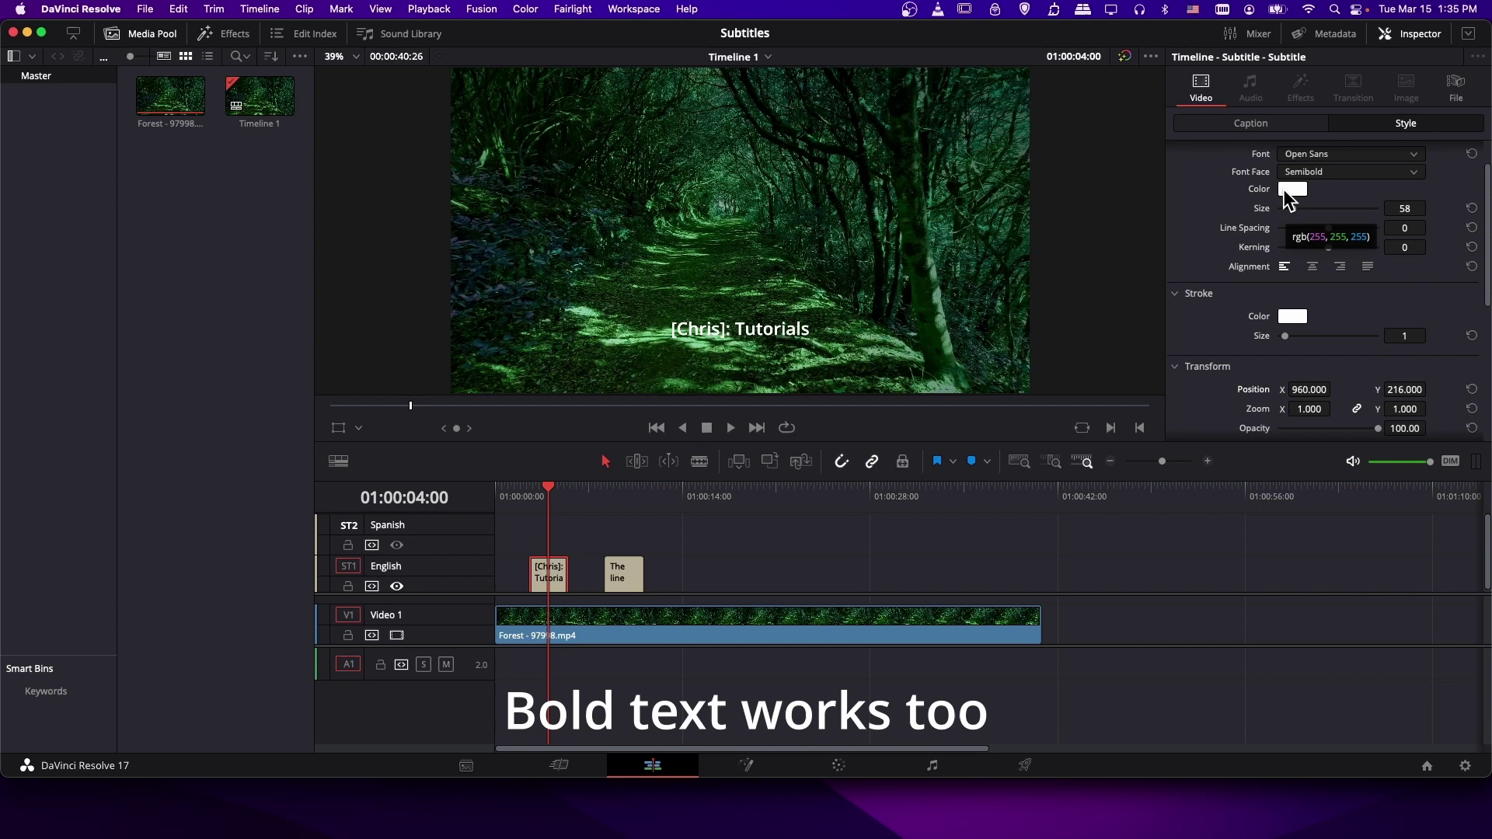
scroll(1242, 250, "down", 2)
scroll(1242, 250, "up", 4)
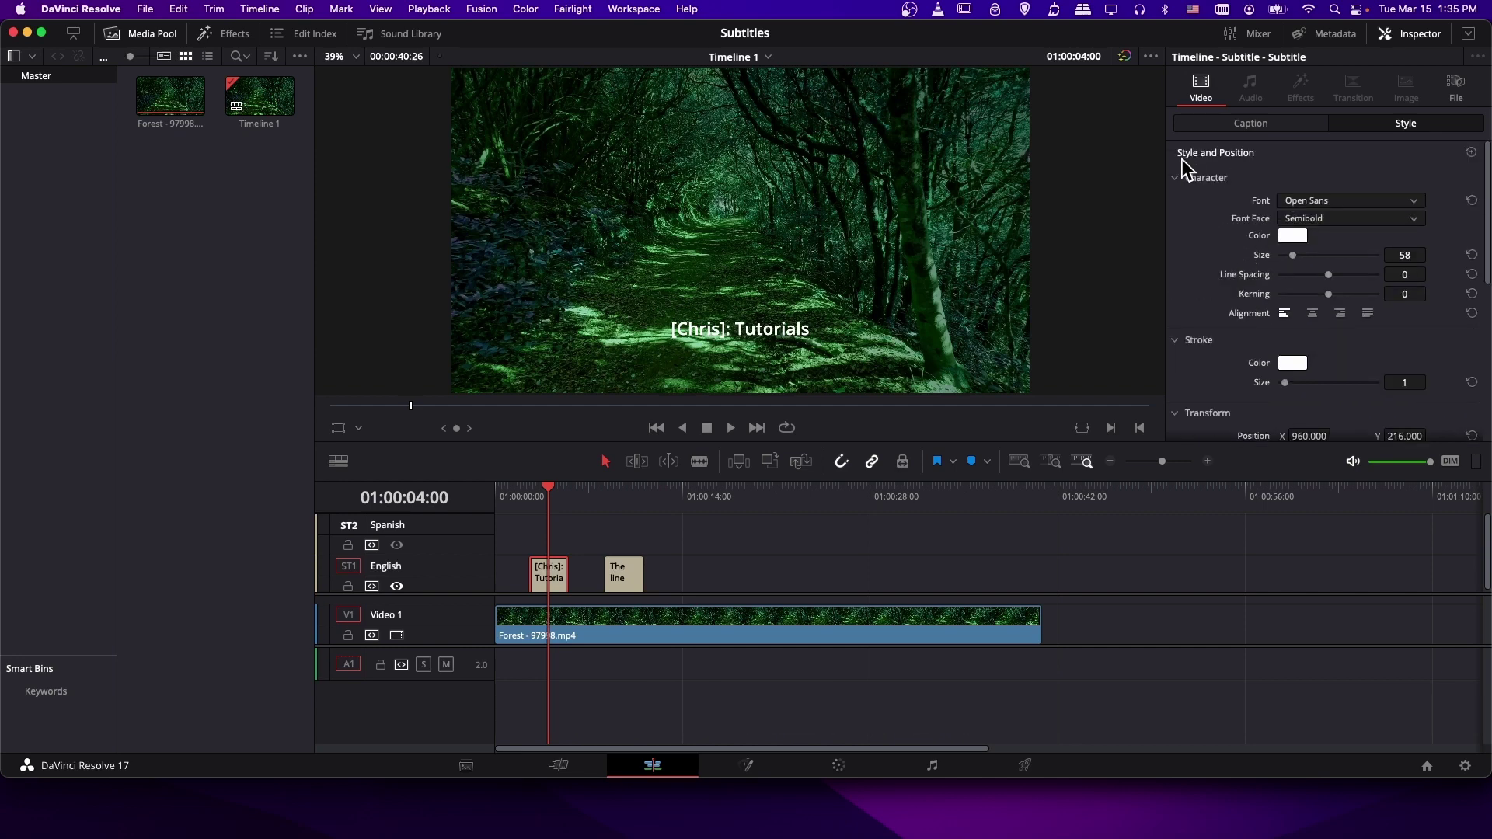
scroll(808, 288, "up", 1)
scroll(1249, 184, "down", 3)
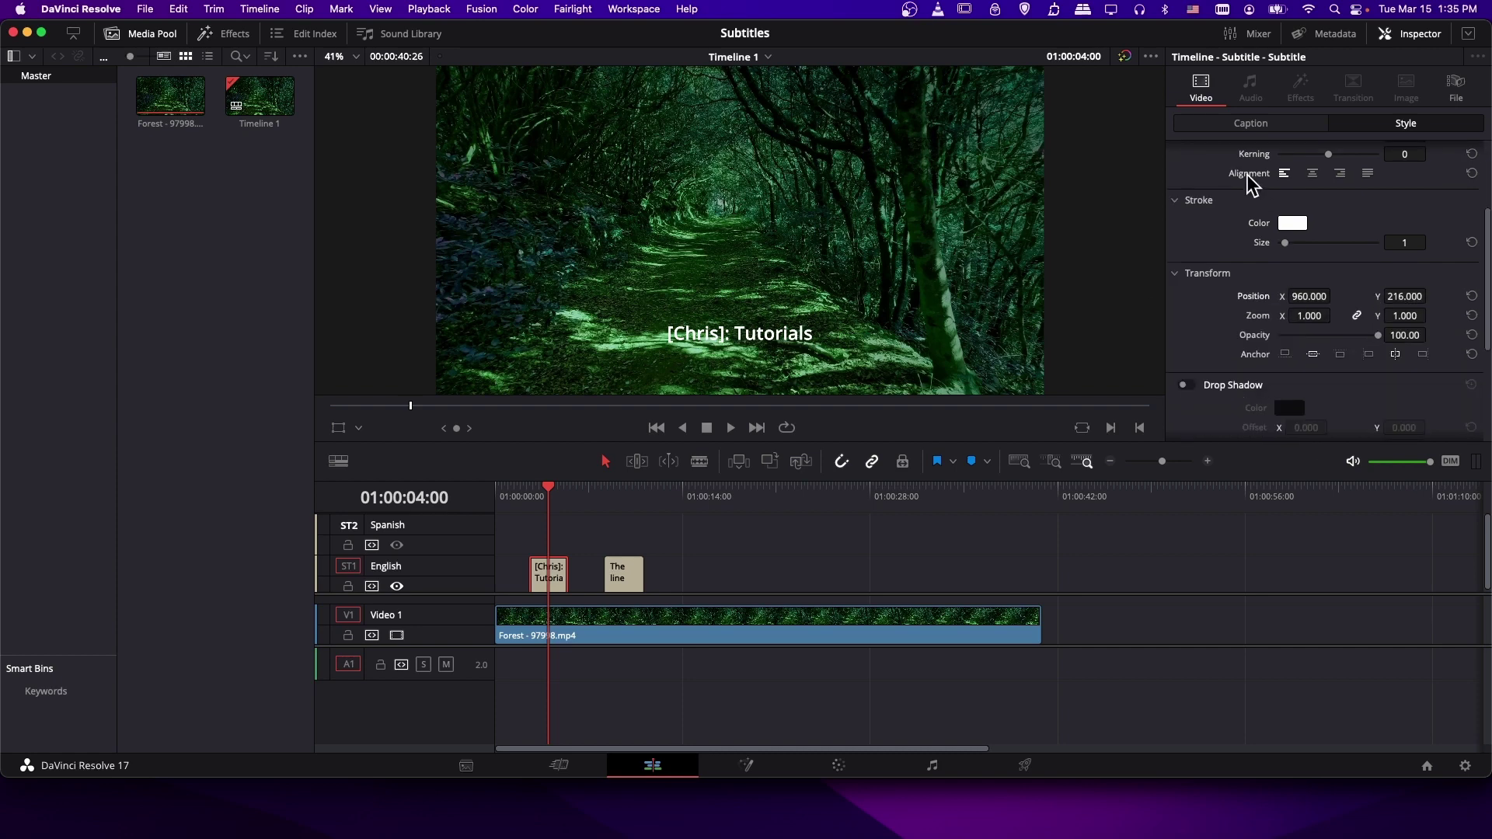
- Extend the first English subtitle by 8 frames so it ends at 01:00:06:10
scroll(1249, 183, "up", 3)
left_click(1251, 123)
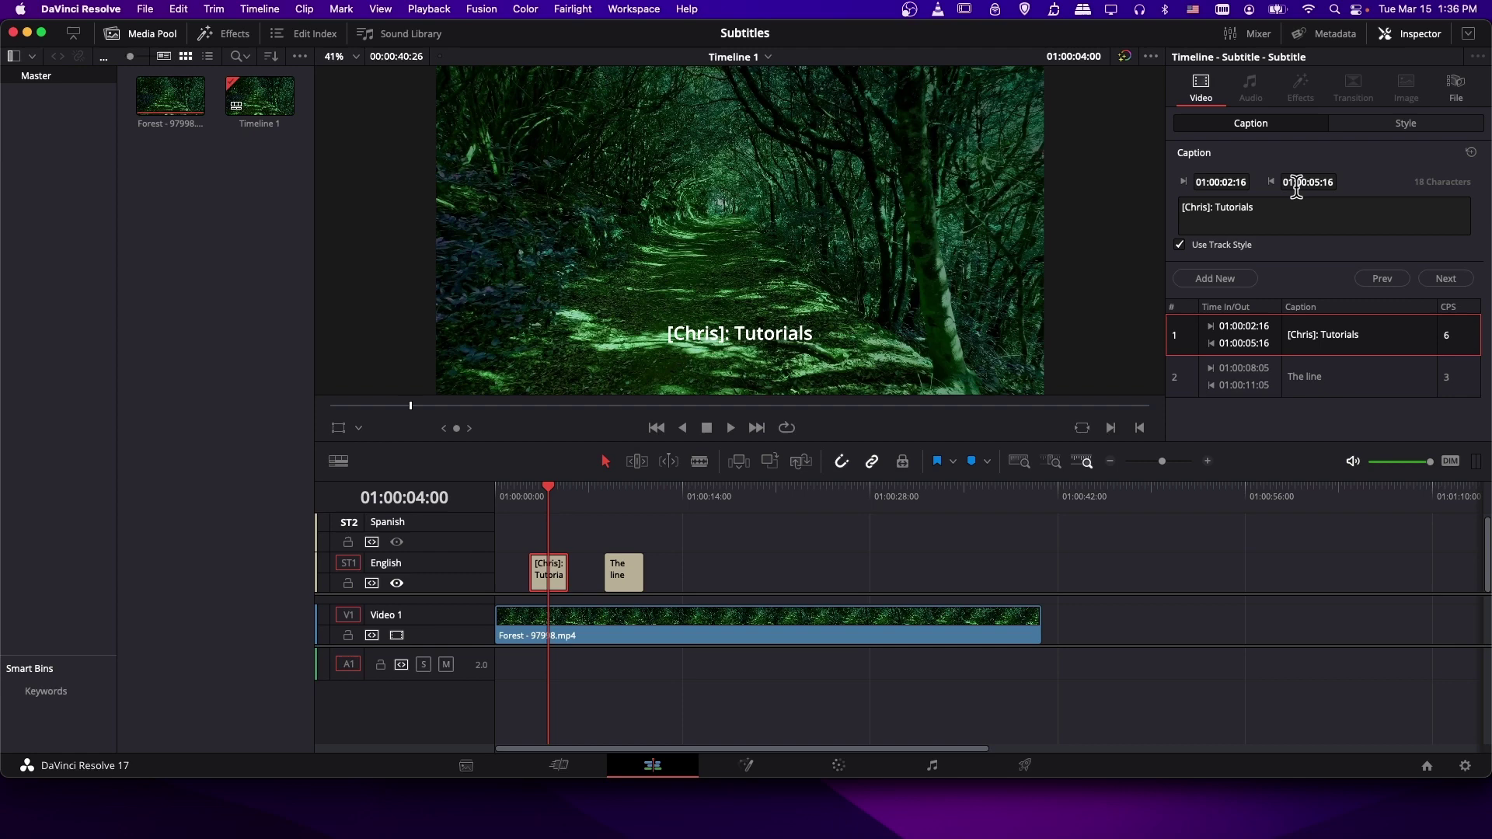
left_click_drag(1299, 181, 1335, 182)
left_click(767, 542)
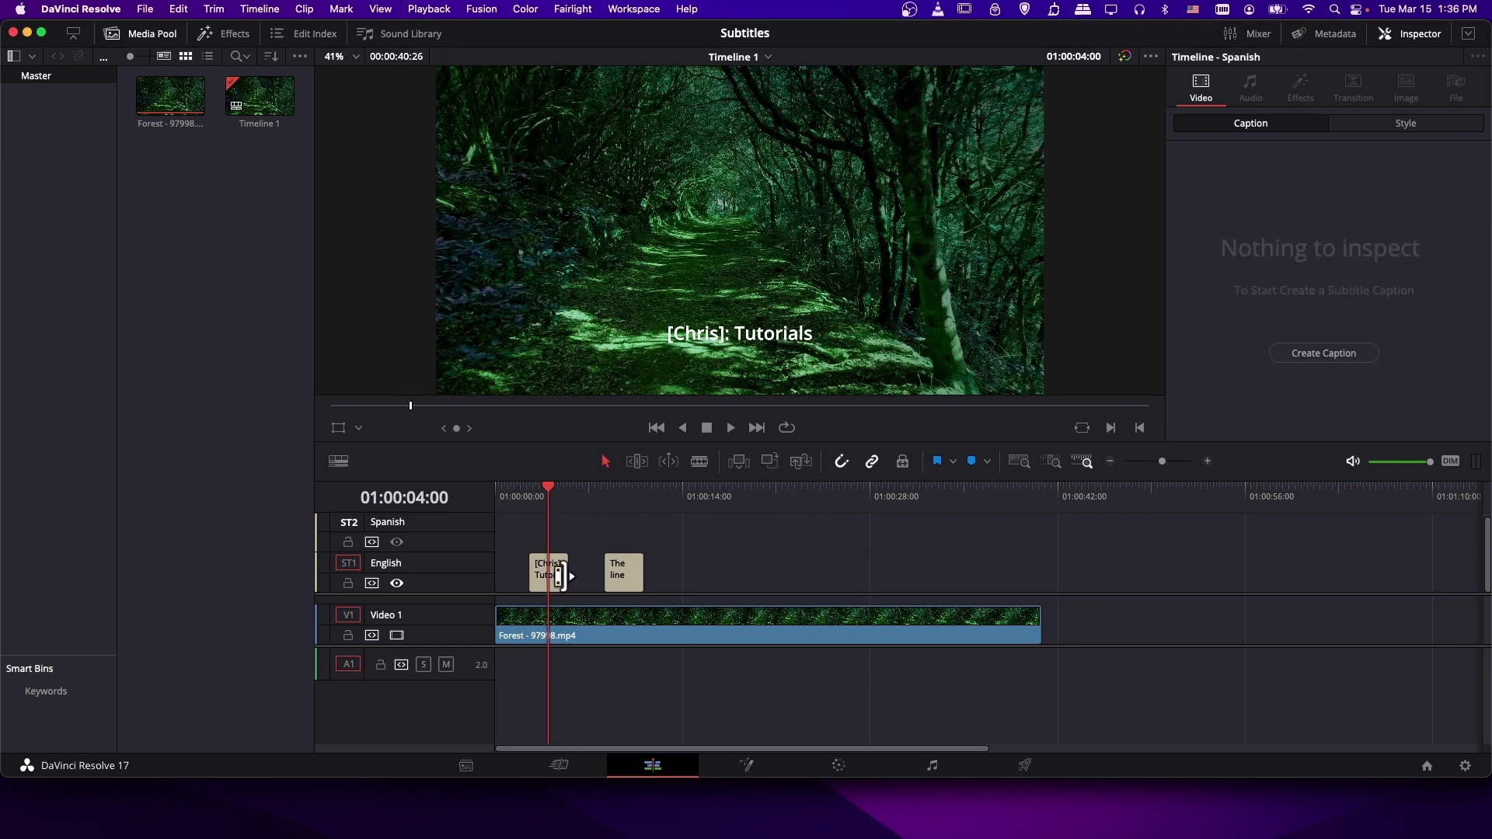
left_click_drag(559, 573, 571, 574)
- Park the playhead at 01:00:13:01, after the second subtitle
left_click(565, 490)
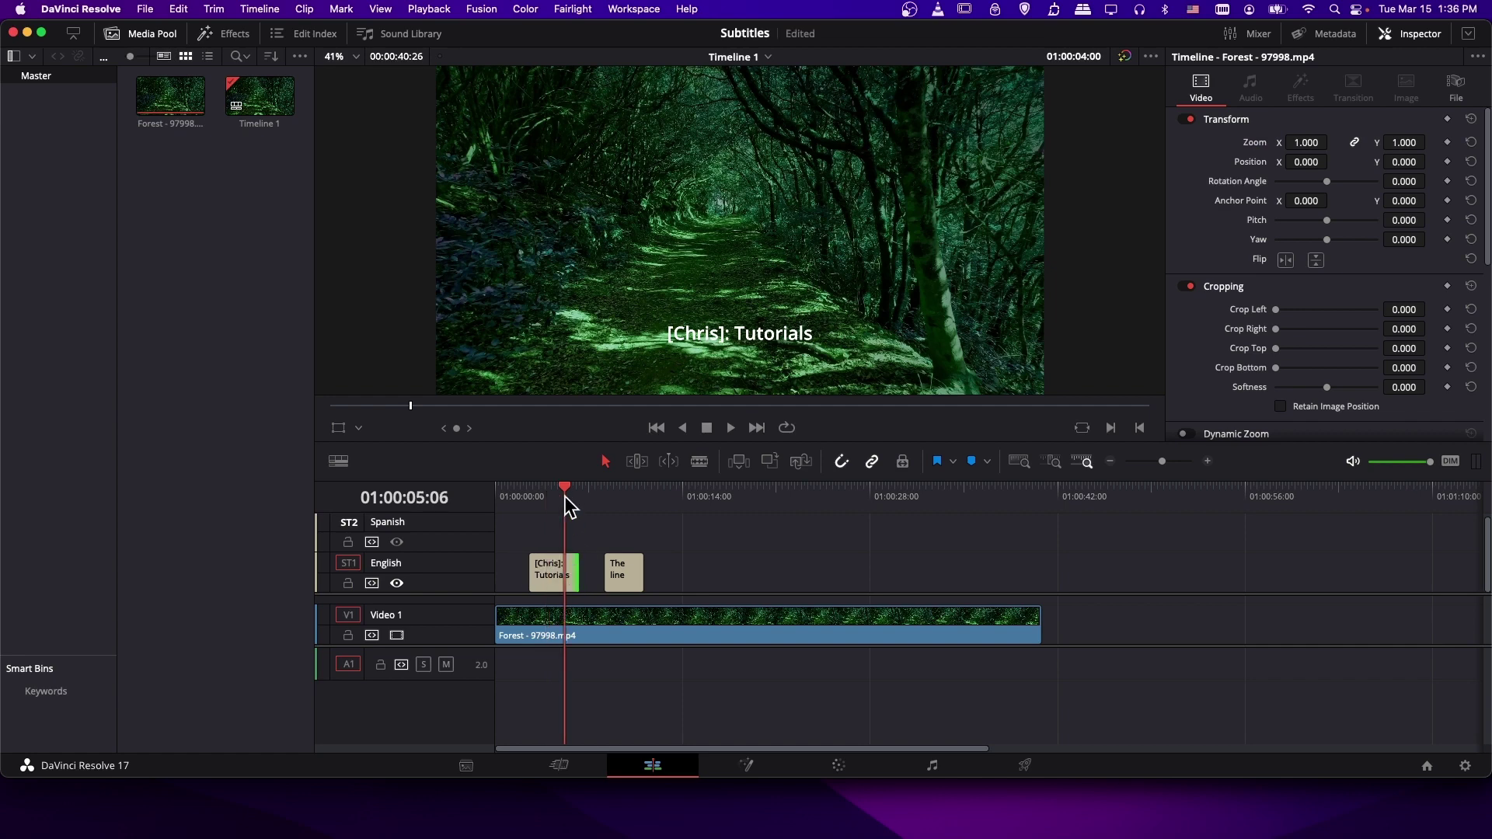
left_click(622, 575)
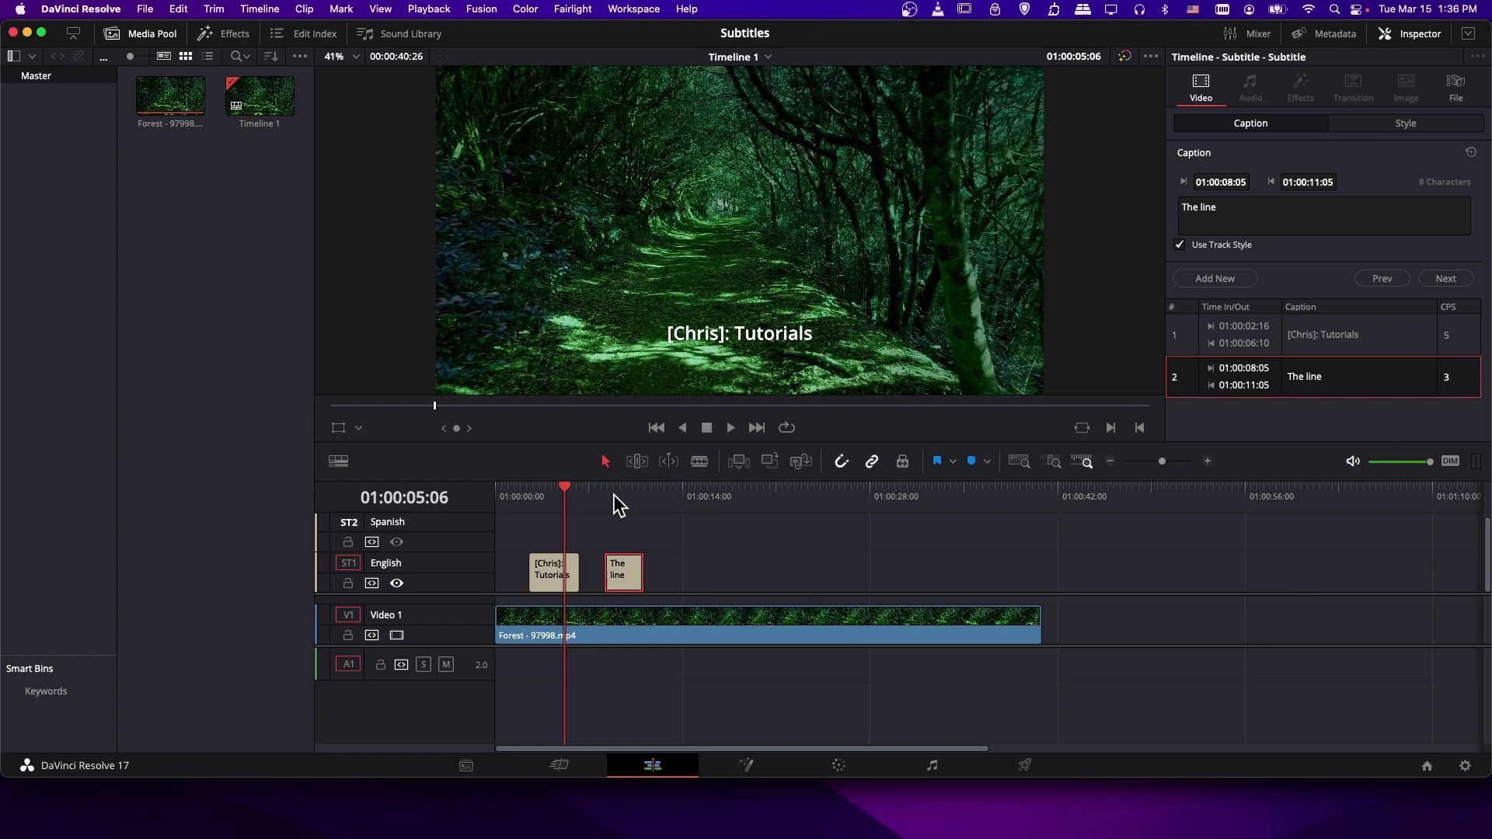
left_click(576, 571)
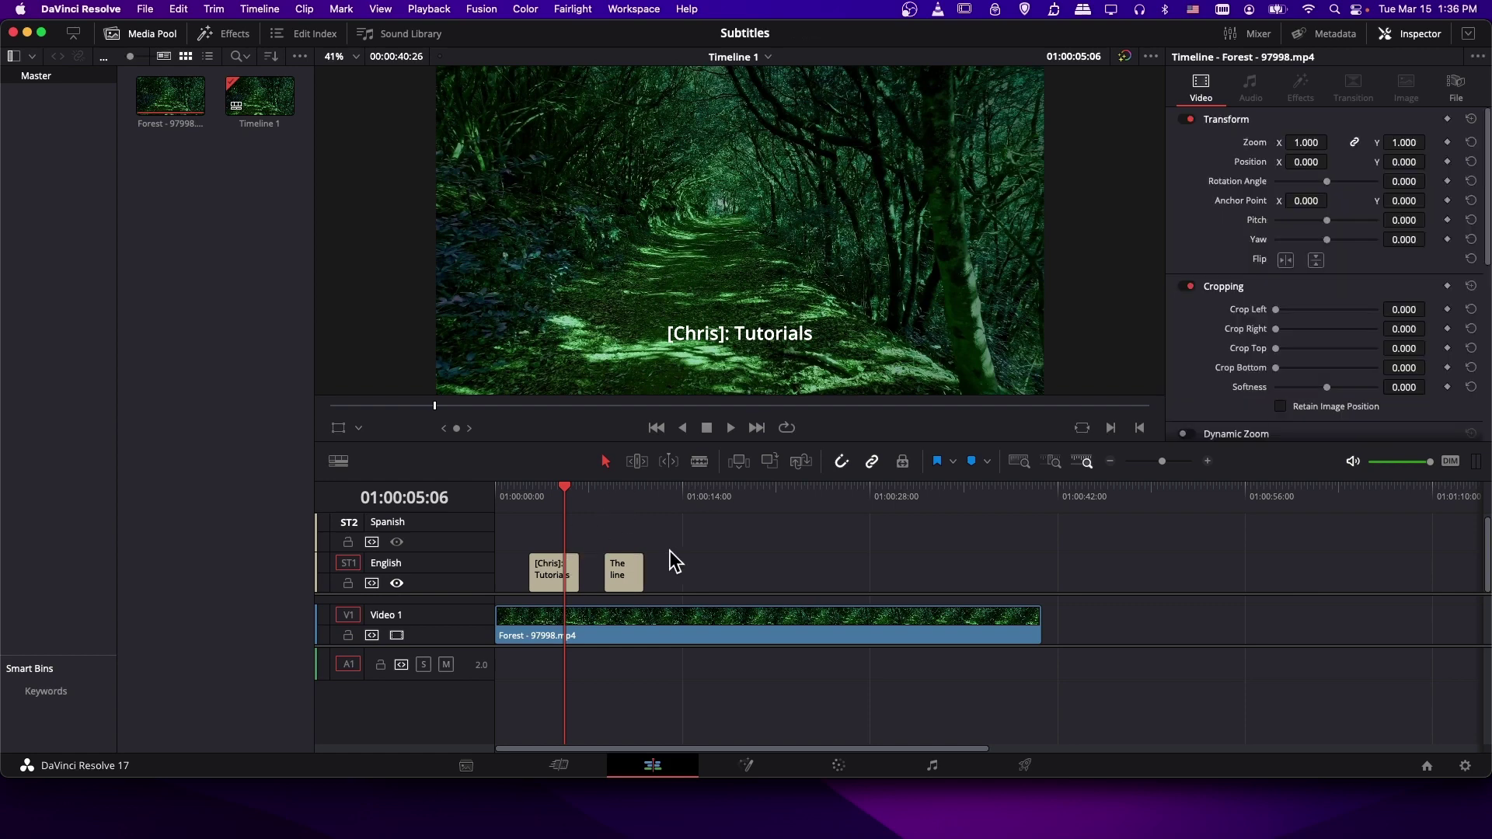
left_click(632, 496)
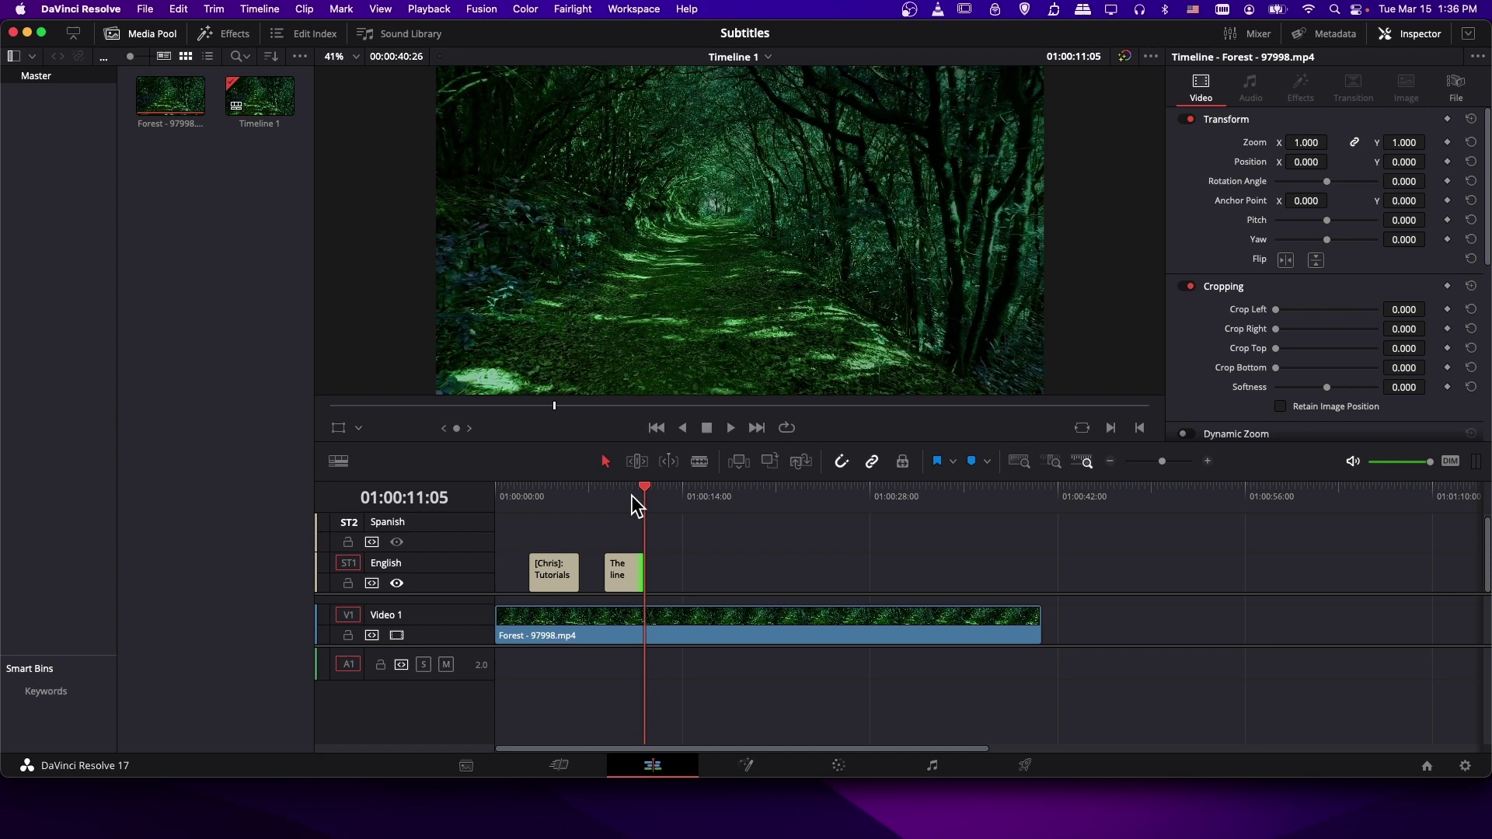
left_click_drag(633, 496, 669, 497)
left_click(676, 581)
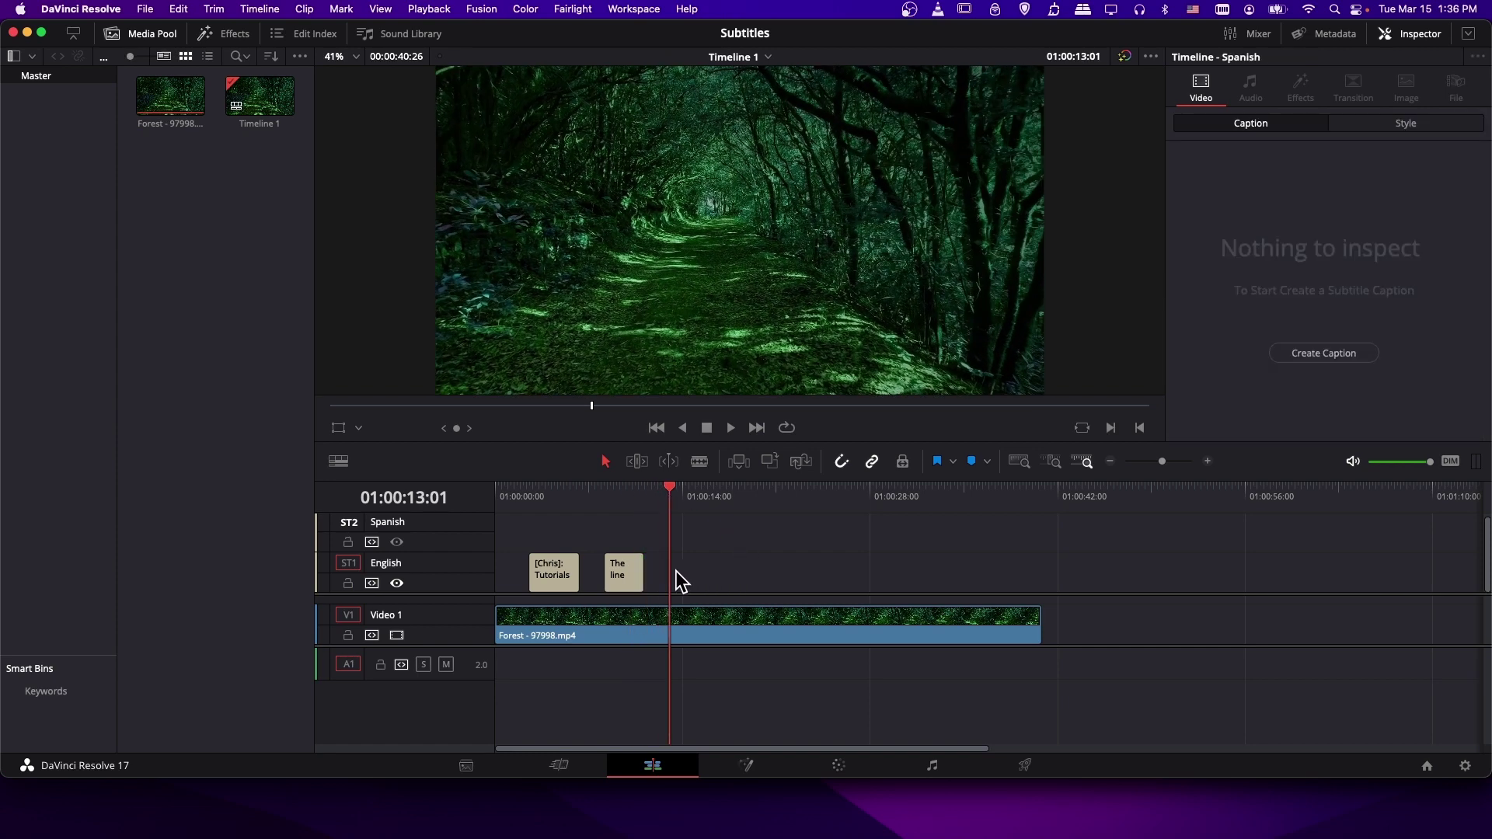
- Add a third English subtitle at 01:00:13:01 reading 'This is a relllllllly long mes'
right_click(710, 570)
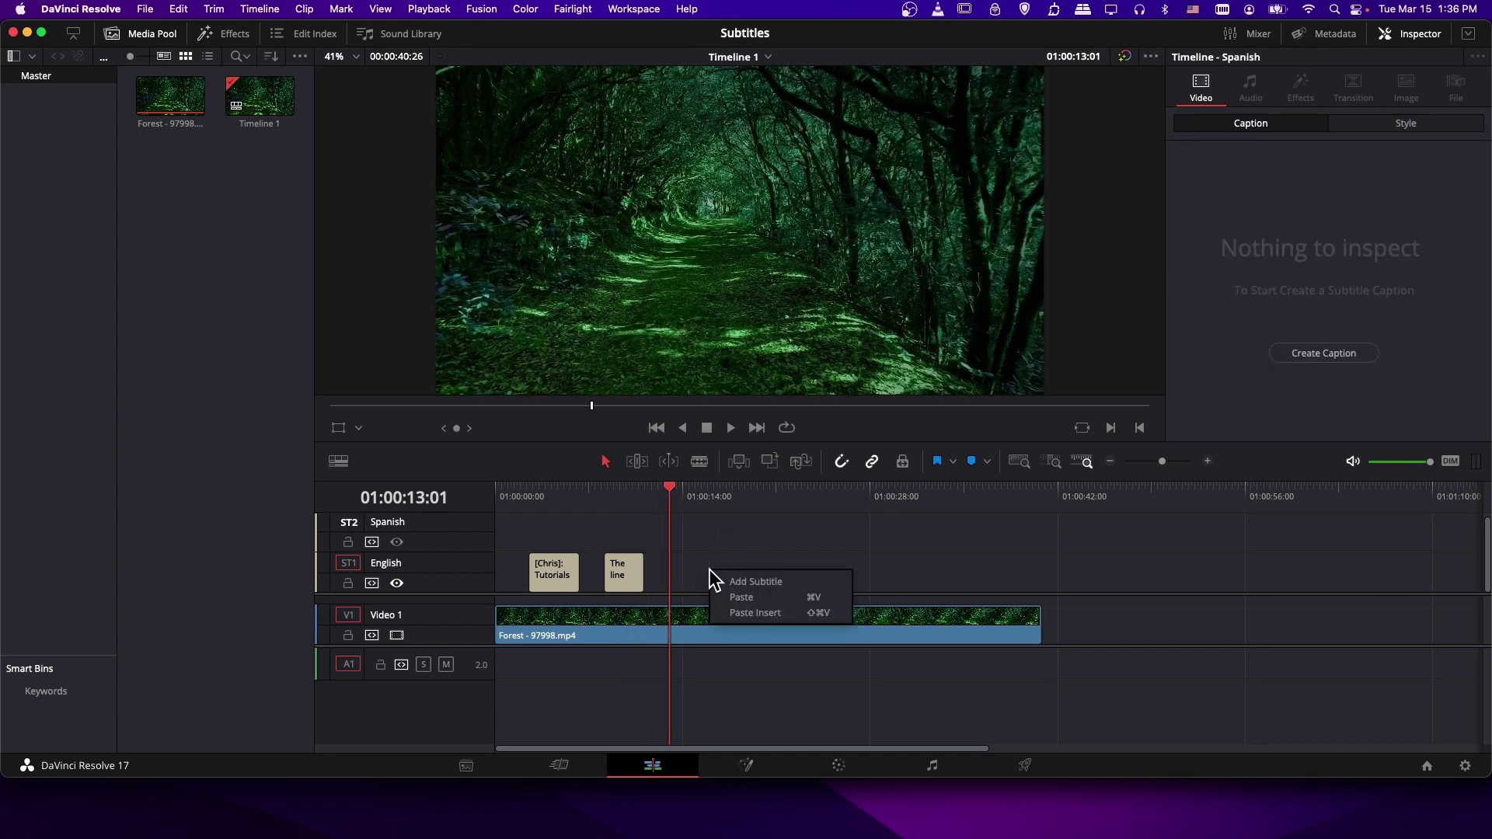
left_click(748, 580)
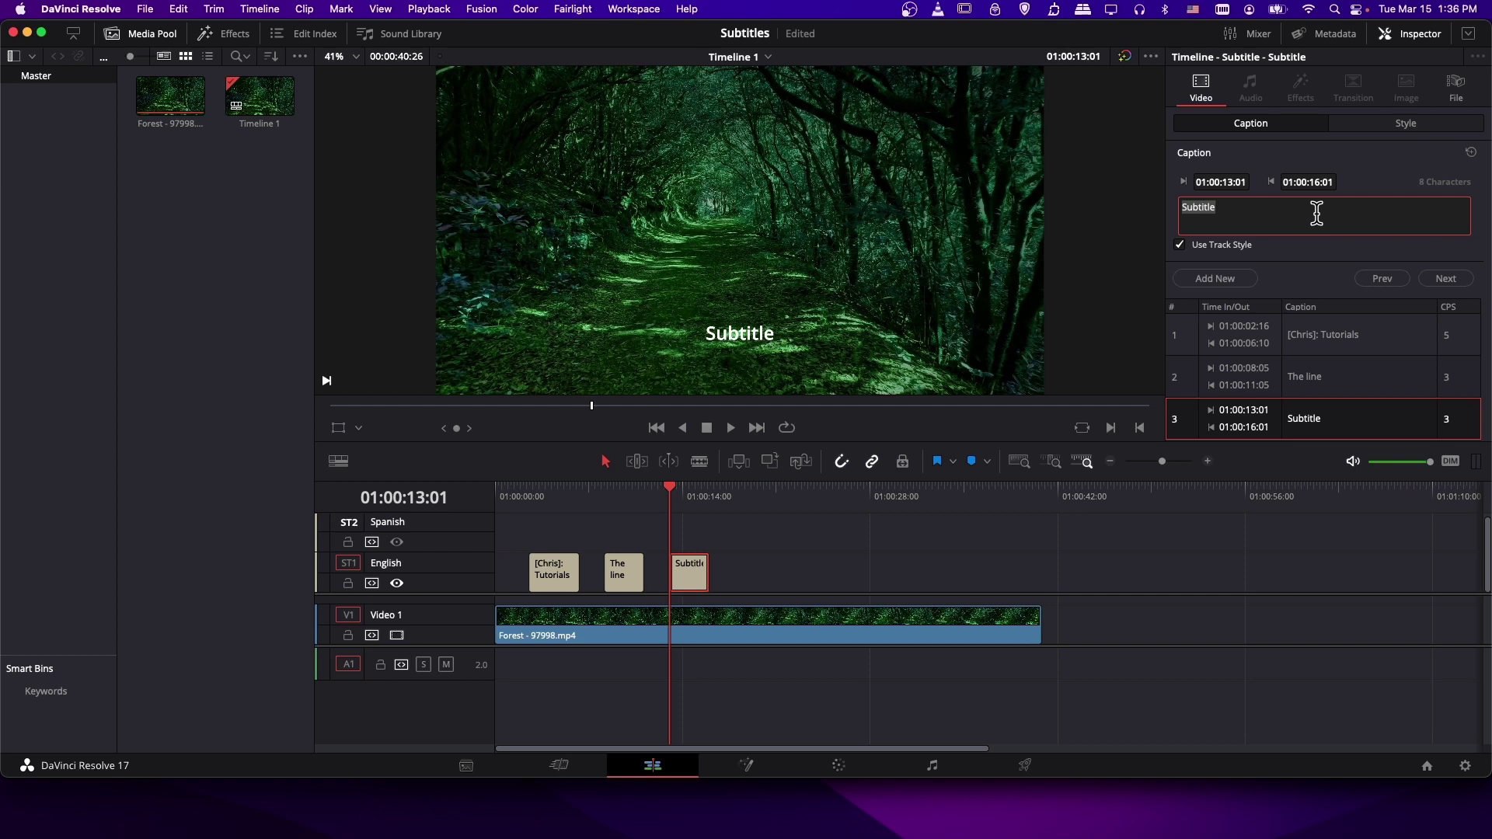
type("This is a really")
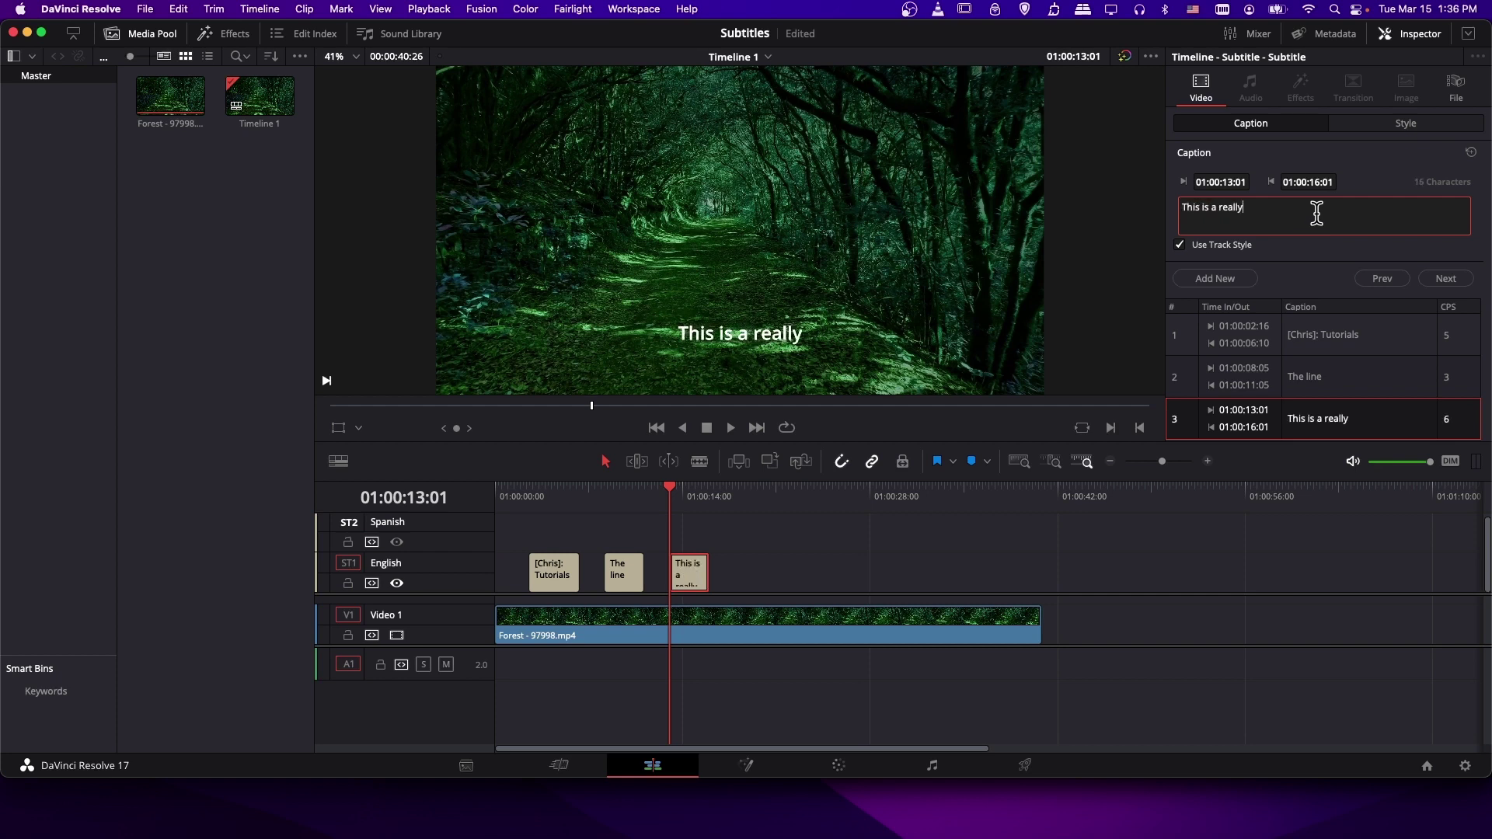
type("lllllllly lon")
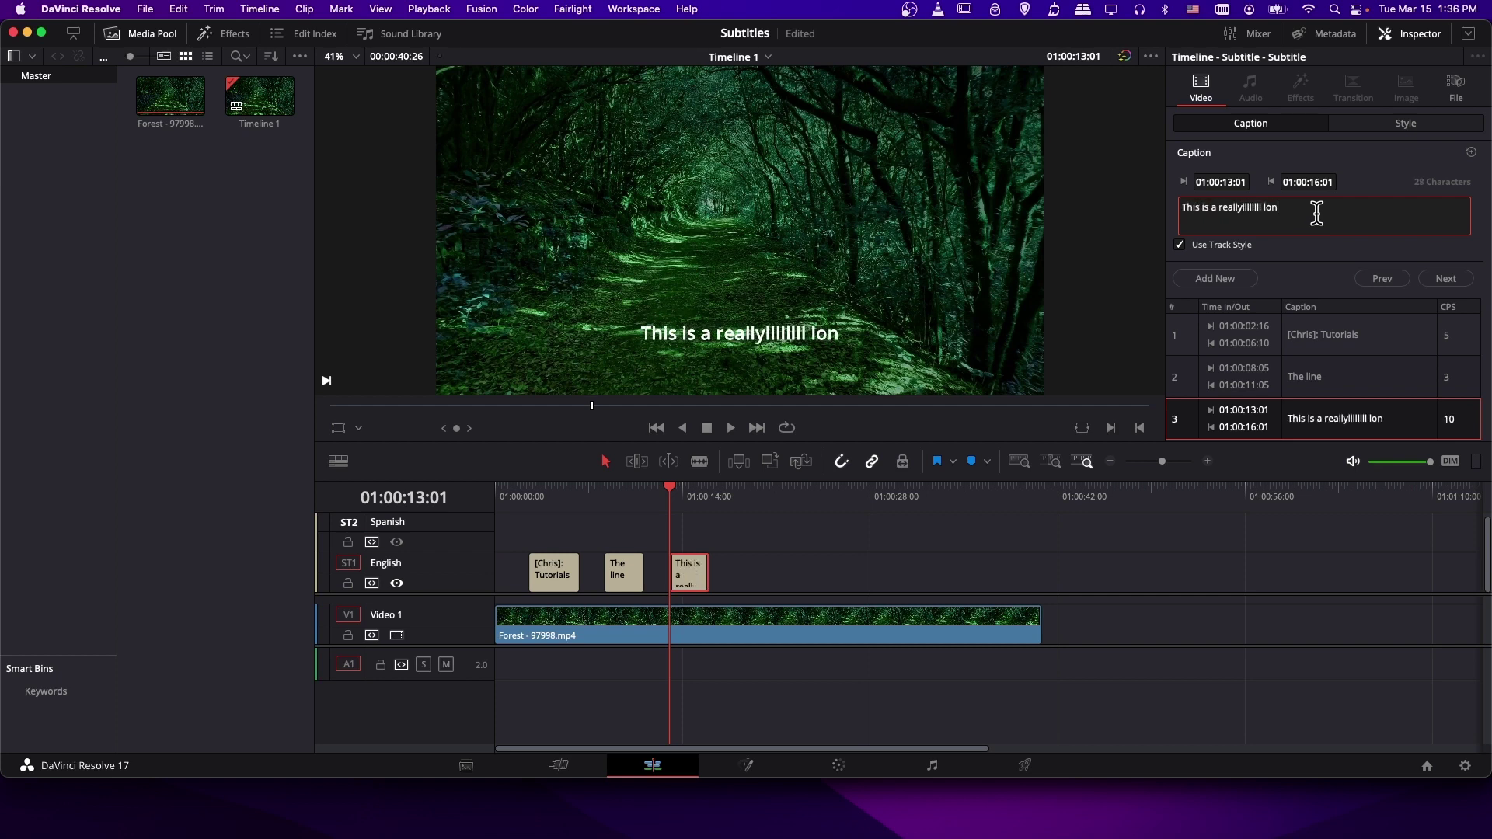
type("g mes")
- Repeat the caption's message on three lines by copying and pasting it
key("super+a")
key("BackSpace")
type("This is a realllllllllly long message")
key("Return")
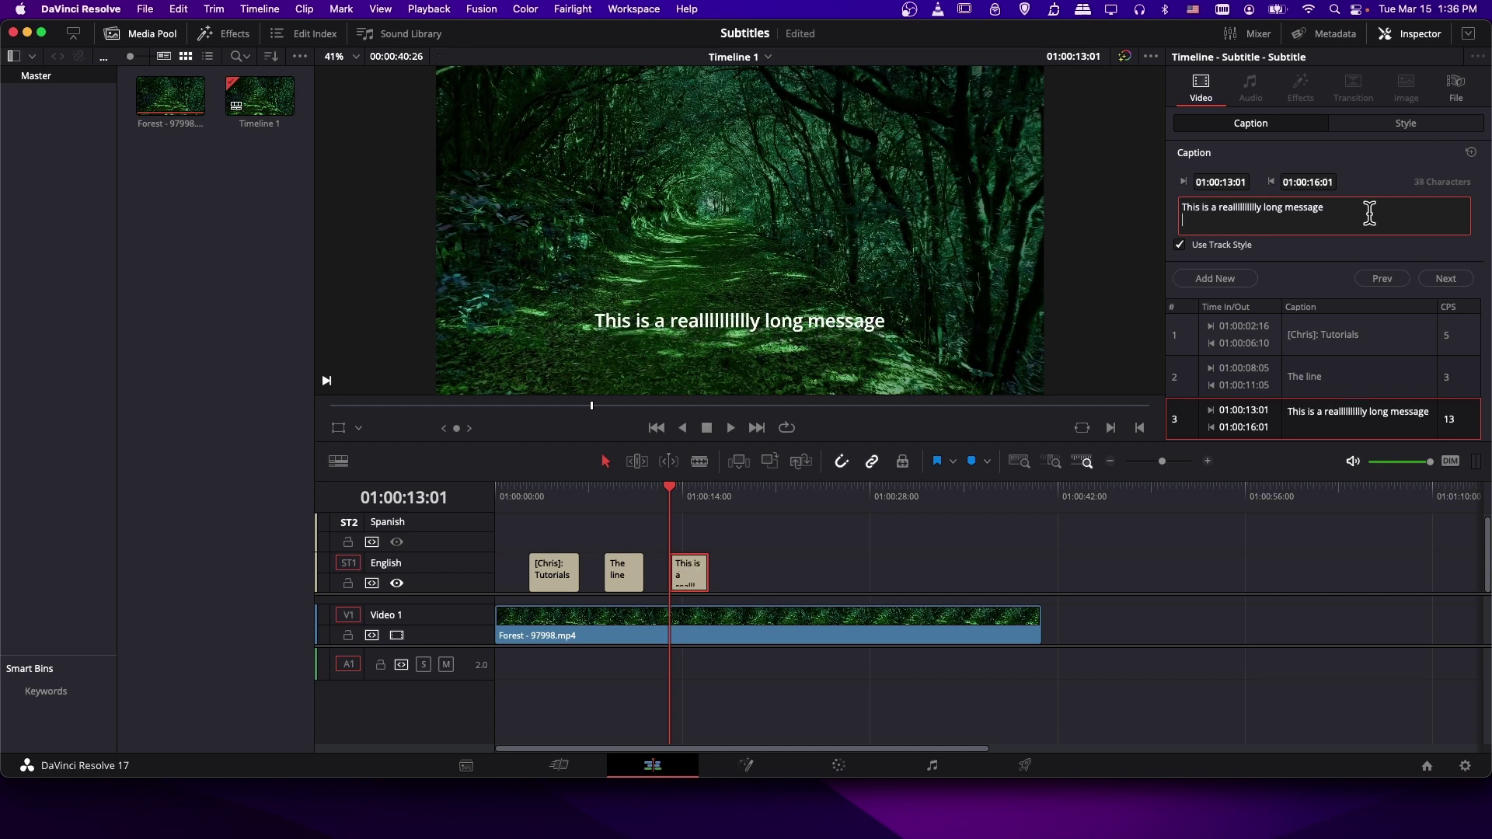
type("This is a reallllllllllly long message")
key("Return")
type("This is a reallllllllllly long message")
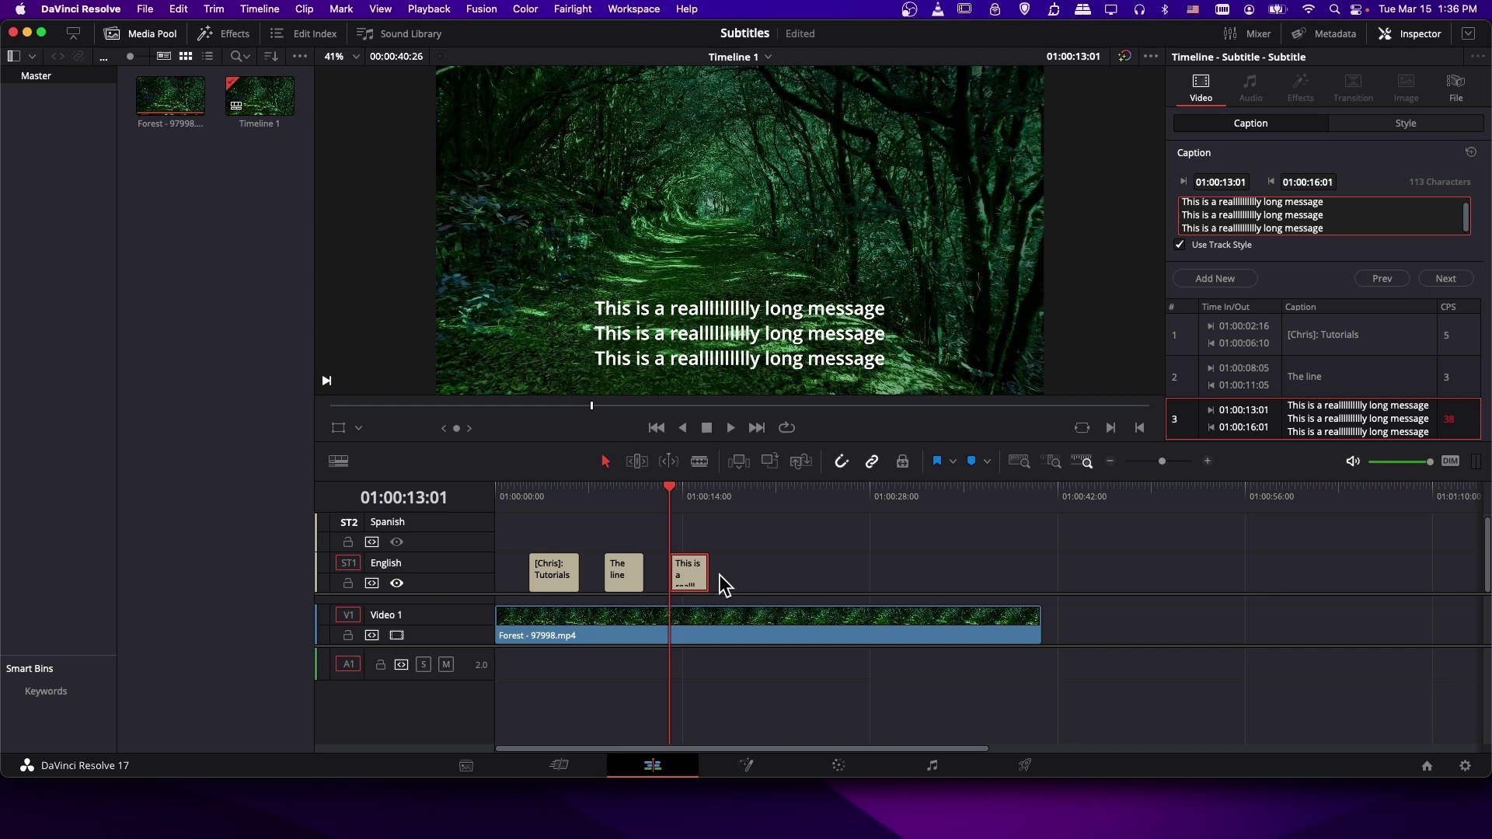
left_click(735, 543)
- Extend the third subtitle to 01:00:20:04, play it back, and check its In/Out times
left_click_drag(707, 565, 752, 565)
left_click(727, 518)
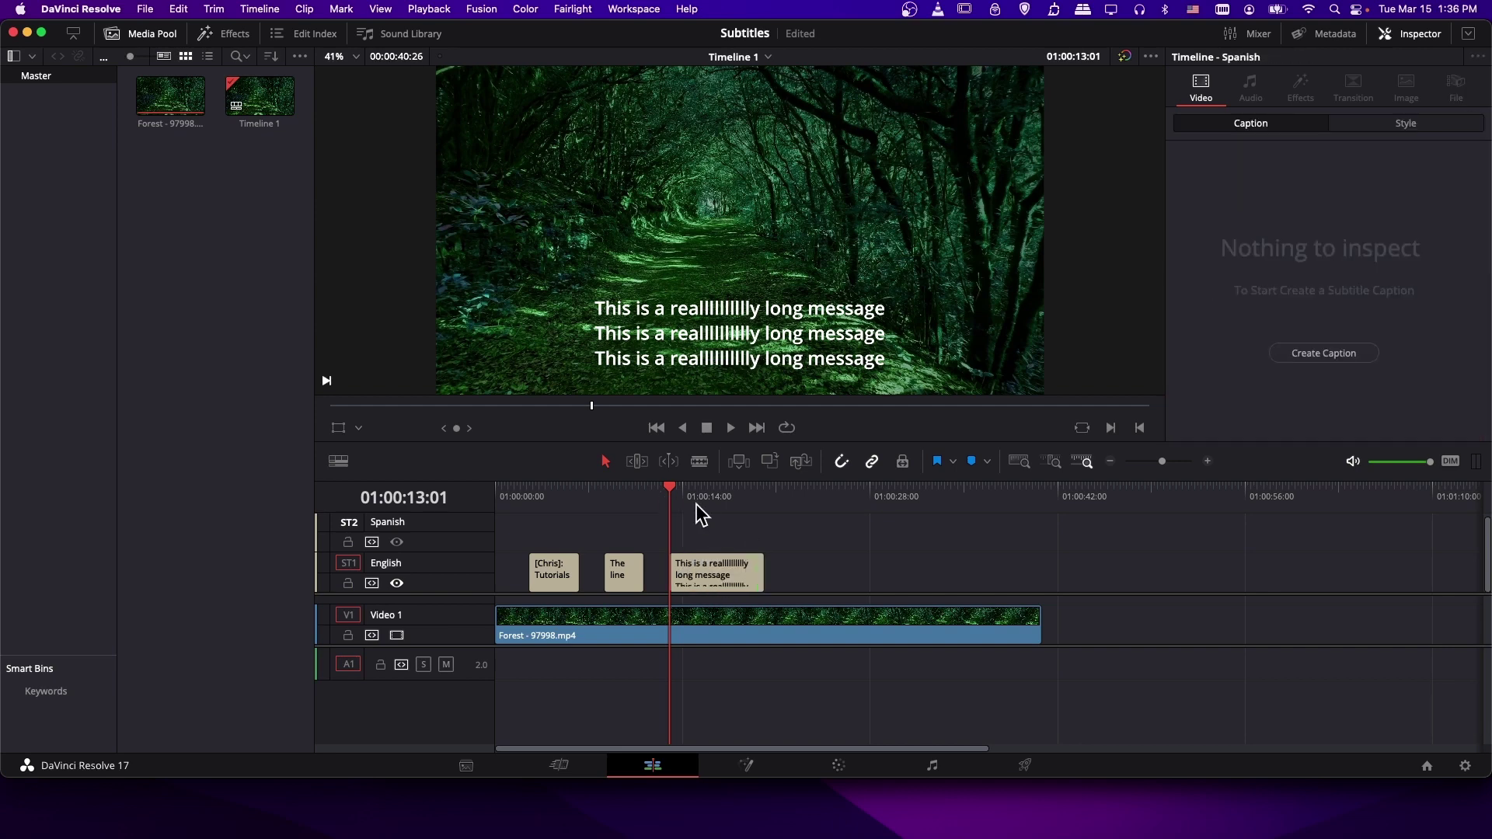
key("space")
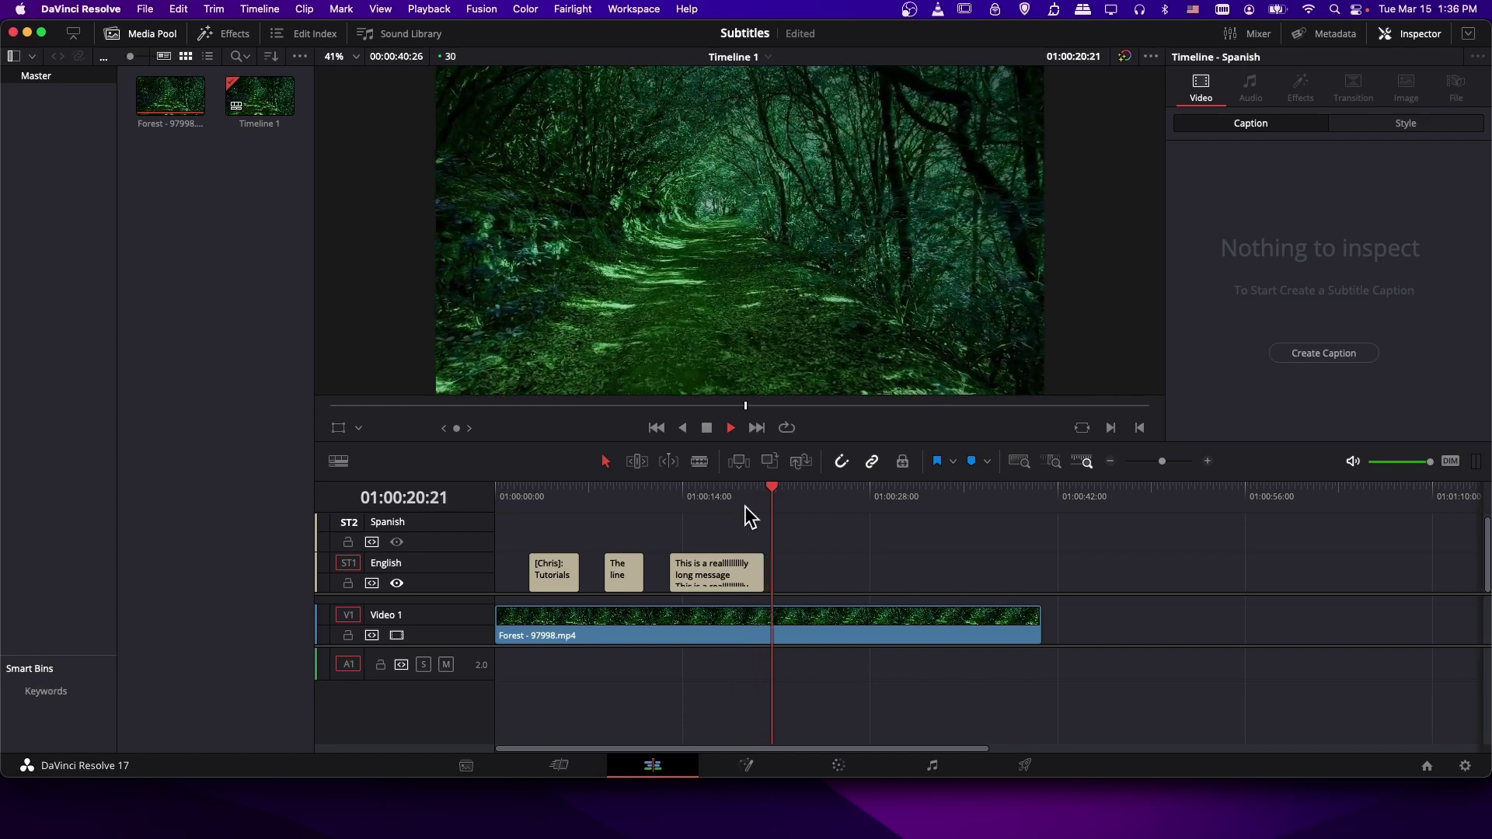
left_click(708, 491)
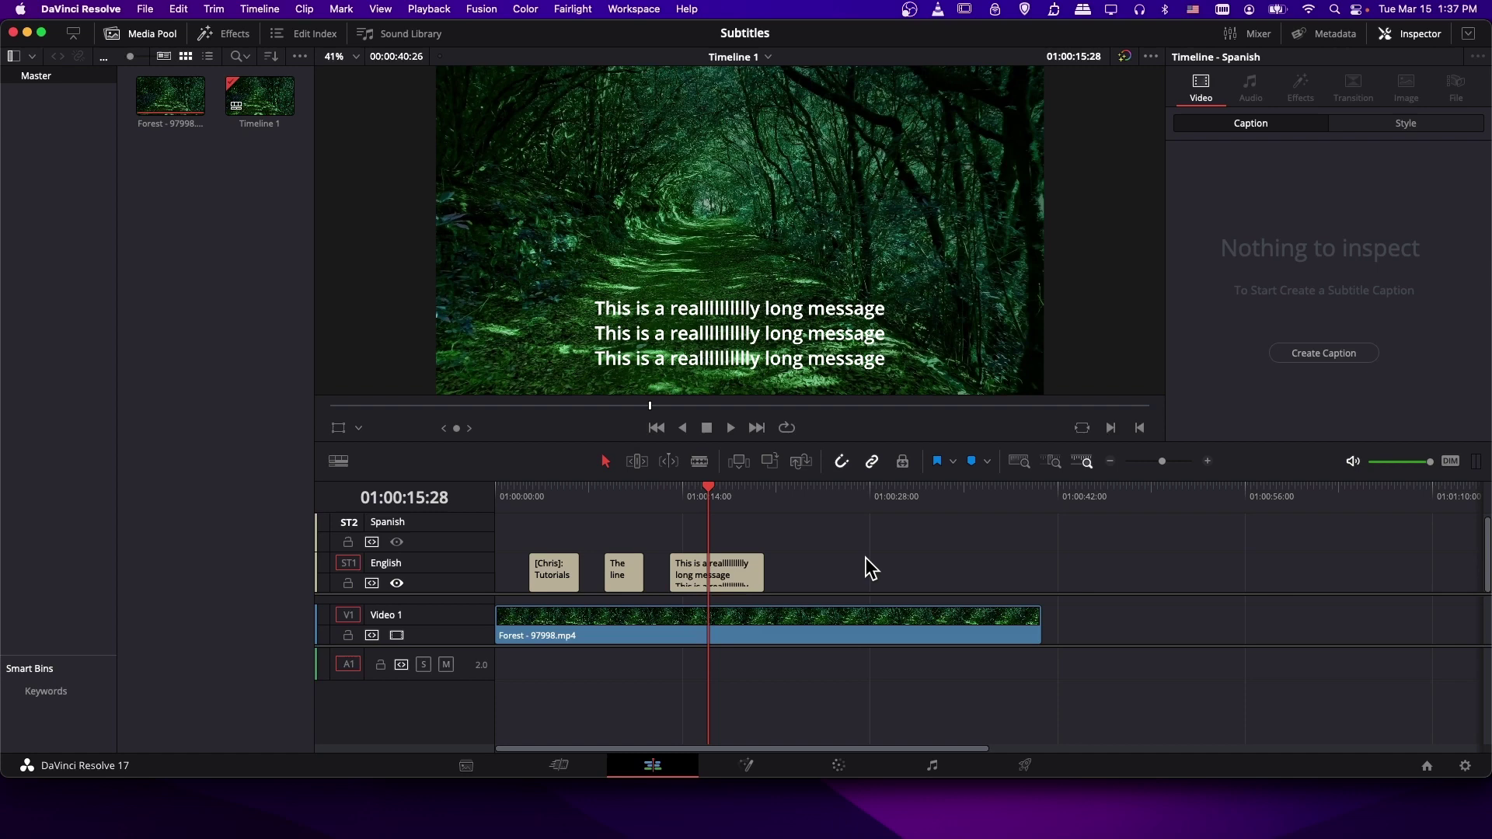
left_click(703, 491)
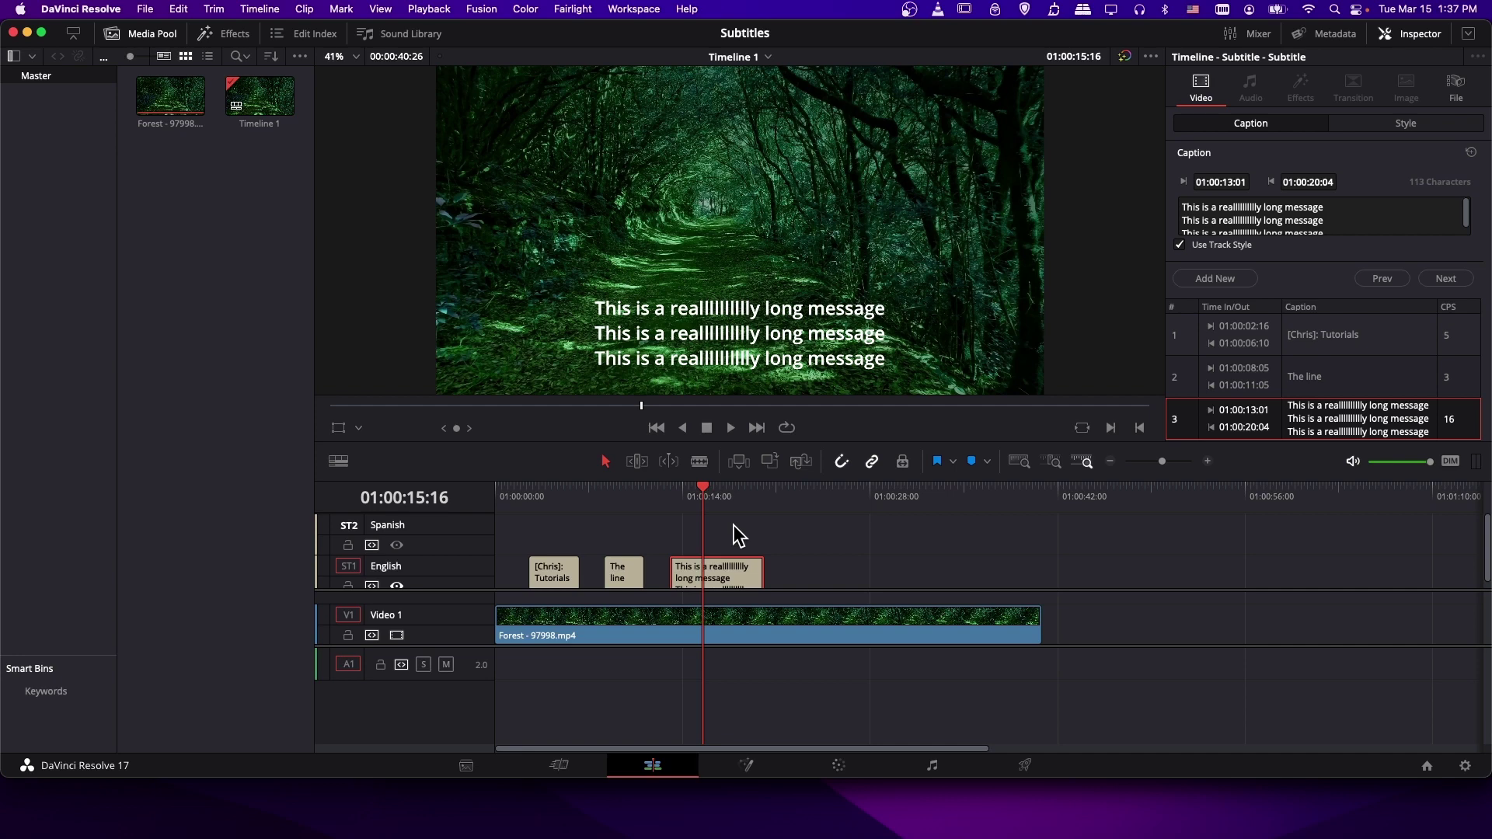
key("Down")
- On the Deliver page, pick Custom render with QuickTime Apple ProRes 422 HQ at 1920 x 1080
left_click(1024, 766)
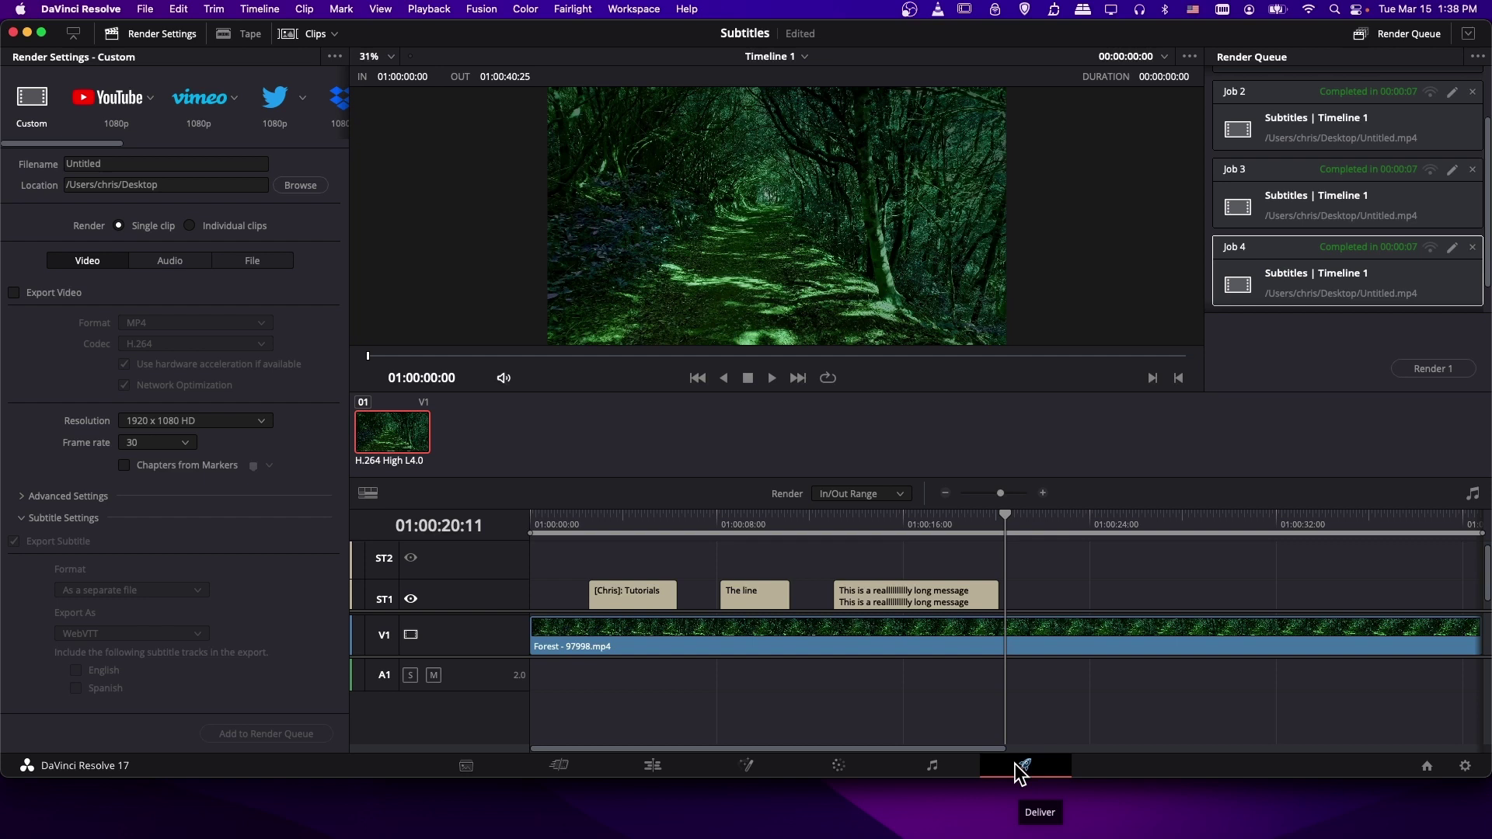
left_click(33, 97)
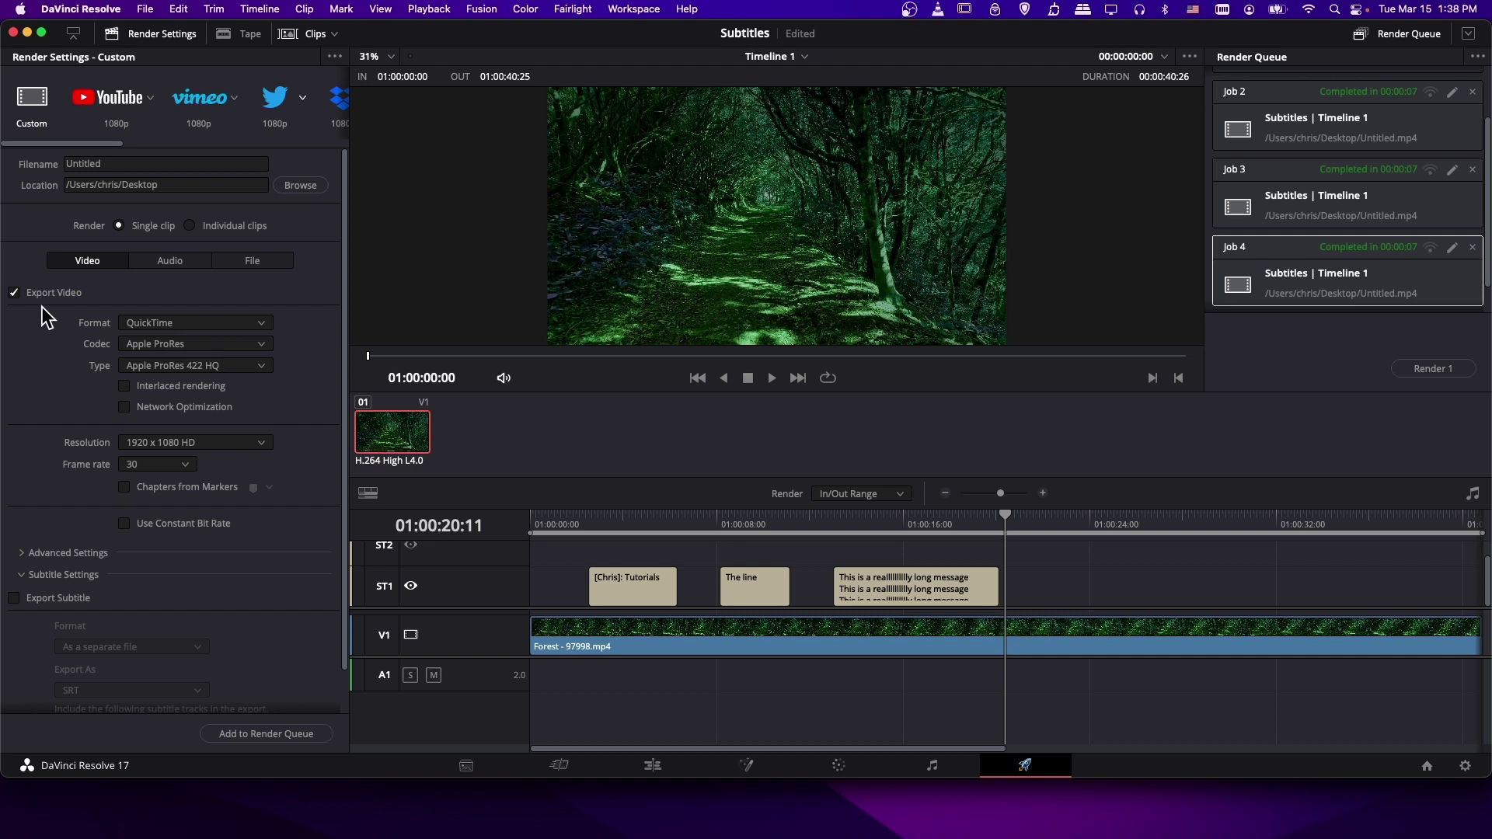
scroll(55, 300, "down", 2)
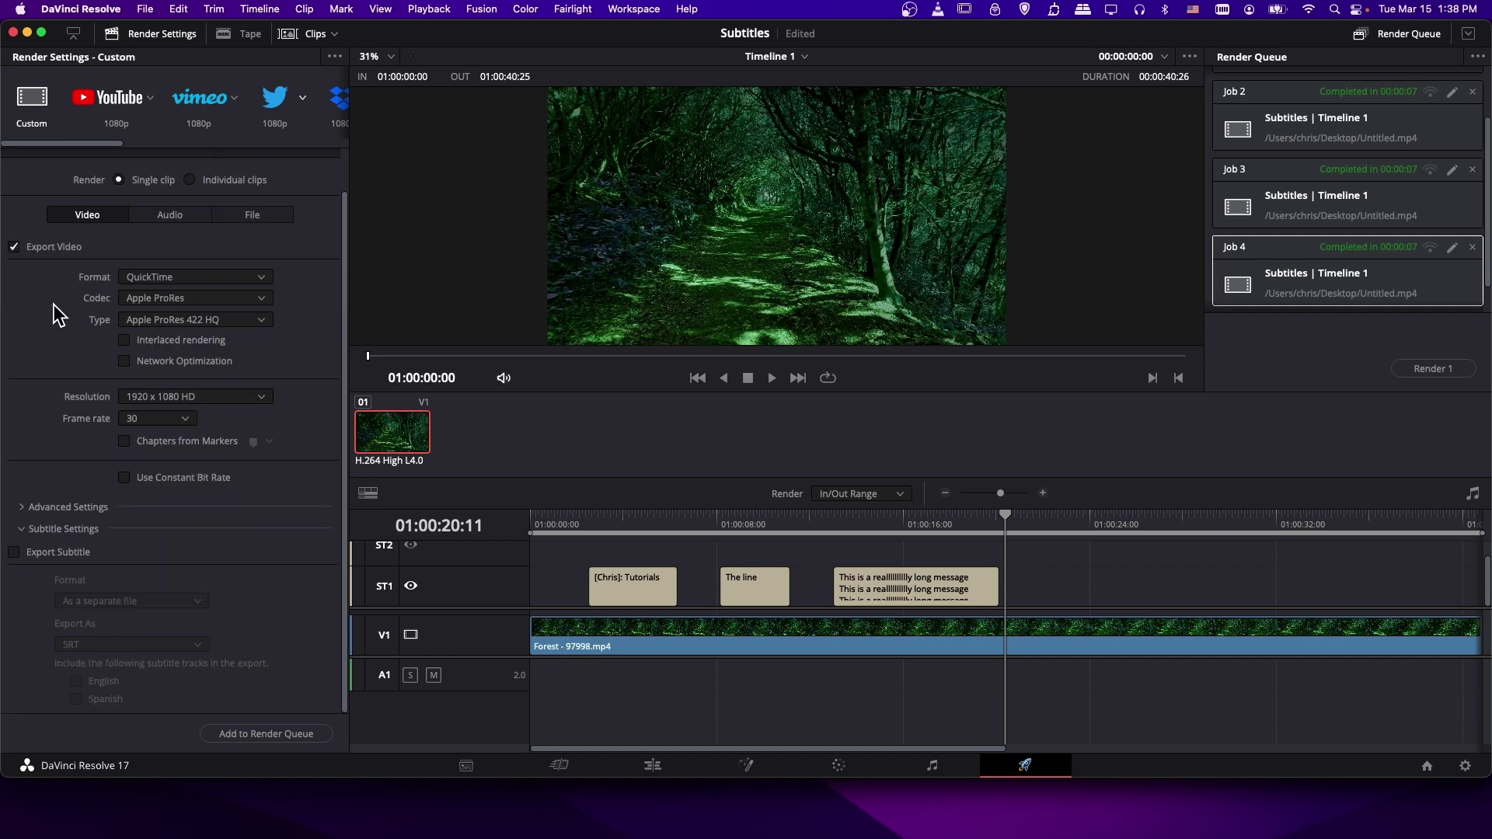
left_click(23, 529)
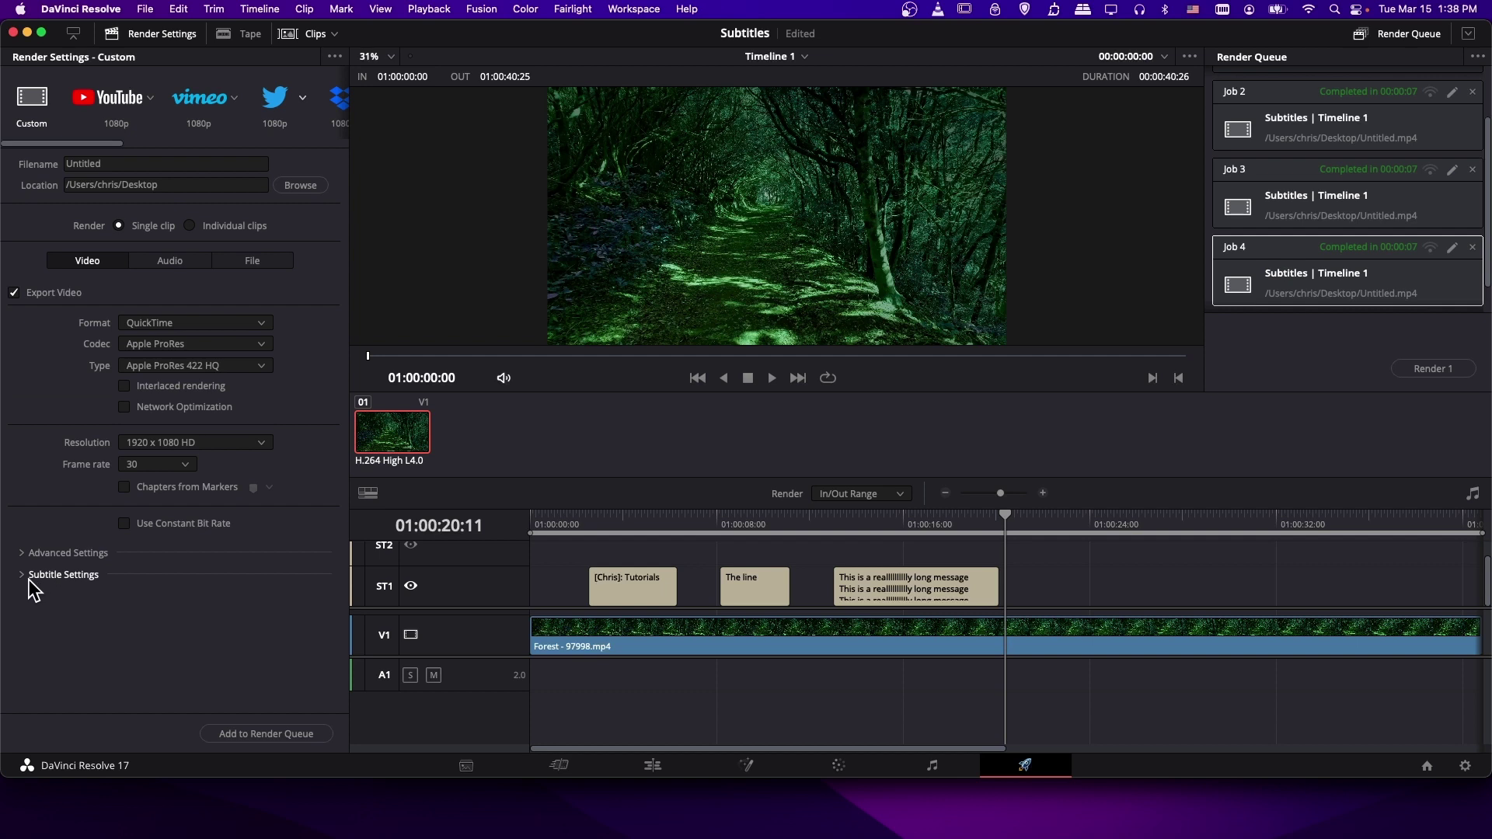
- Enable subtitle export as a separate SRT file including the English track
left_click(32, 582)
scroll(54, 606, "down", 2)
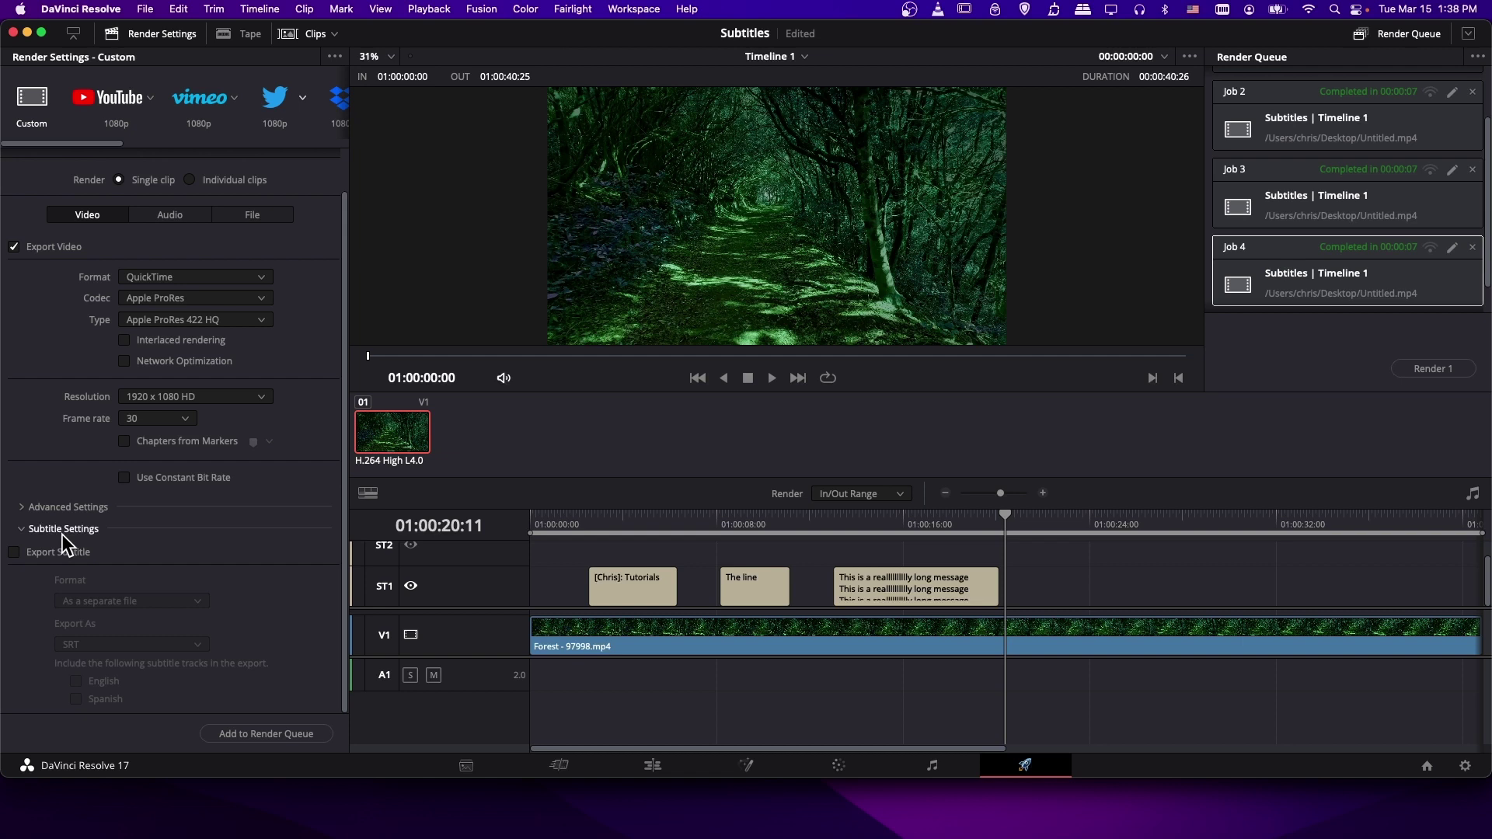
left_click(13, 552)
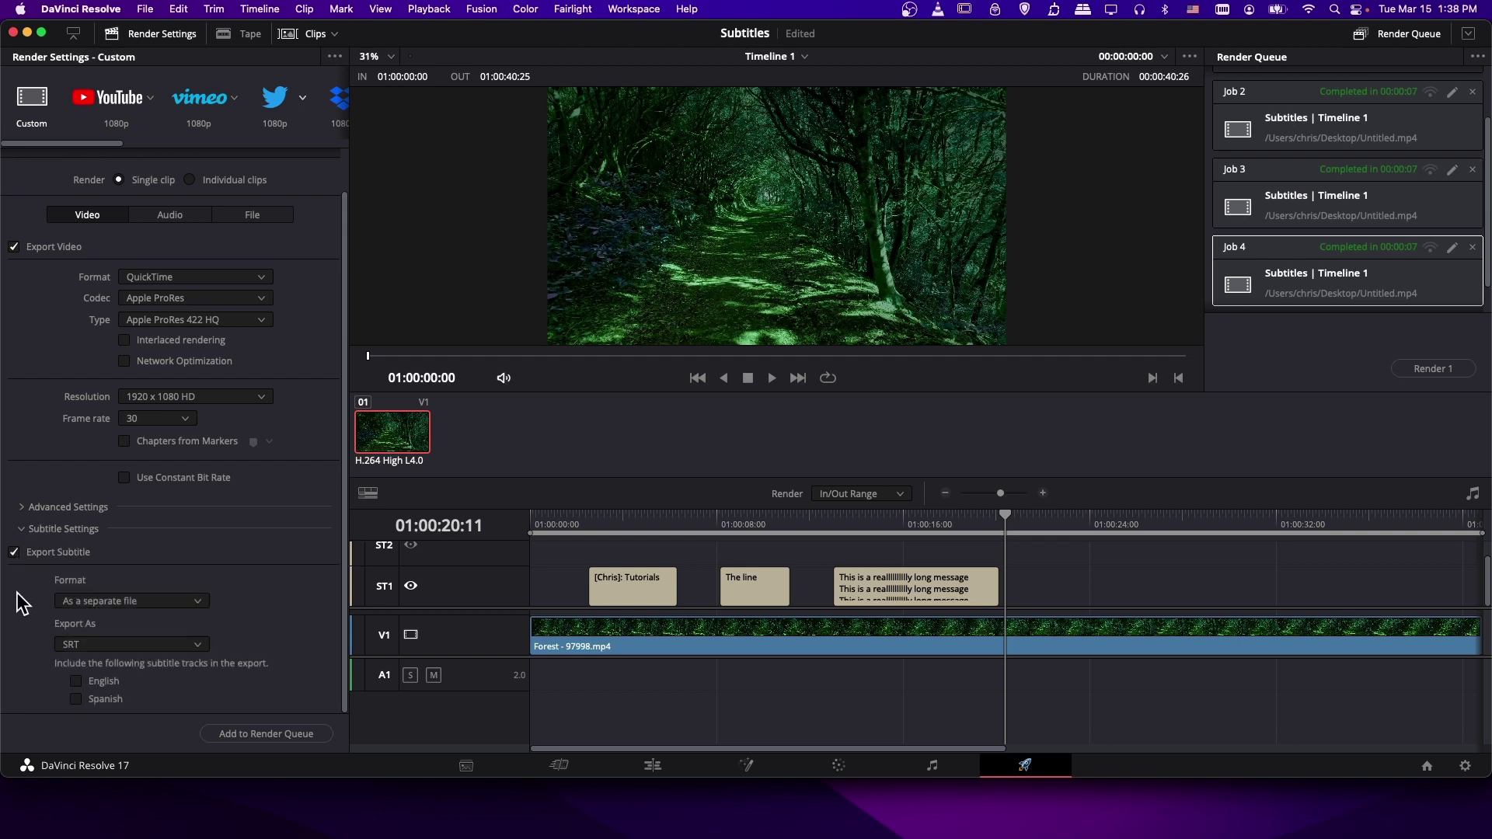
left_click(133, 599)
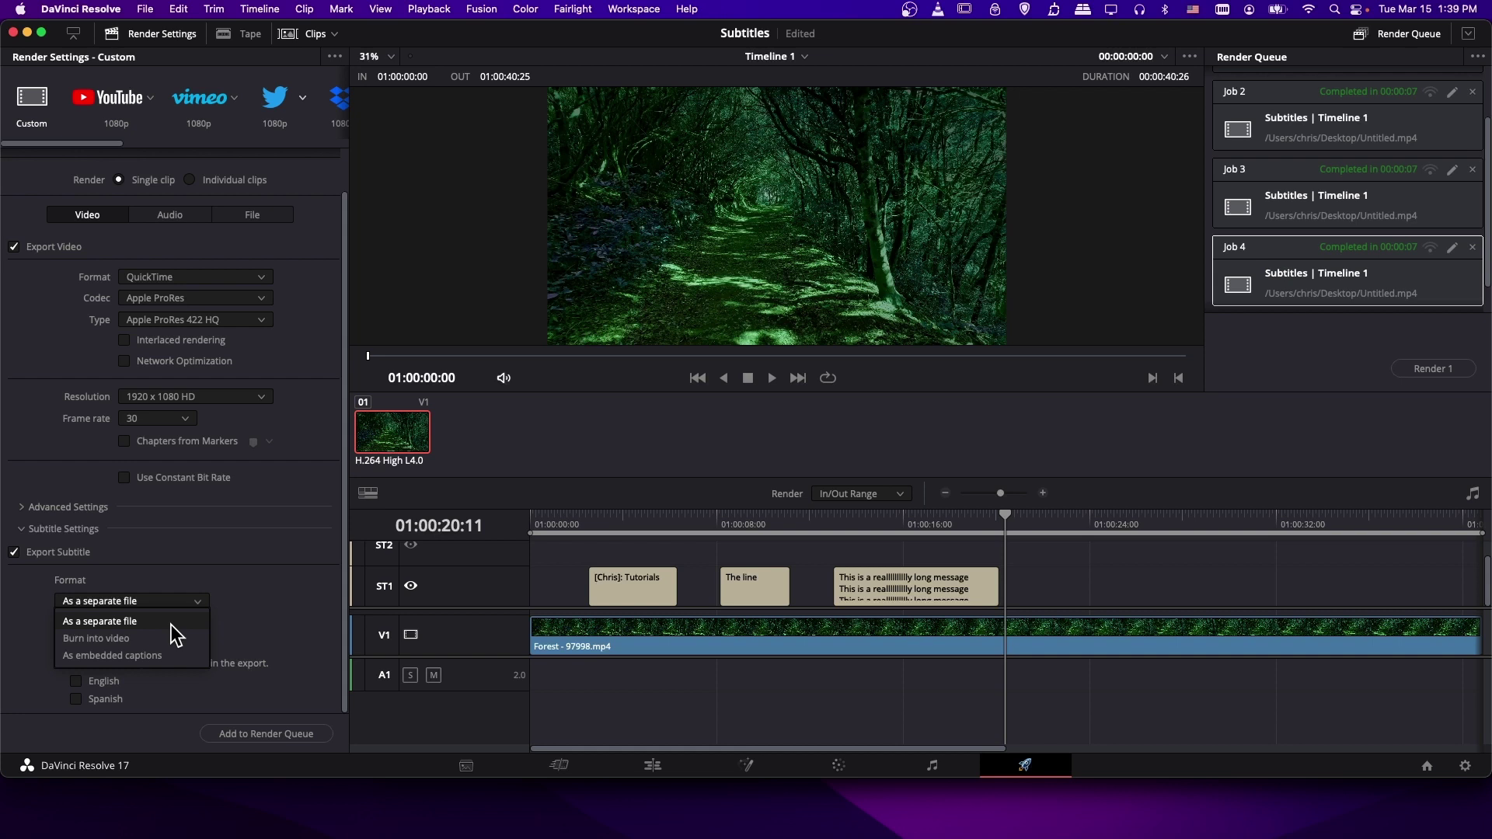
left_click(171, 622)
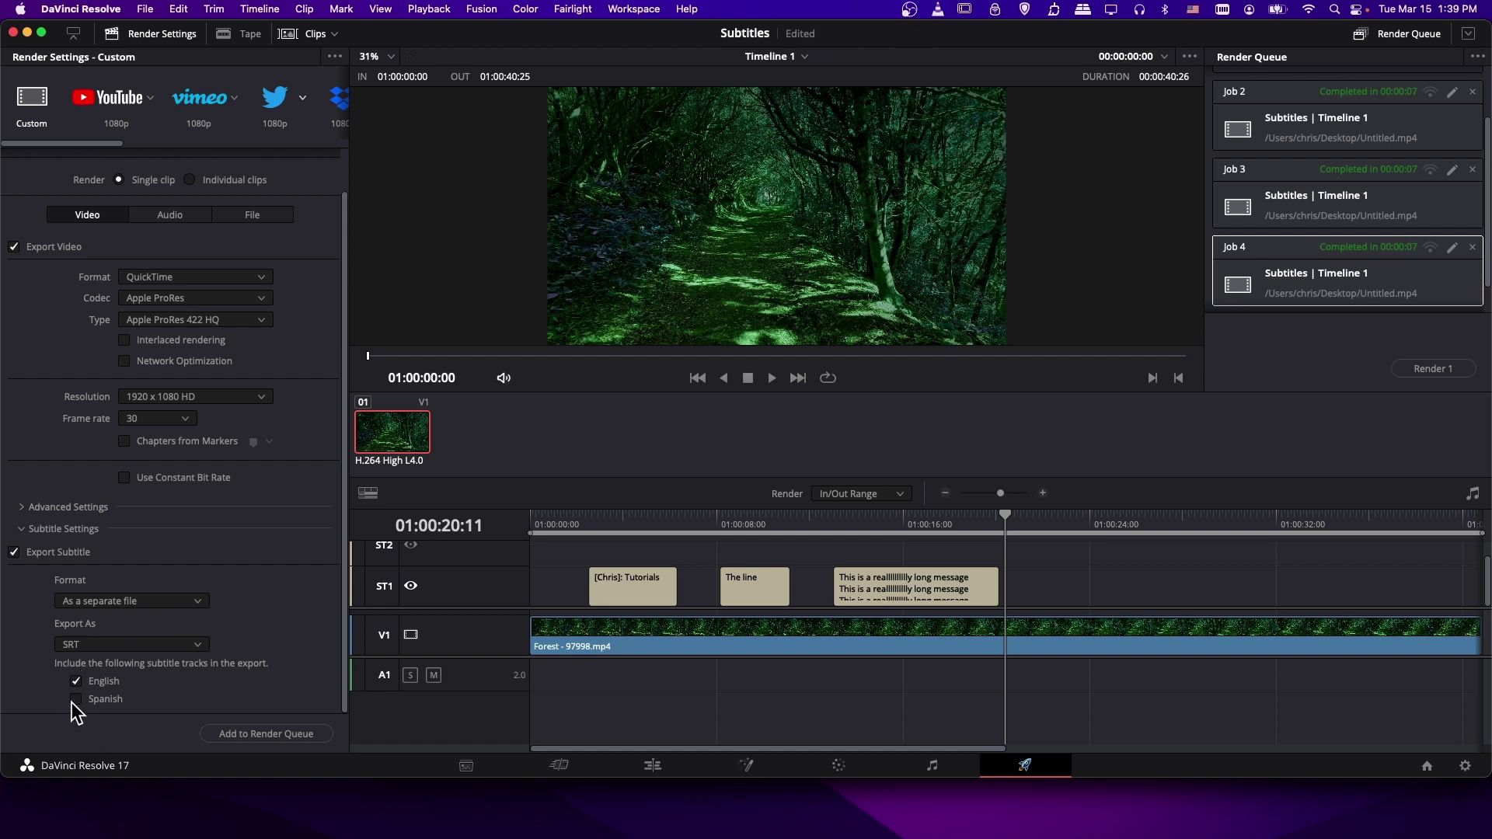
- Rename the output file to Video1
scroll(77, 700, "up", 3)
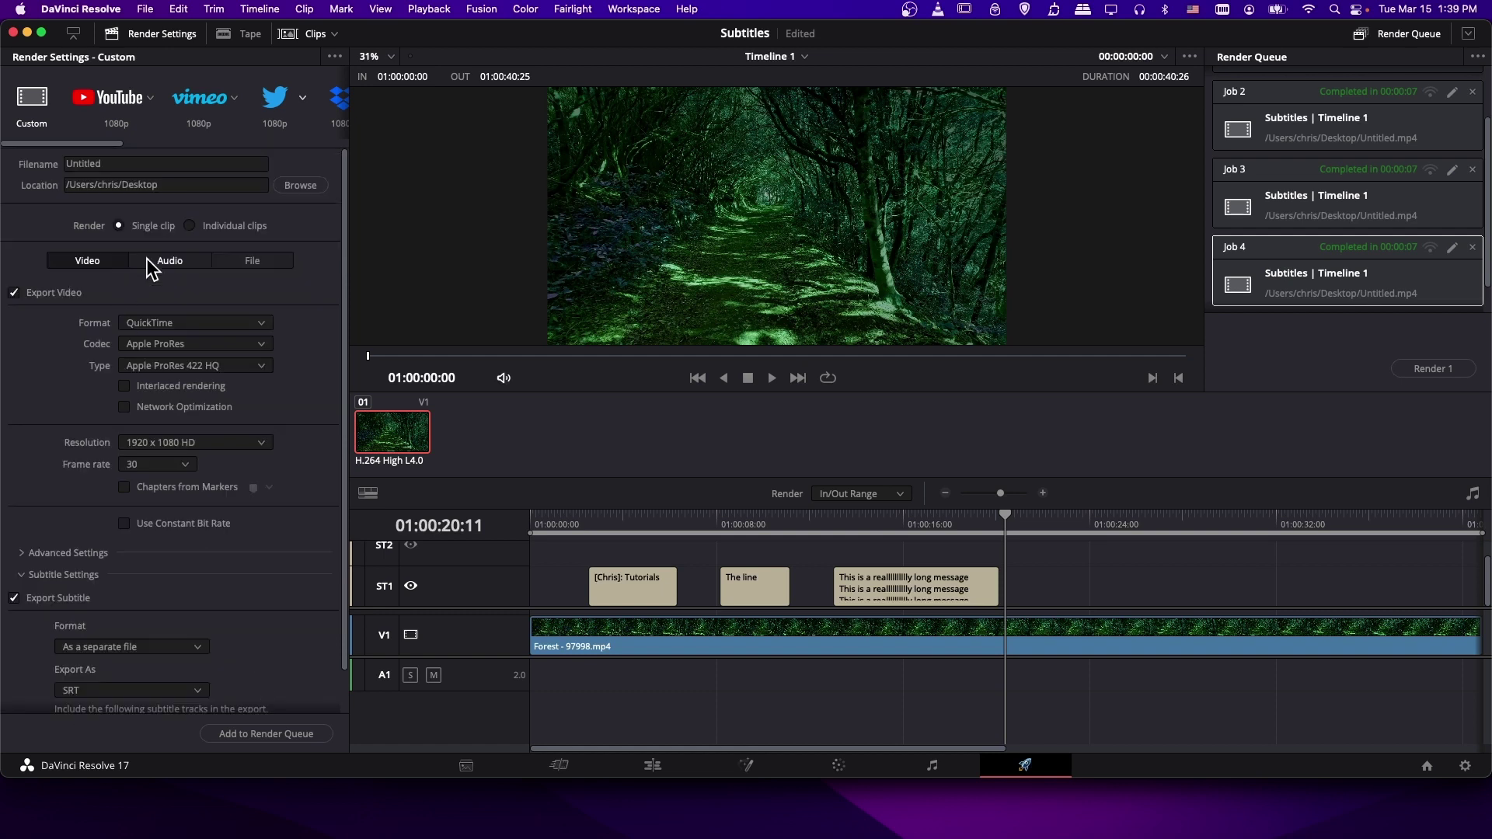
double_click(230, 164)
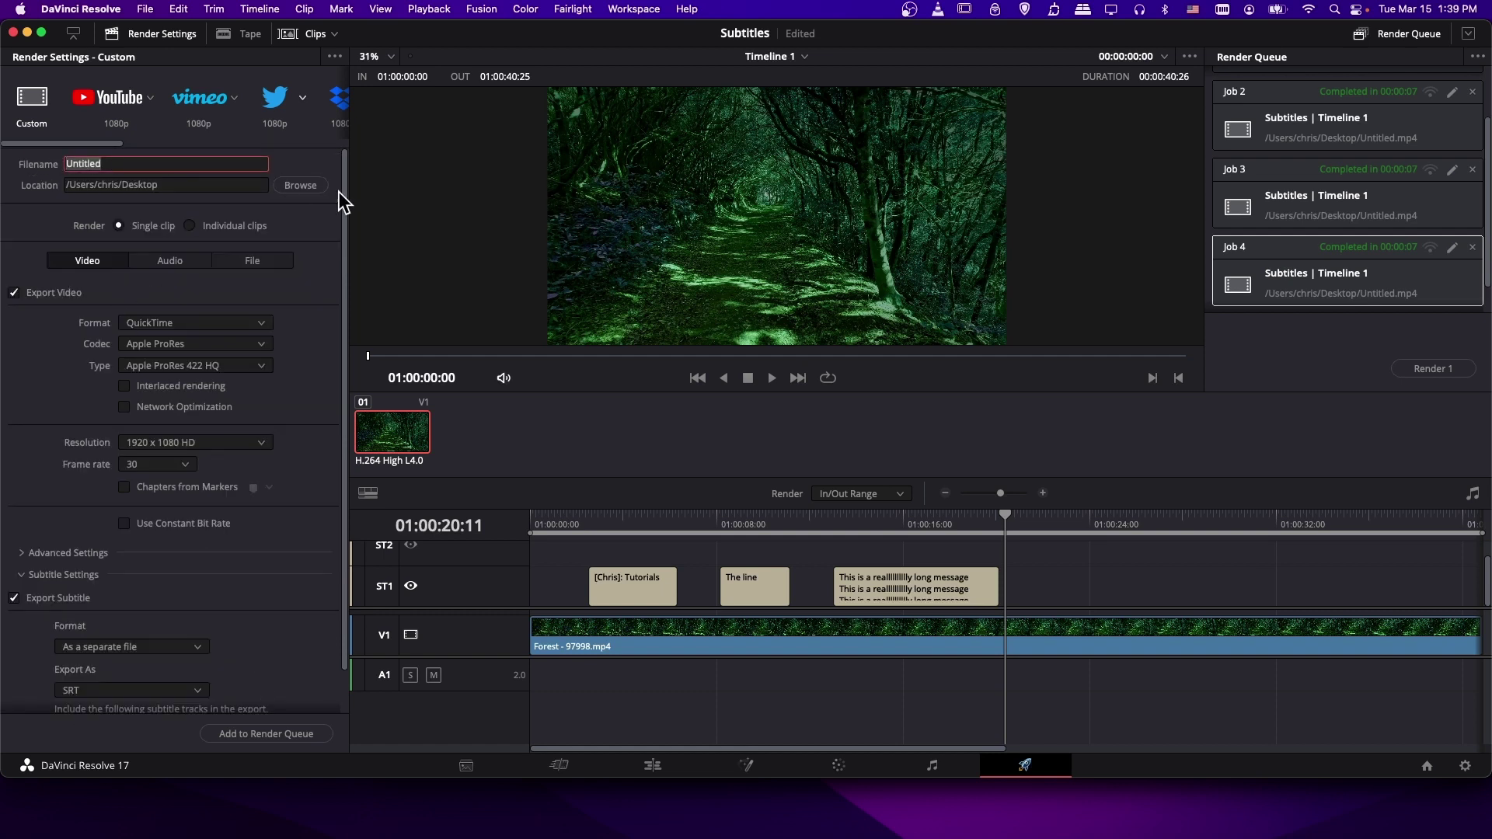
type("Video1")
- Add the Video1.mov job to the render queue and render it
scroll(339, 238, "down", 2)
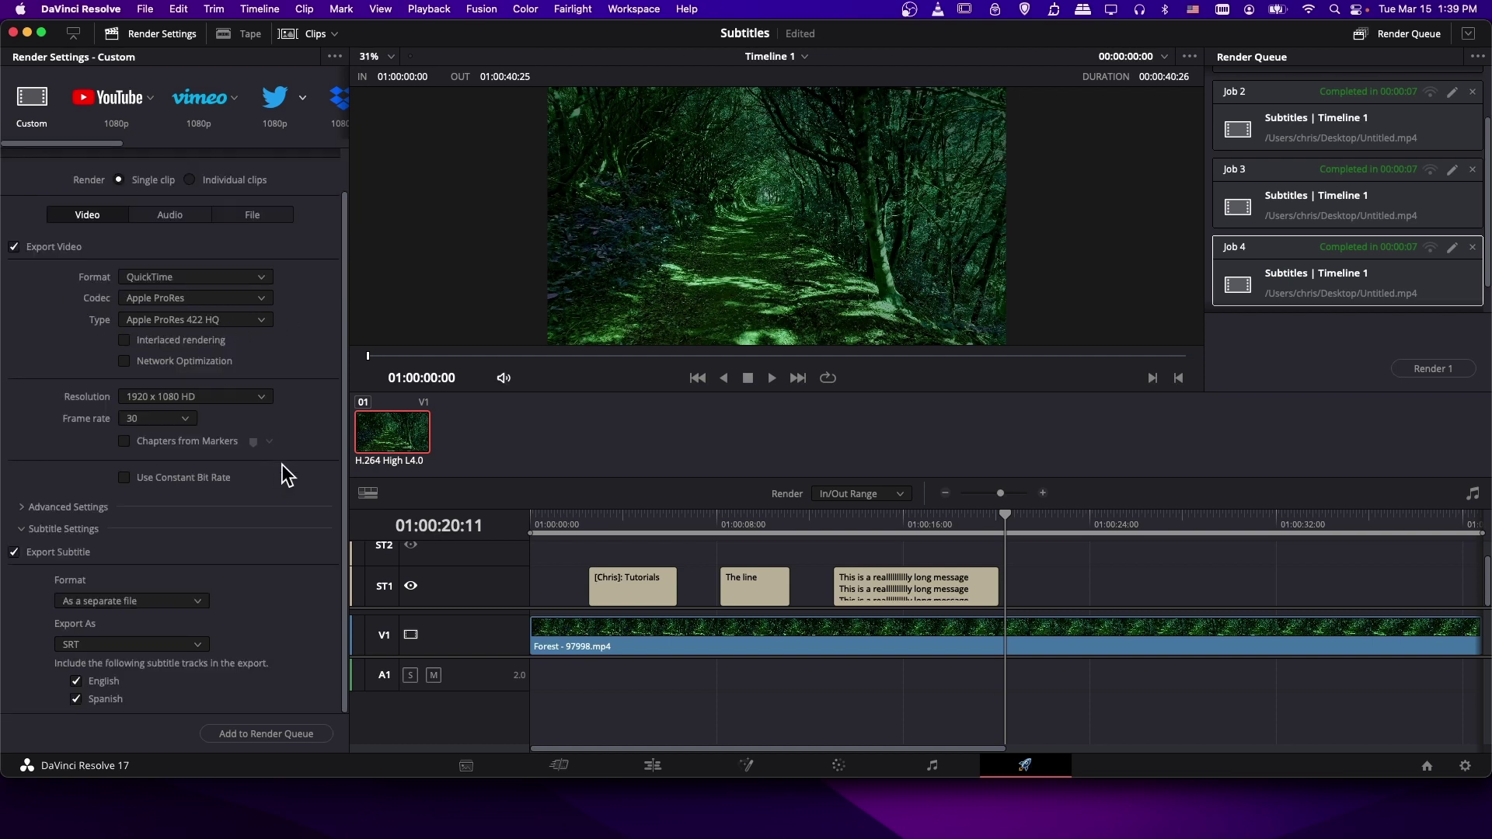
left_click(278, 735)
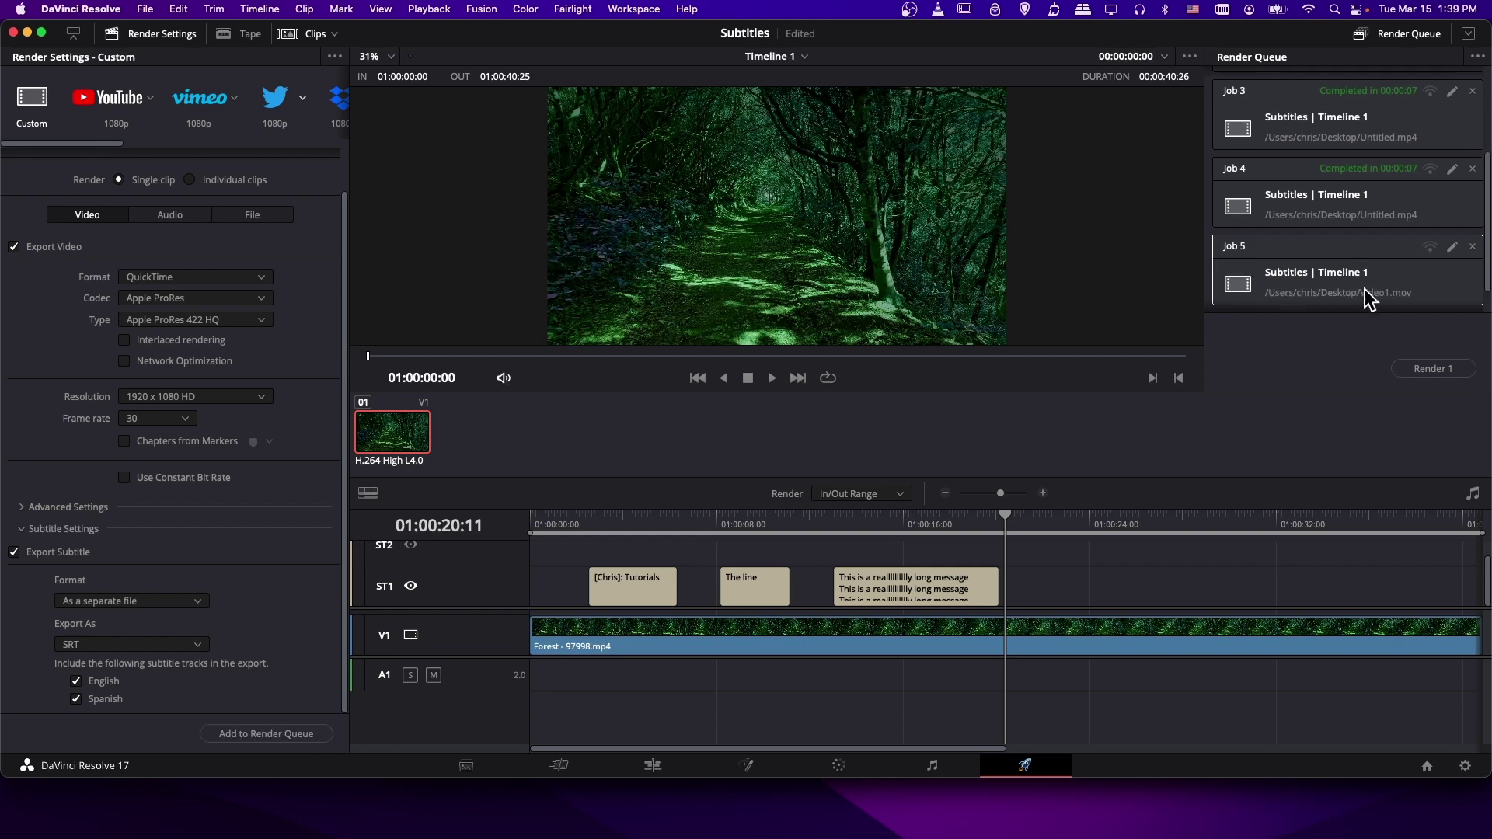
left_click(1432, 370)
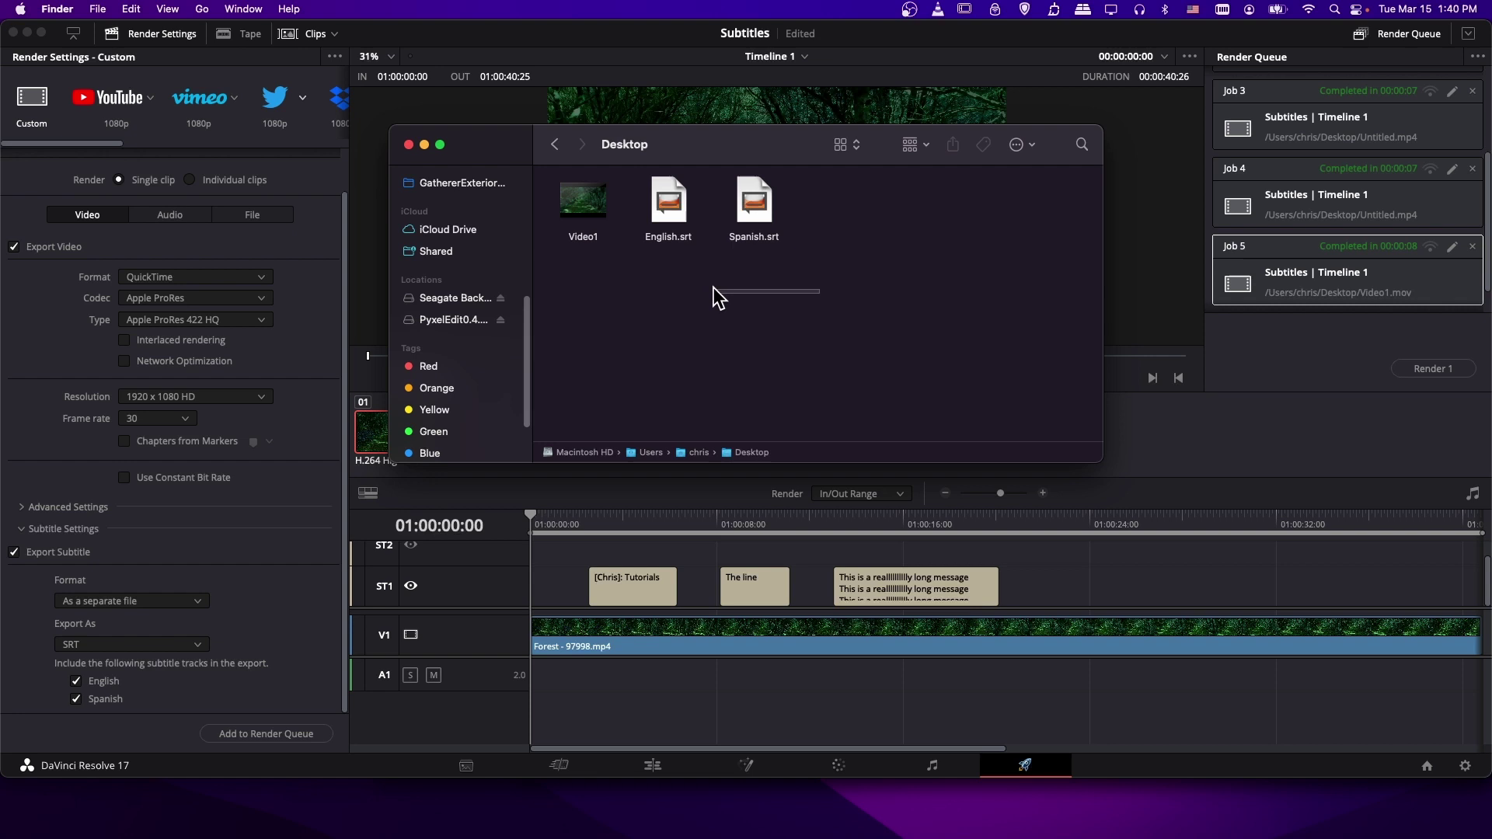
- Select the exported files on the Desktop, then review Resolve's subtitle format choices
mouse_move(681, 278)
left_mouse_down()
mouse_move(846, 279)
mouse_move(668, 196)
mouse_move(684, 279)
left_mouse_up()
left_click(61, 588)
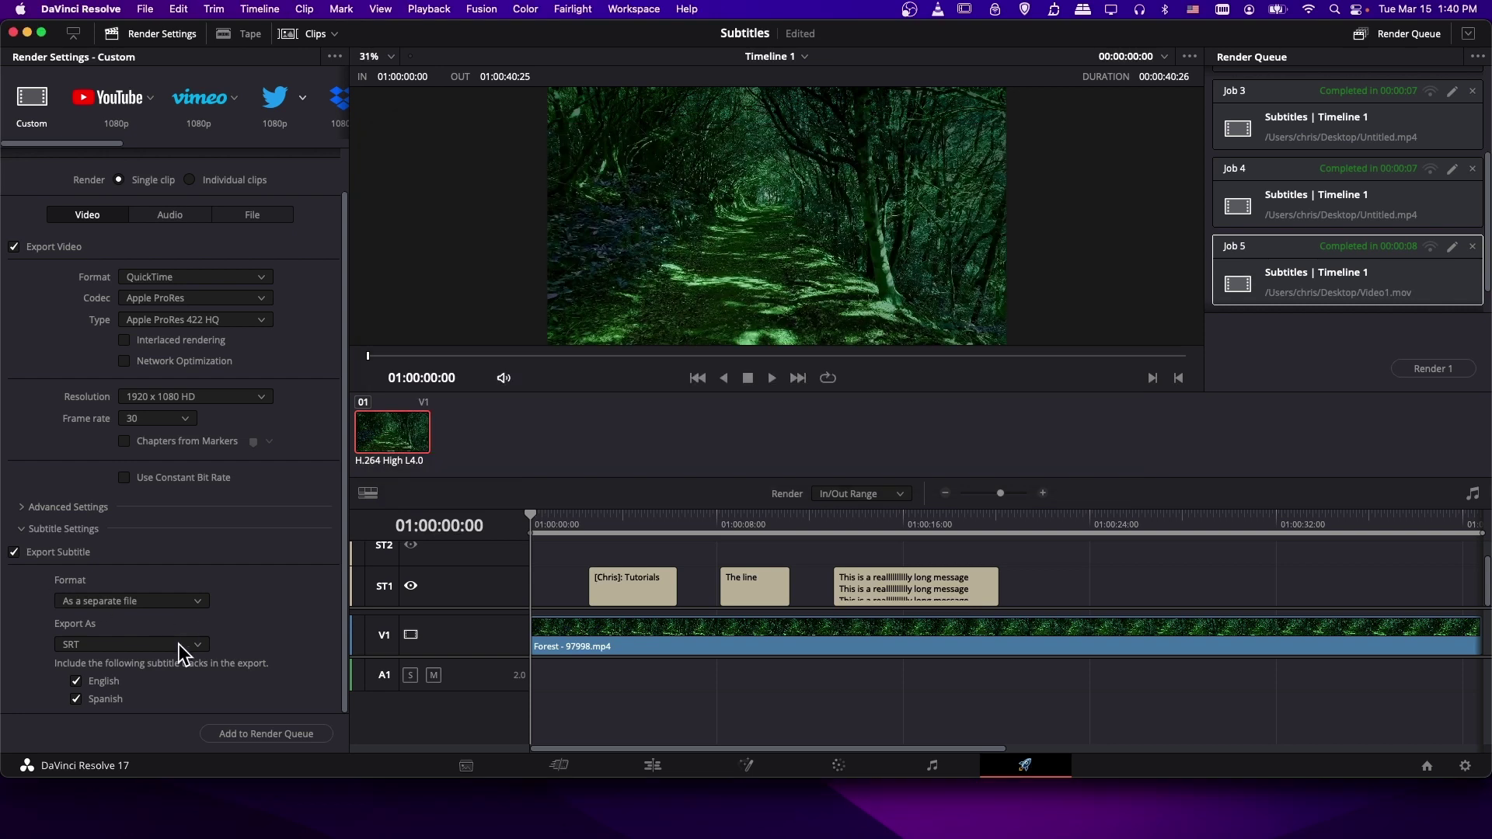
left_click(179, 645)
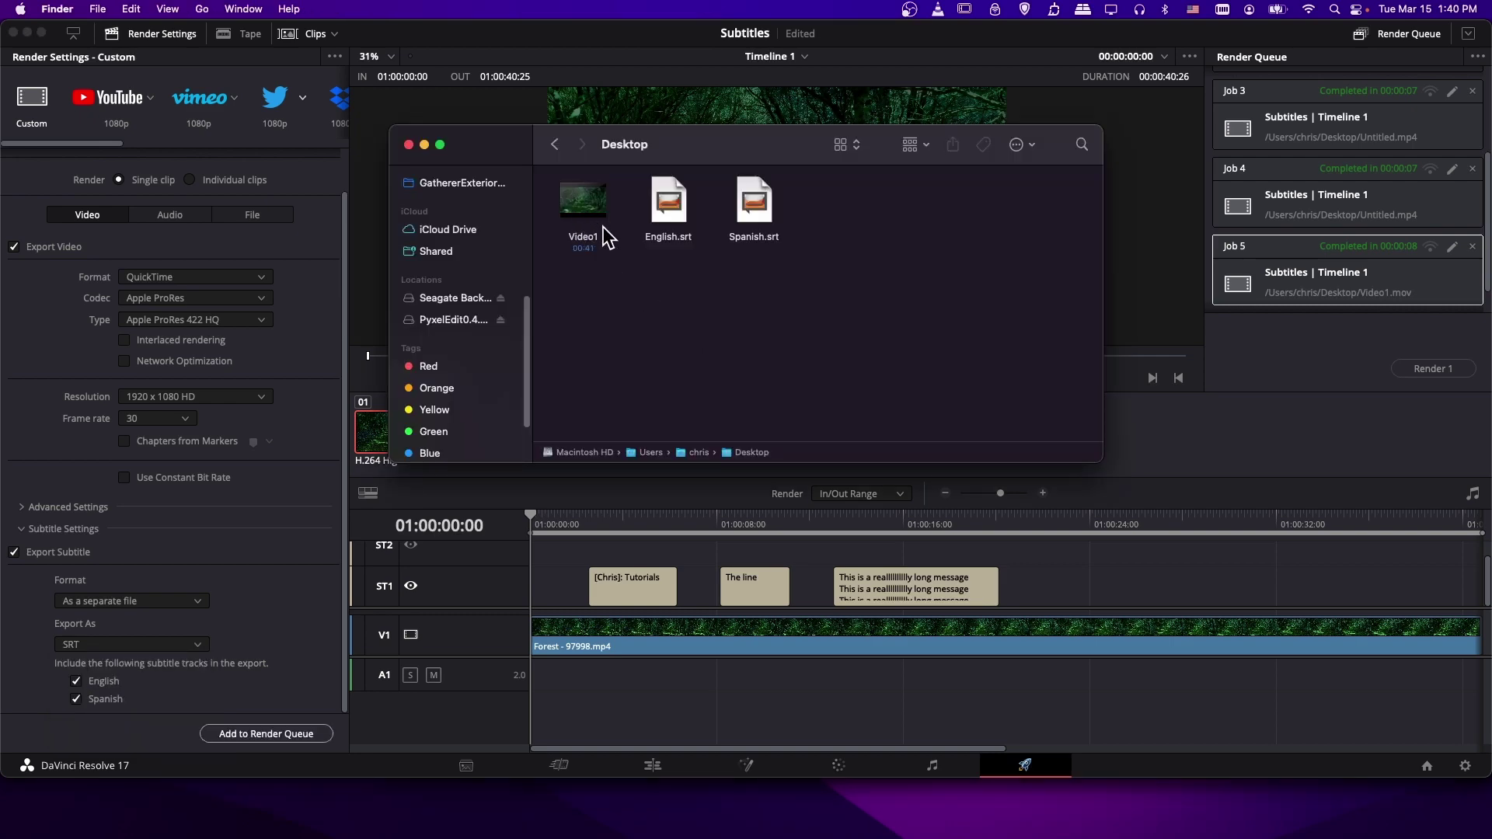
- Open Video1.mov from the Desktop with VLC via Open With
right_click(600, 208)
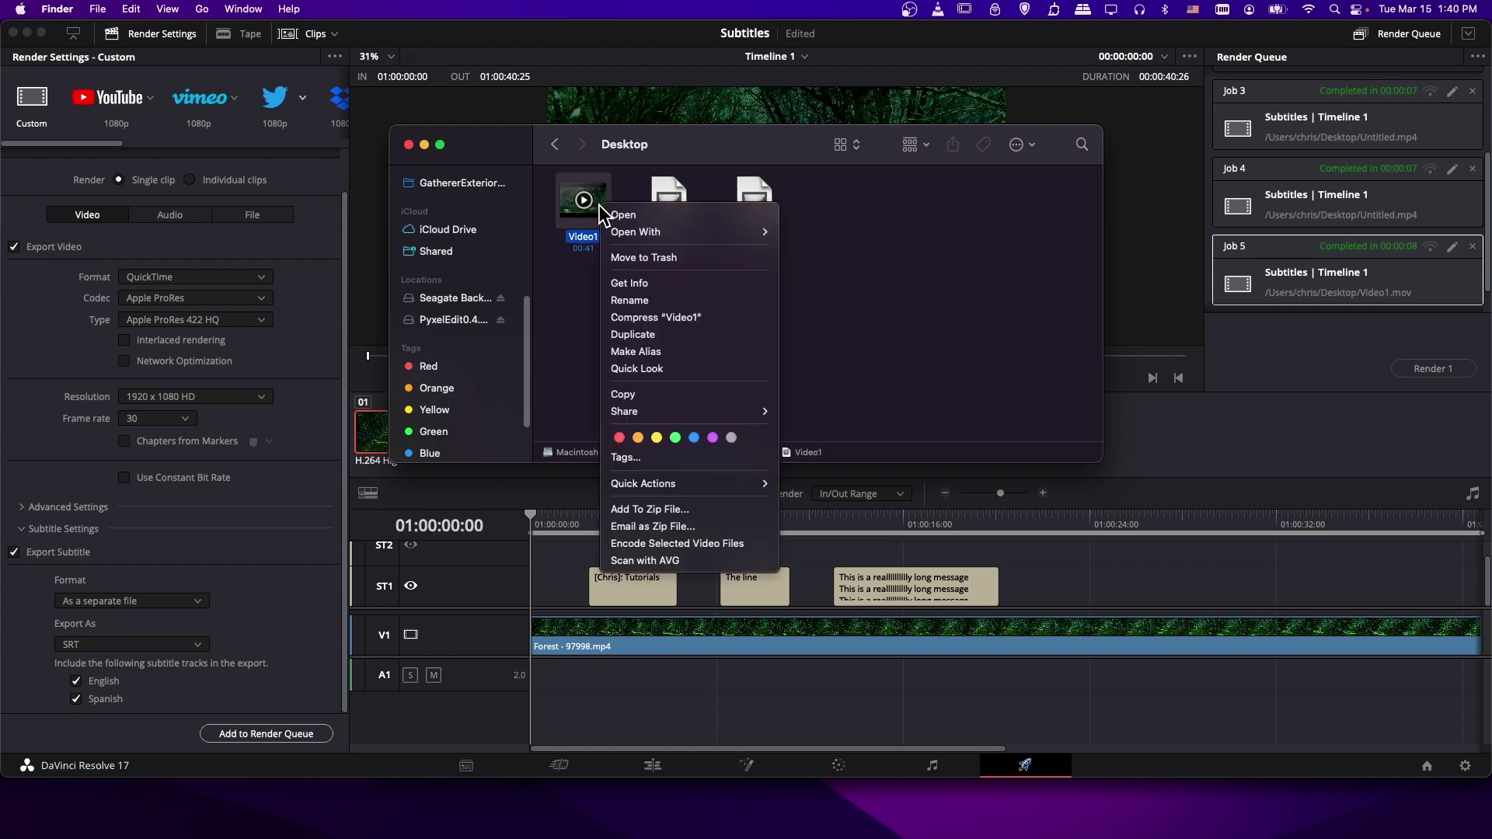
mouse_move(639, 232)
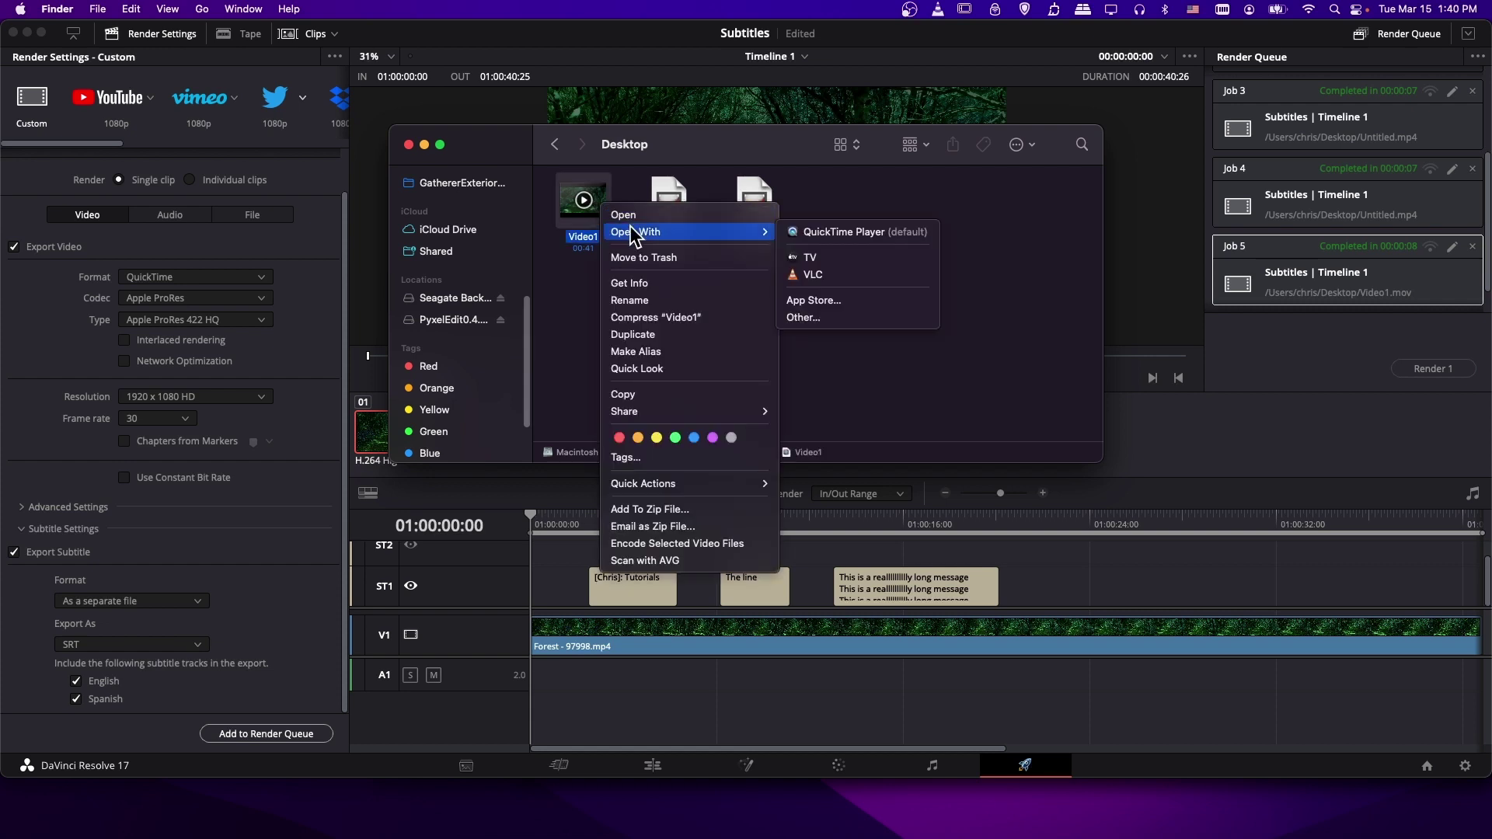
left_click(845, 276)
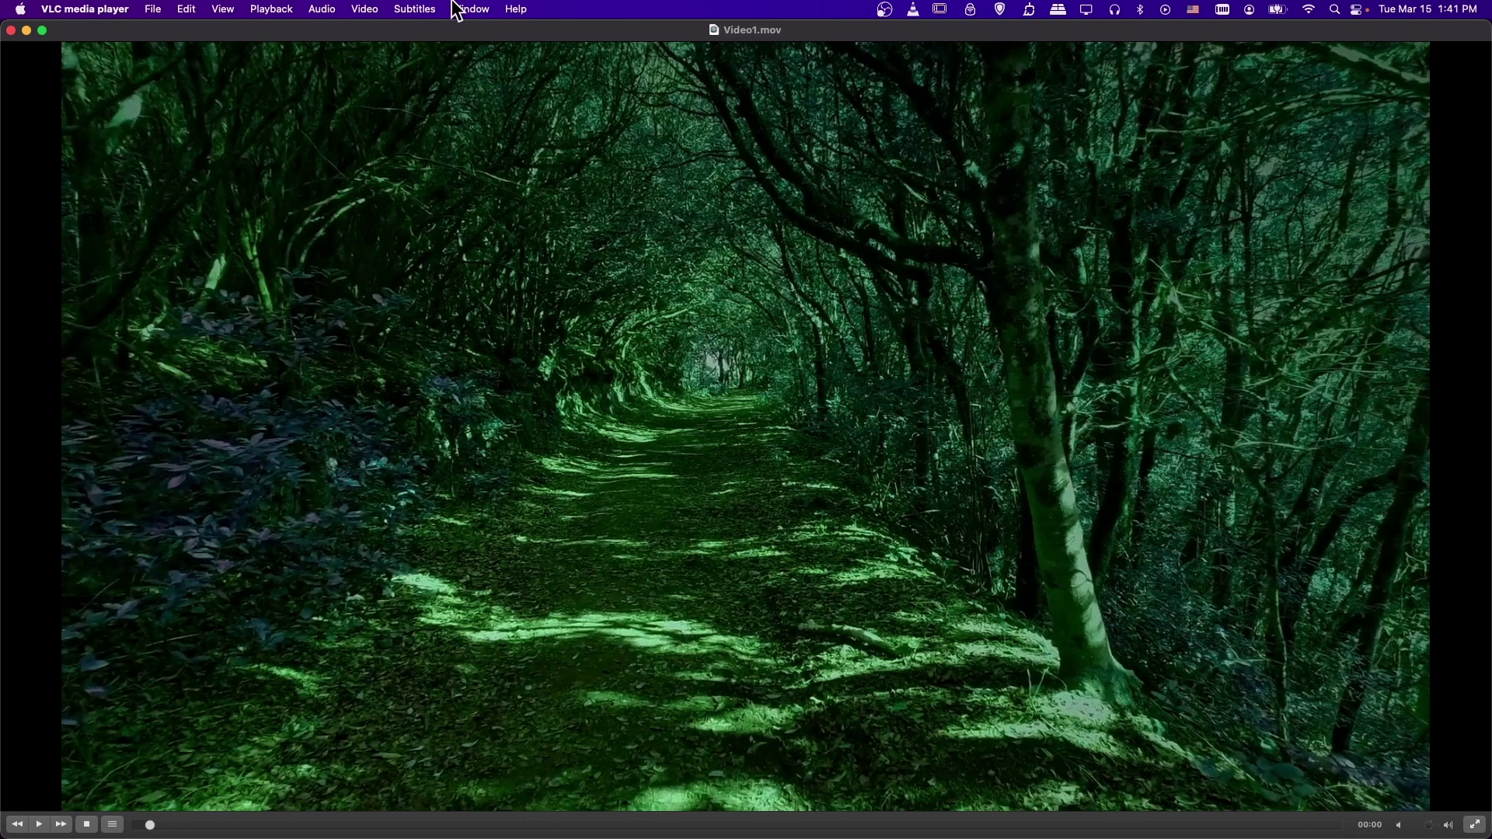
- Add an exported .srt from the Desktop to Video1.mov and confirm it appears as Track 1
left_click(419, 10)
left_click(428, 33)
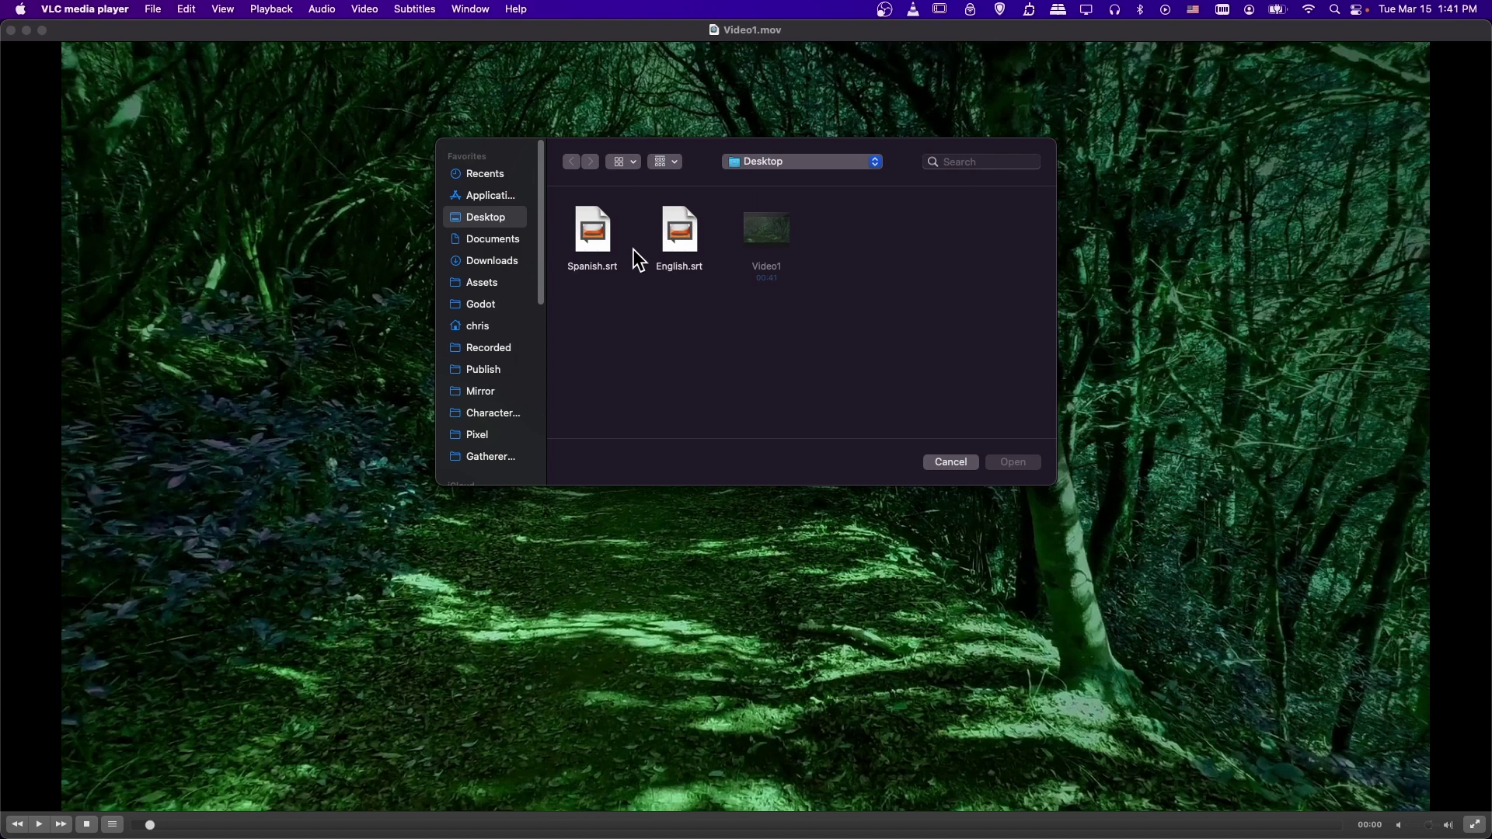
left_click(1019, 463)
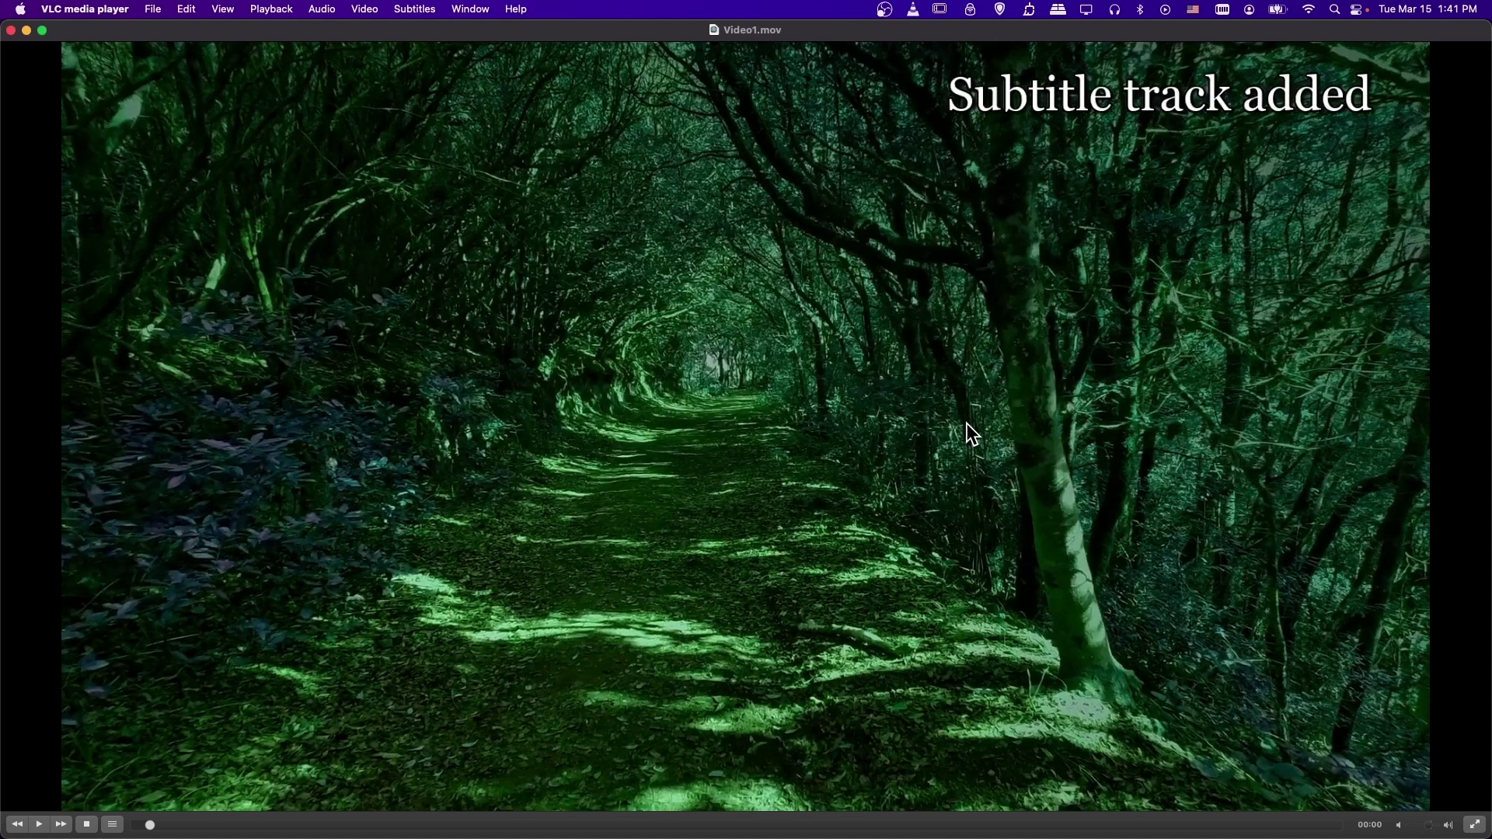
left_click(415, 10)
mouse_move(443, 50)
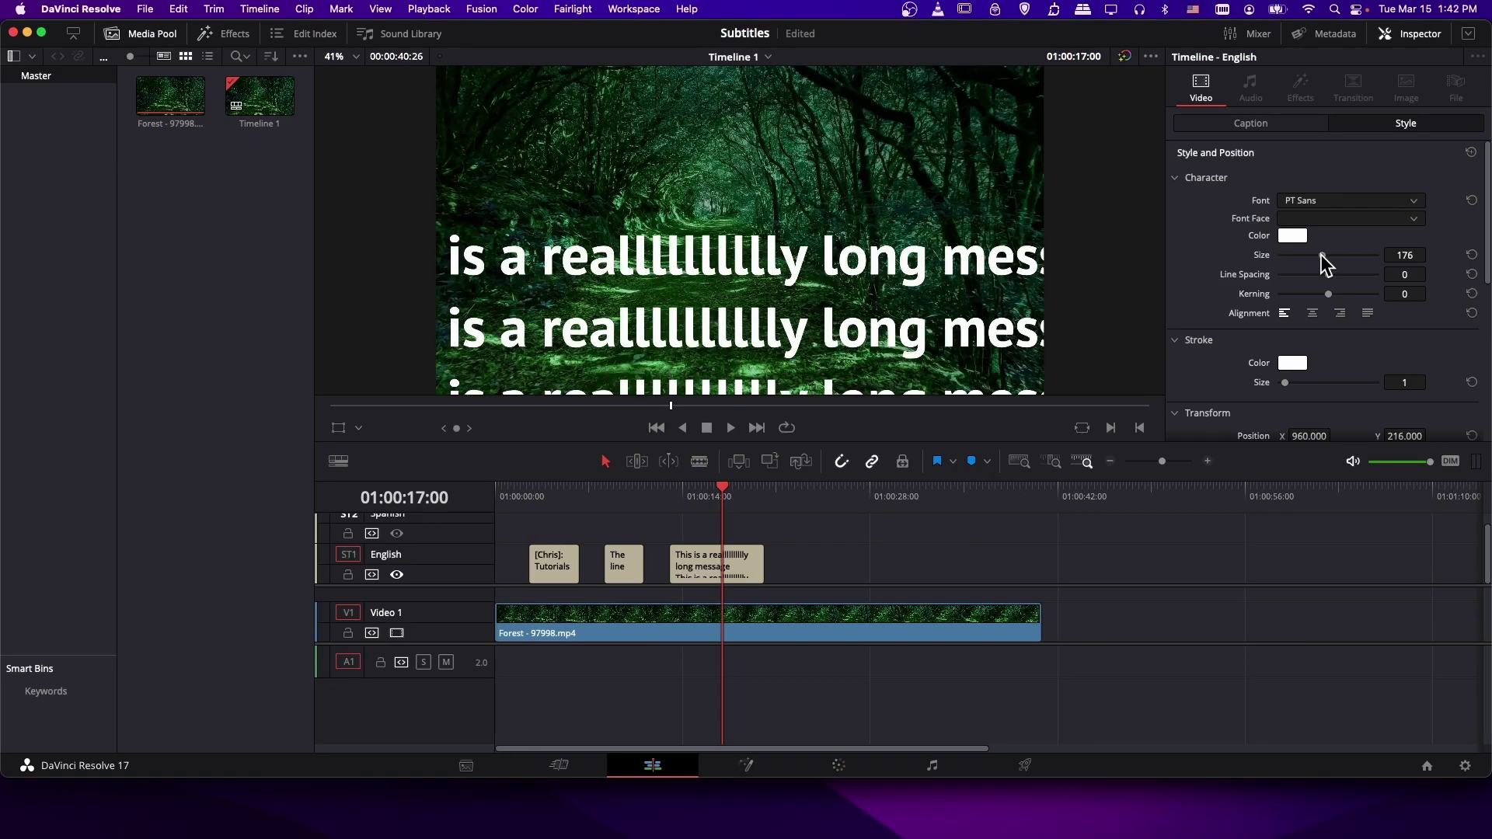
- Reduce English subtitle size to 119 and give it a pink stroke of size 3
left_click_drag(1322, 255, 1297, 289)
scroll(1309, 299, "down", 3)
left_click(1293, 270)
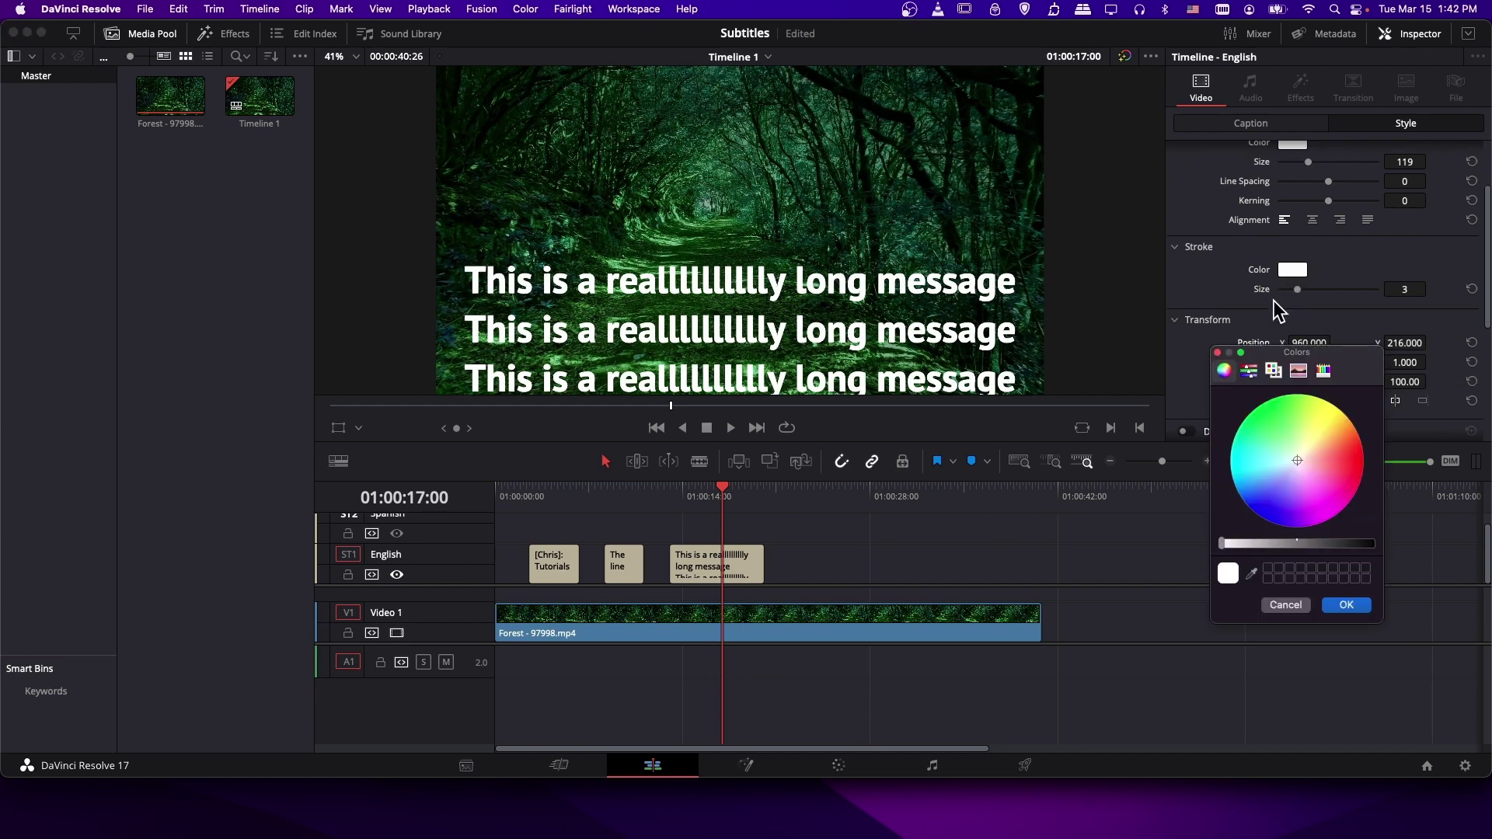
left_click(1330, 467)
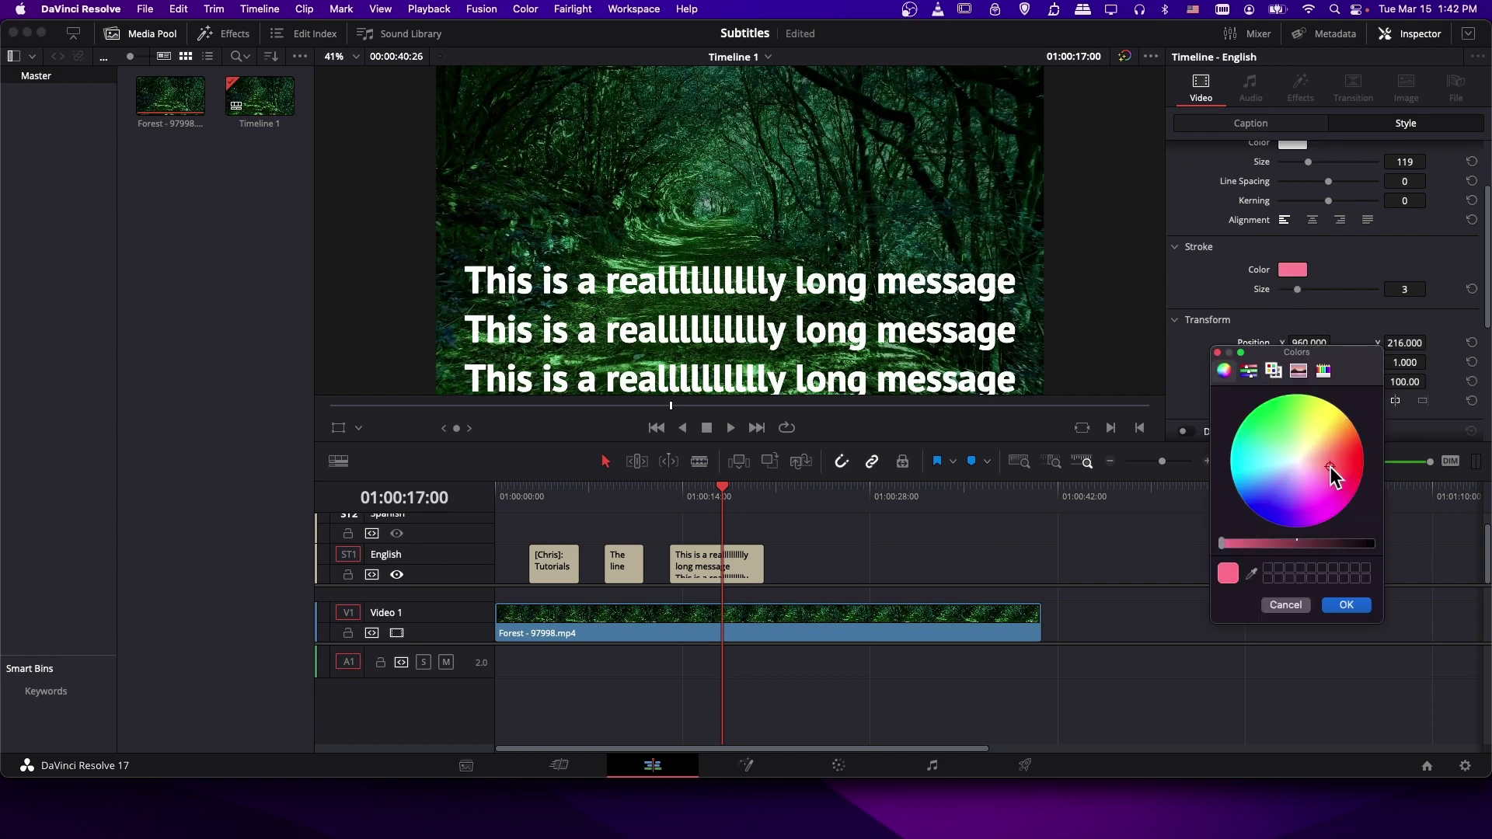
left_click(1166, 343)
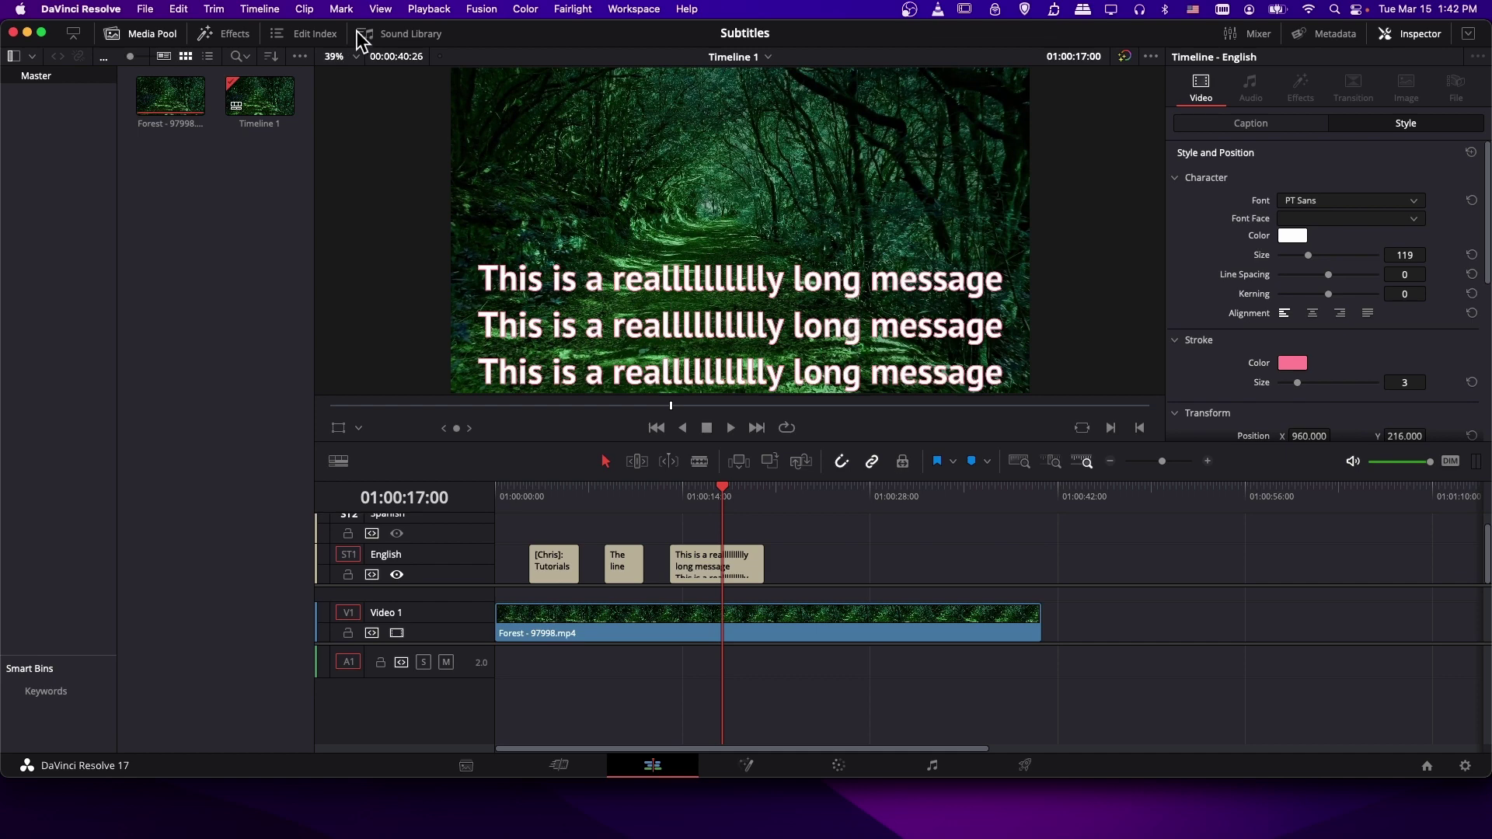
- Set subtitles to Burn into video, queue the job replacing Video1.mov, and render it
left_click(915, 559)
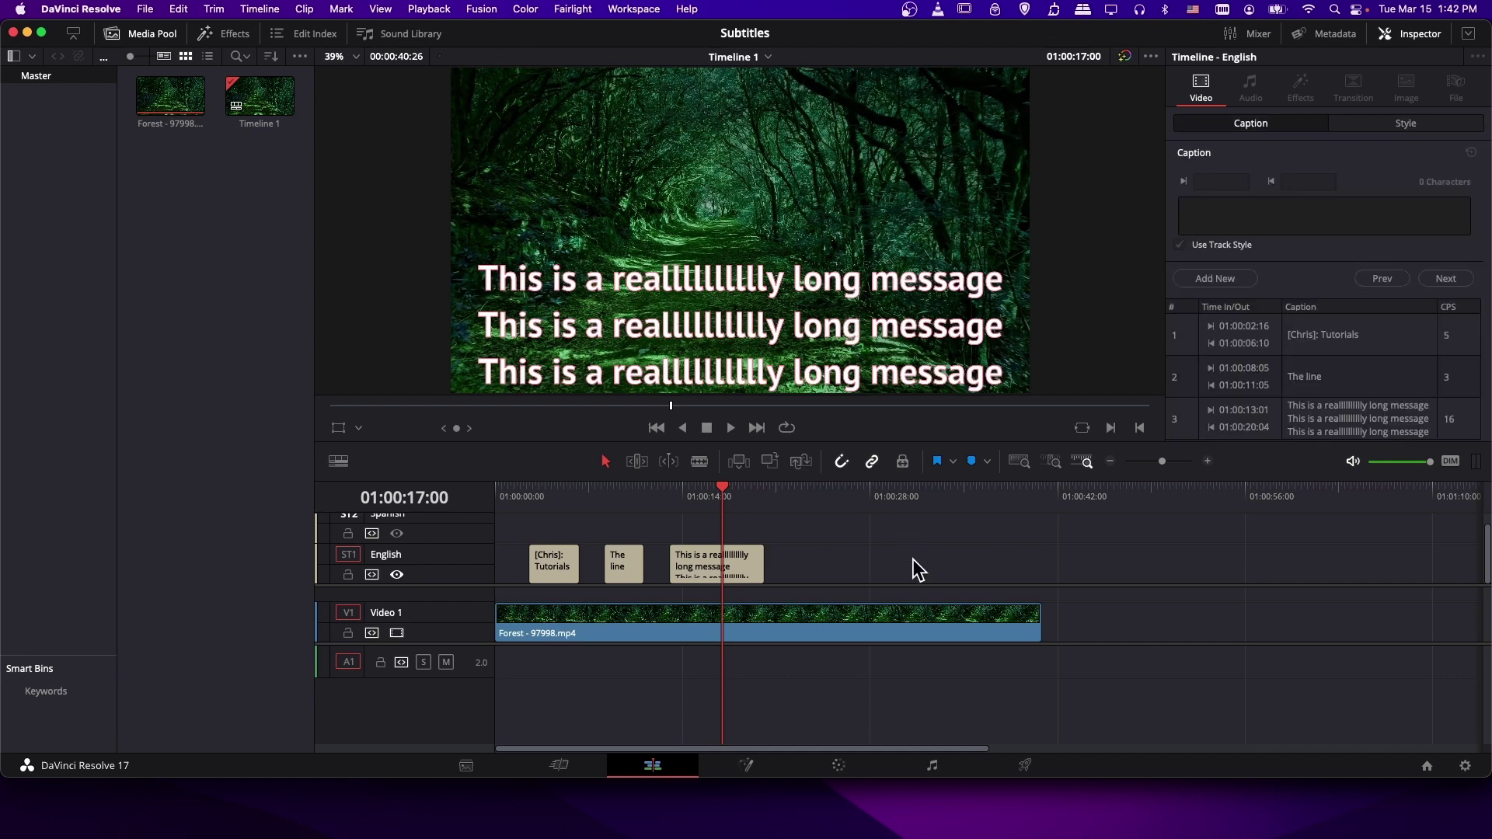
left_click(1025, 766)
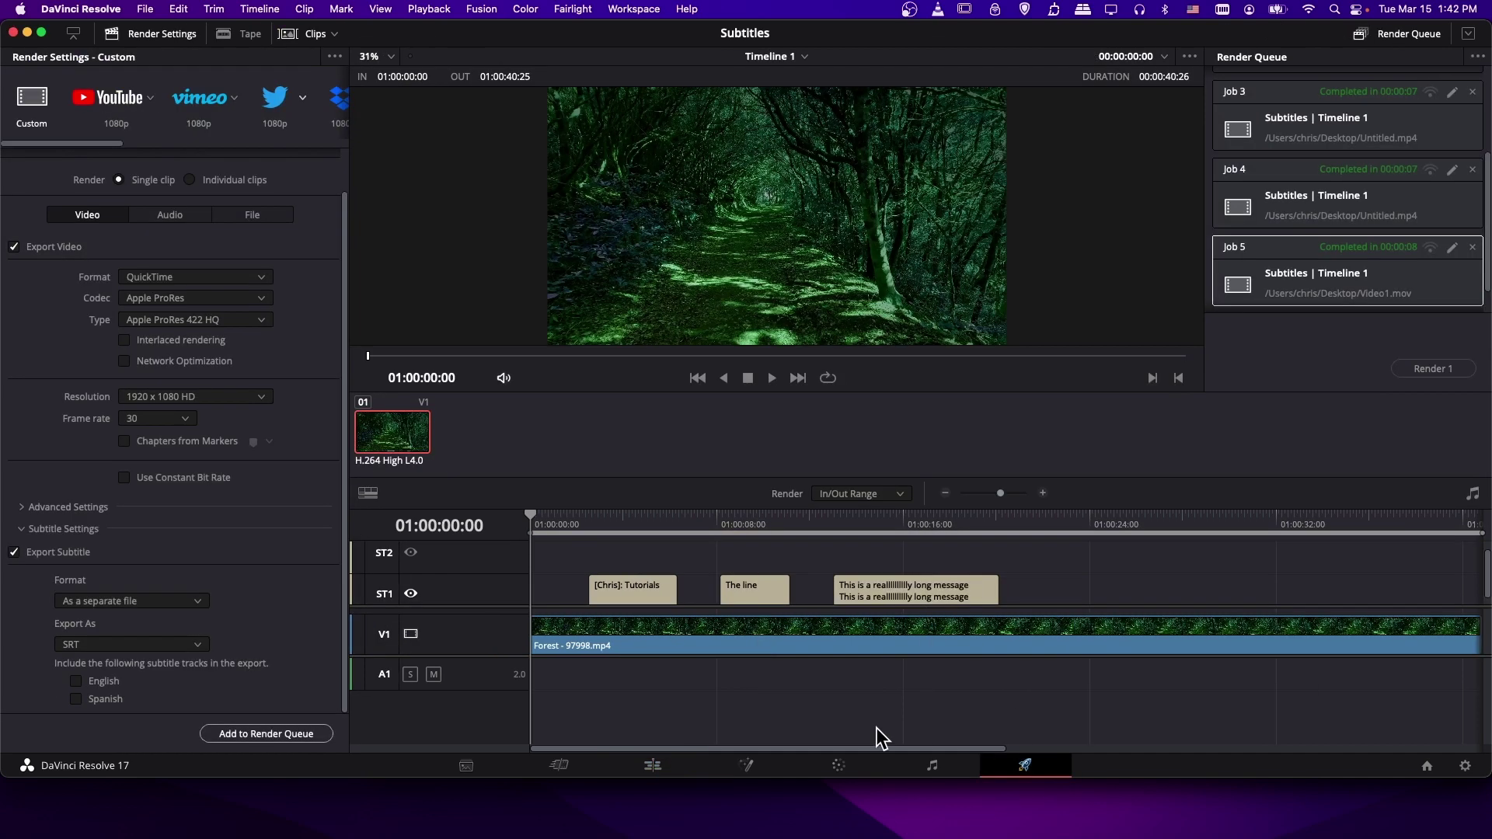
left_click(137, 603)
left_click(145, 644)
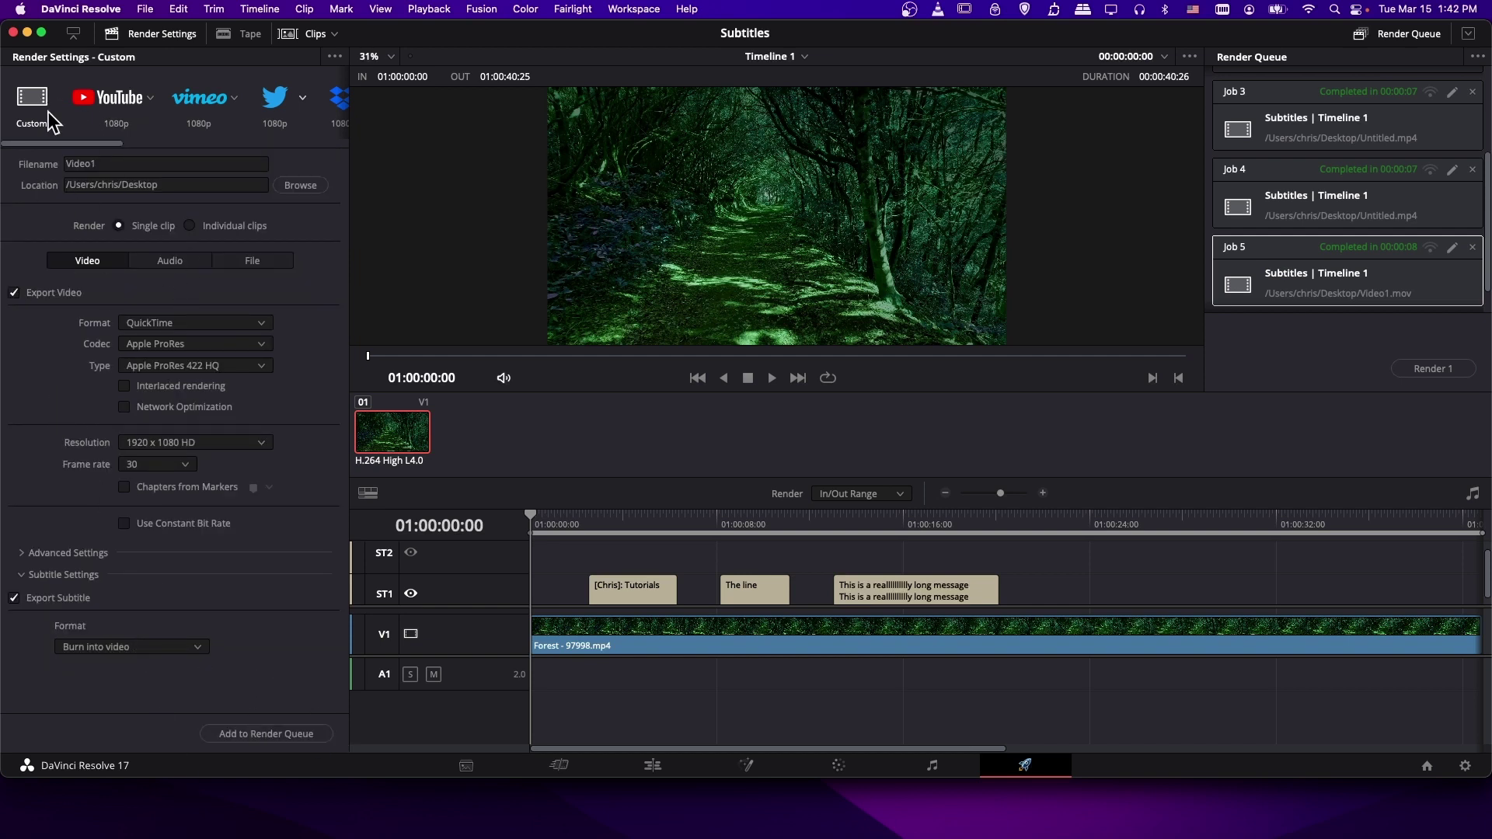
left_click(258, 734)
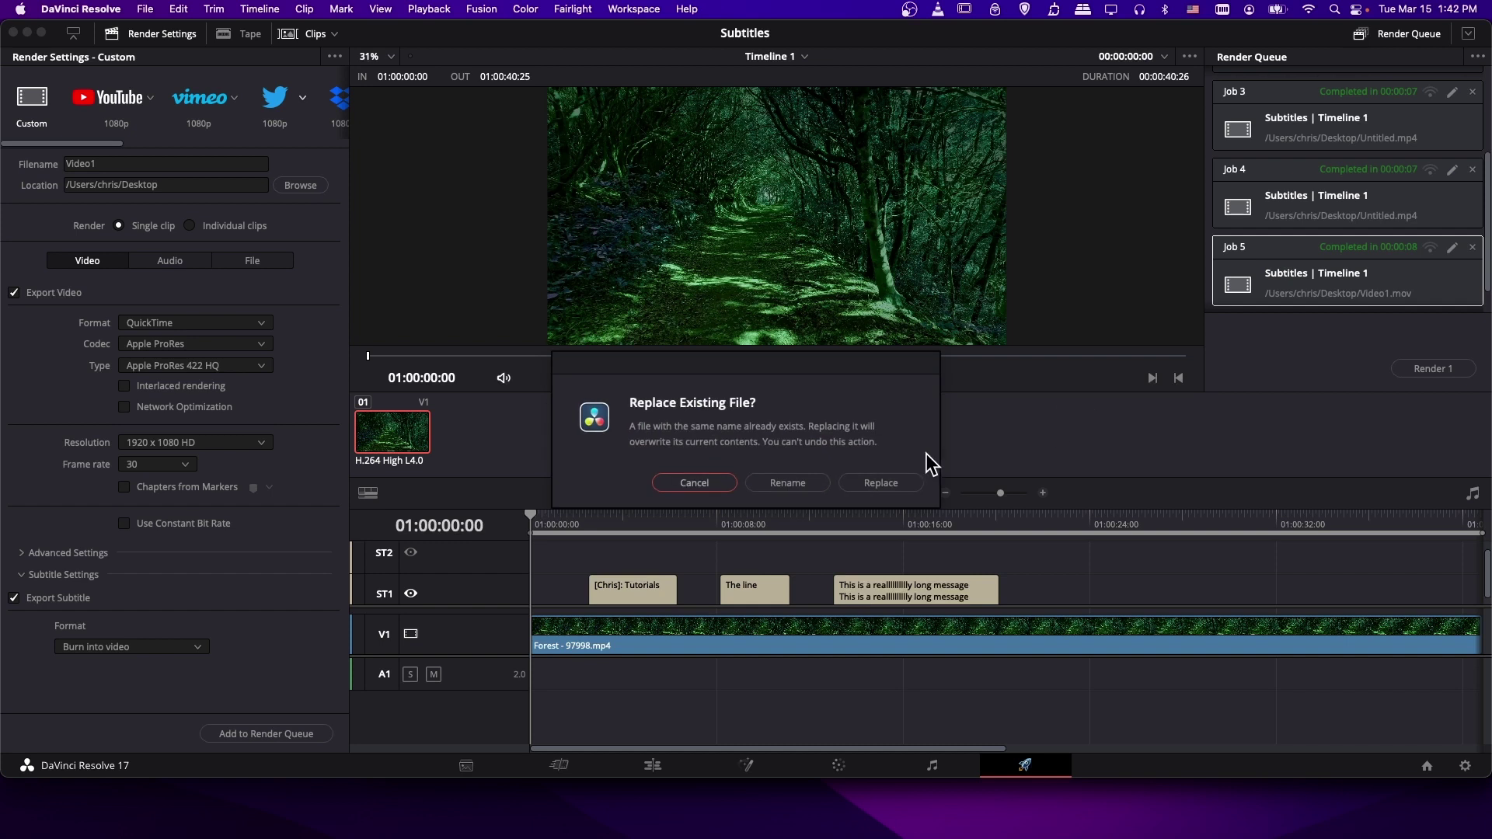
left_click(892, 487)
left_click(1433, 368)
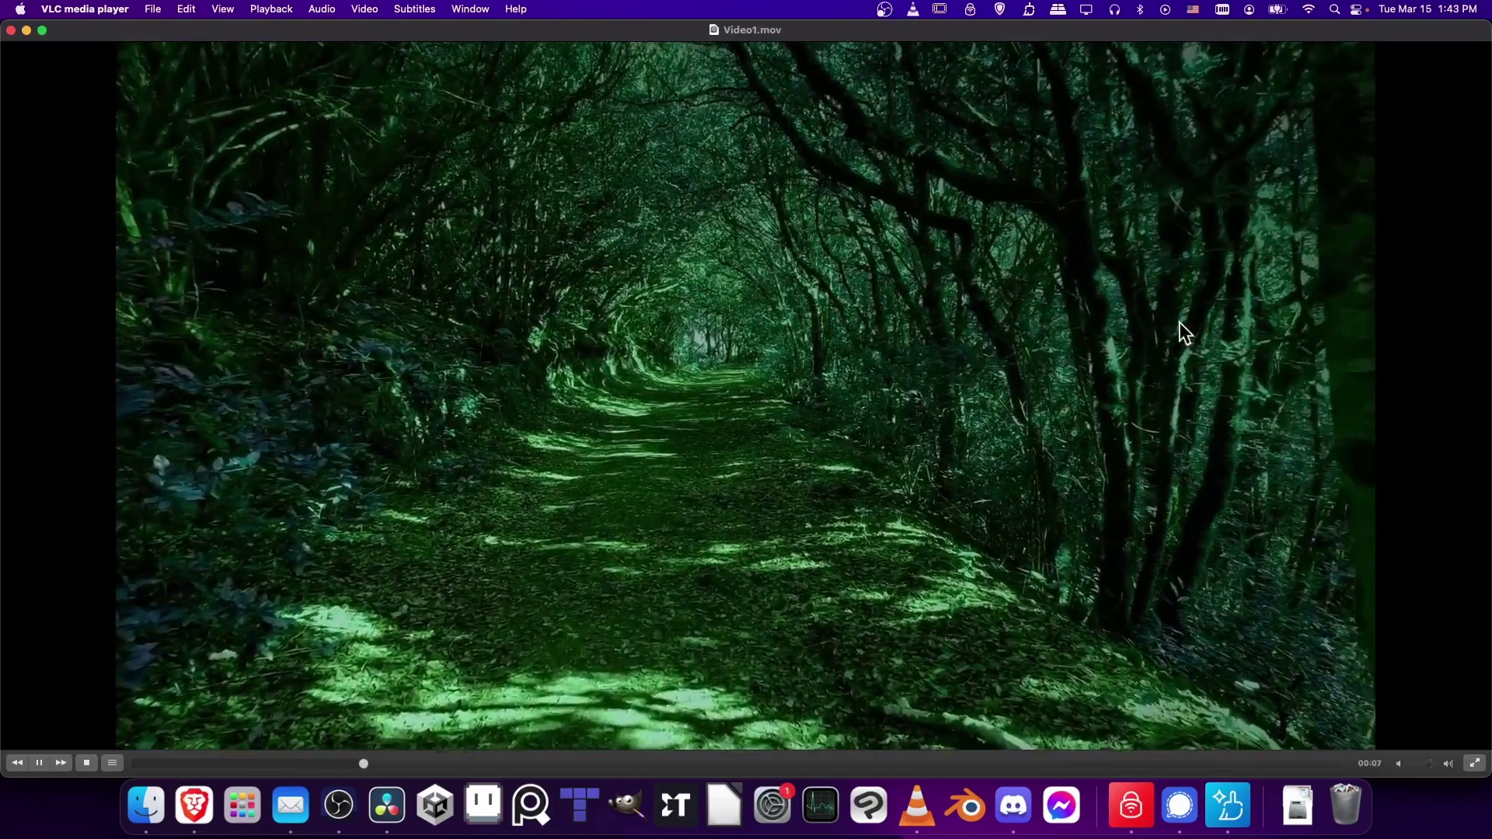
- Check VLC's Subtitles menu on the burned-in video, then leave VLC for Resolve
left_click(428, 10)
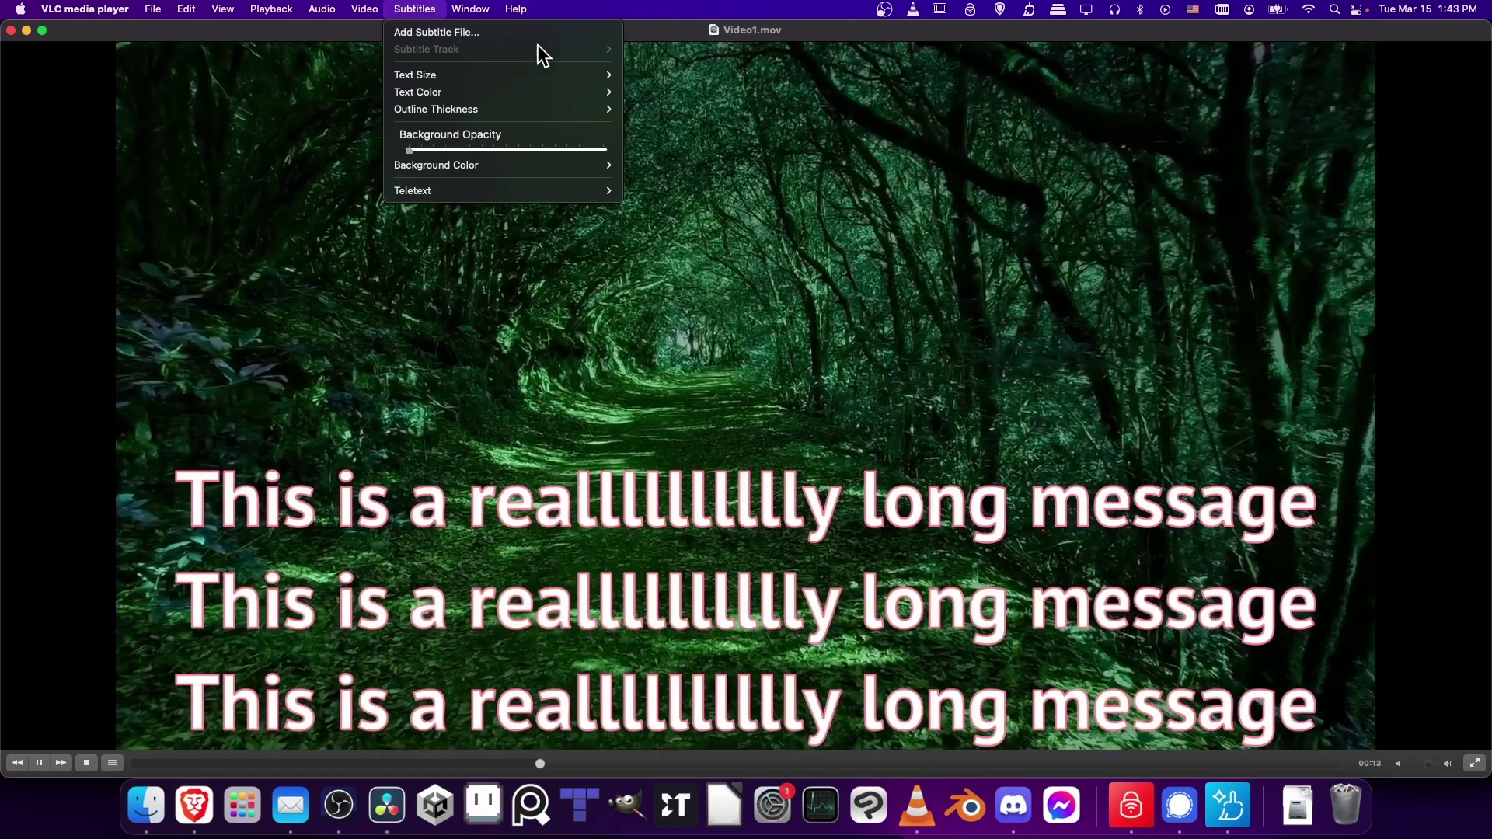
left_click(972, 305)
key("super+h")
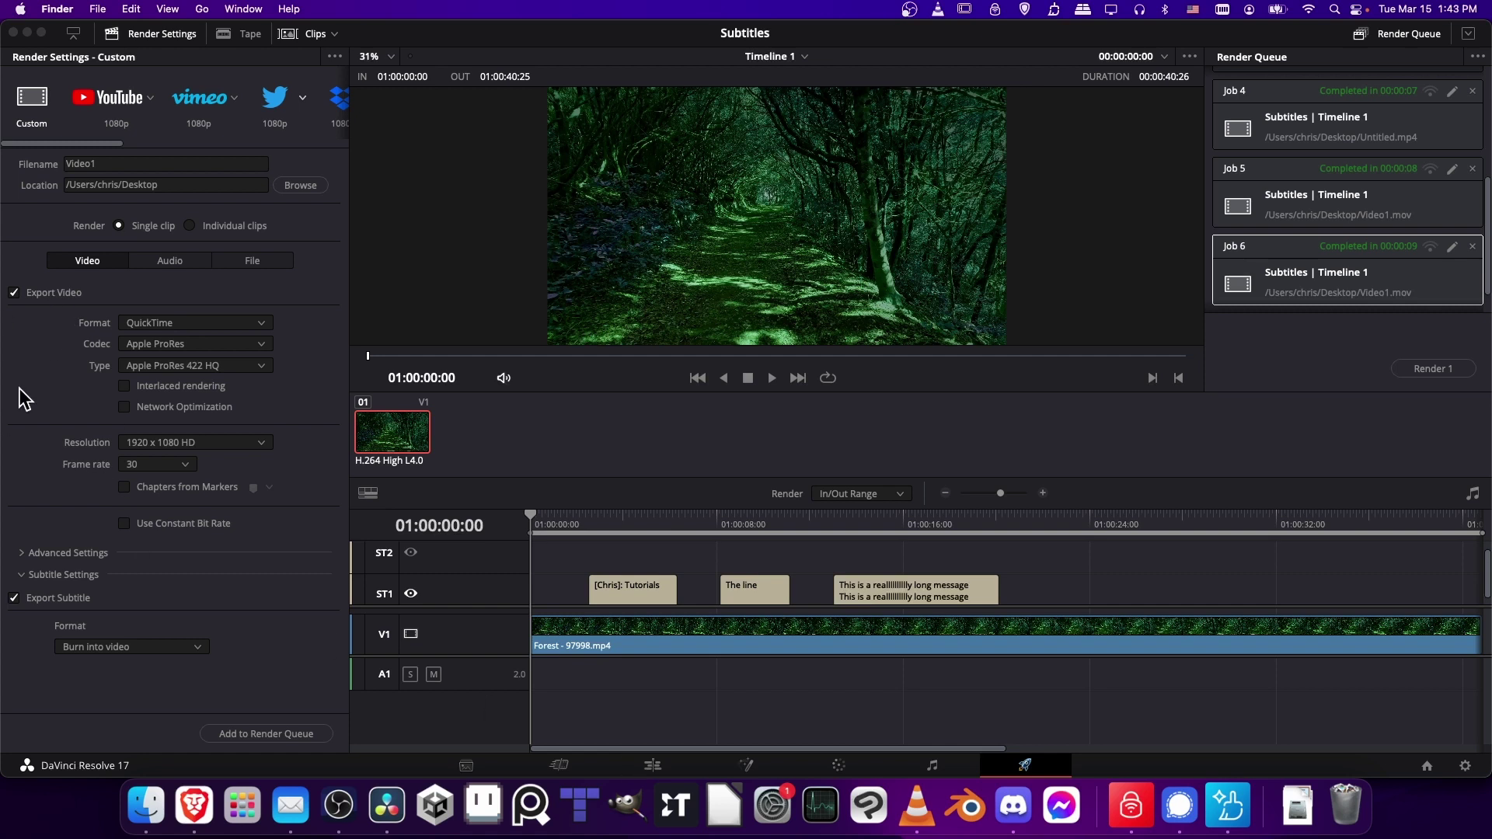
- Turn off video export, then on the Edit page move the playhead to 01:00:20:04
left_click(14, 293)
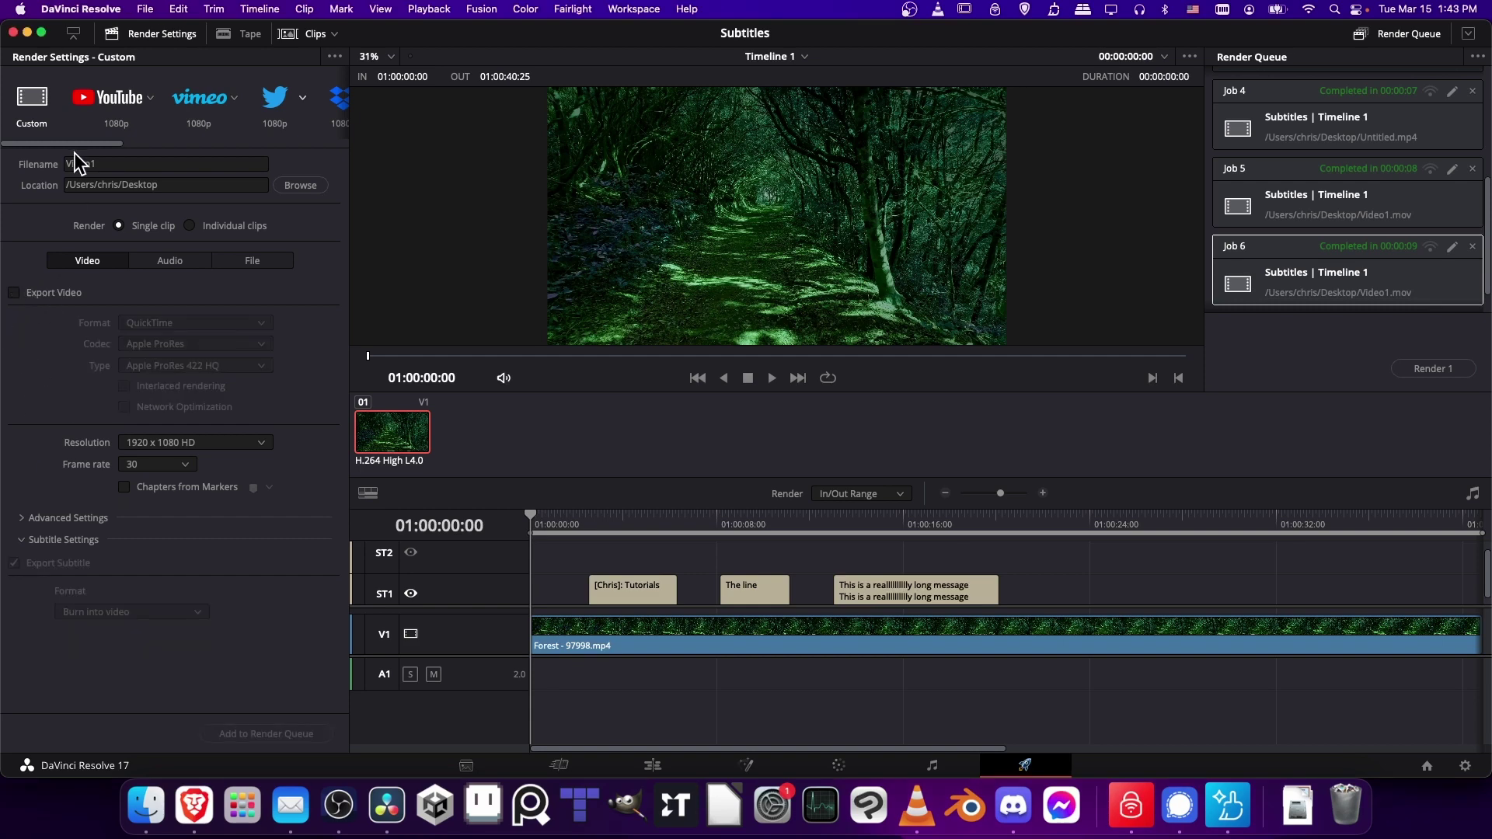
left_click(653, 765)
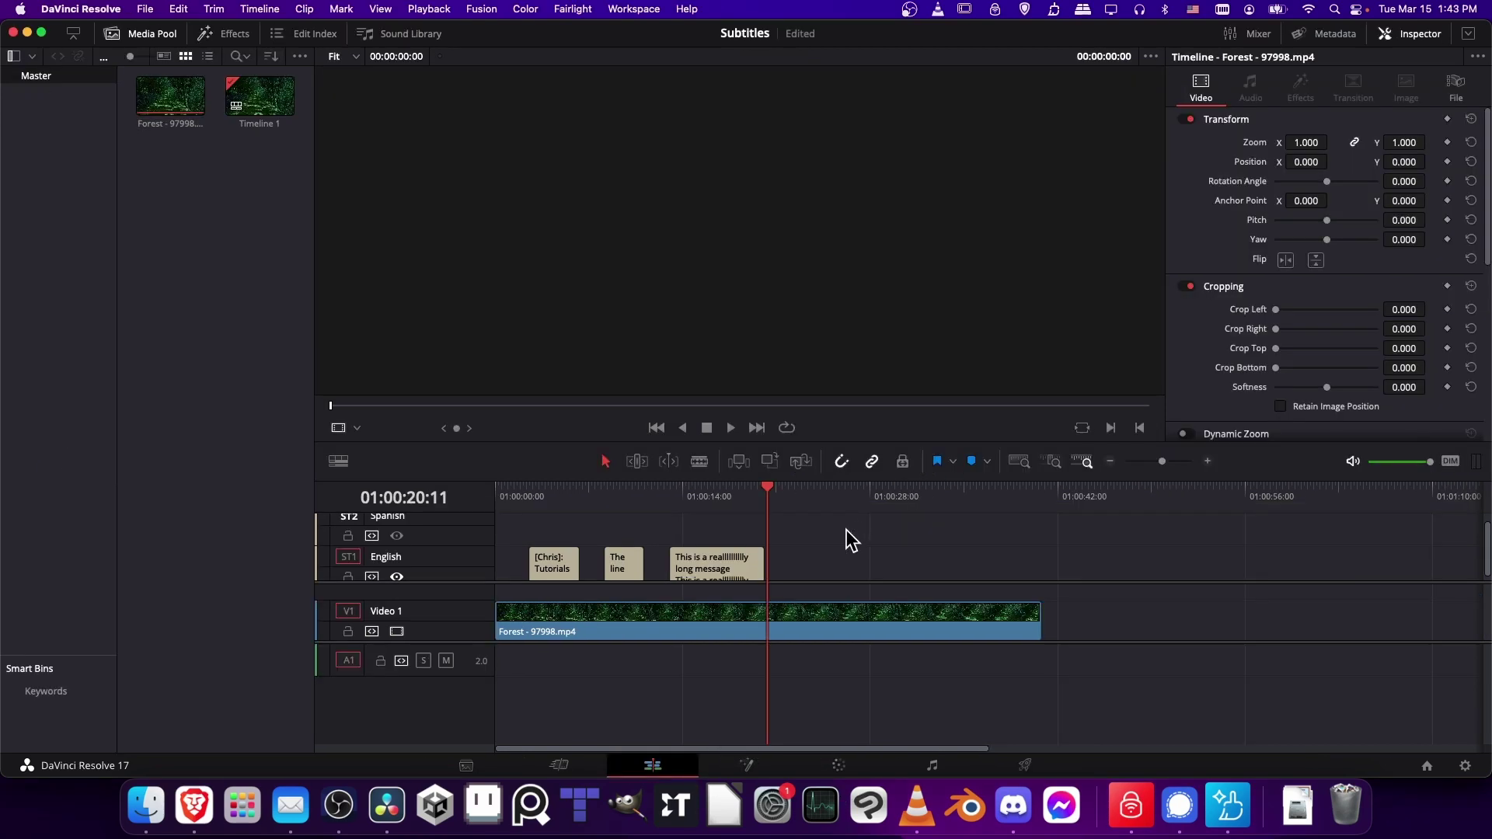
left_click(764, 491)
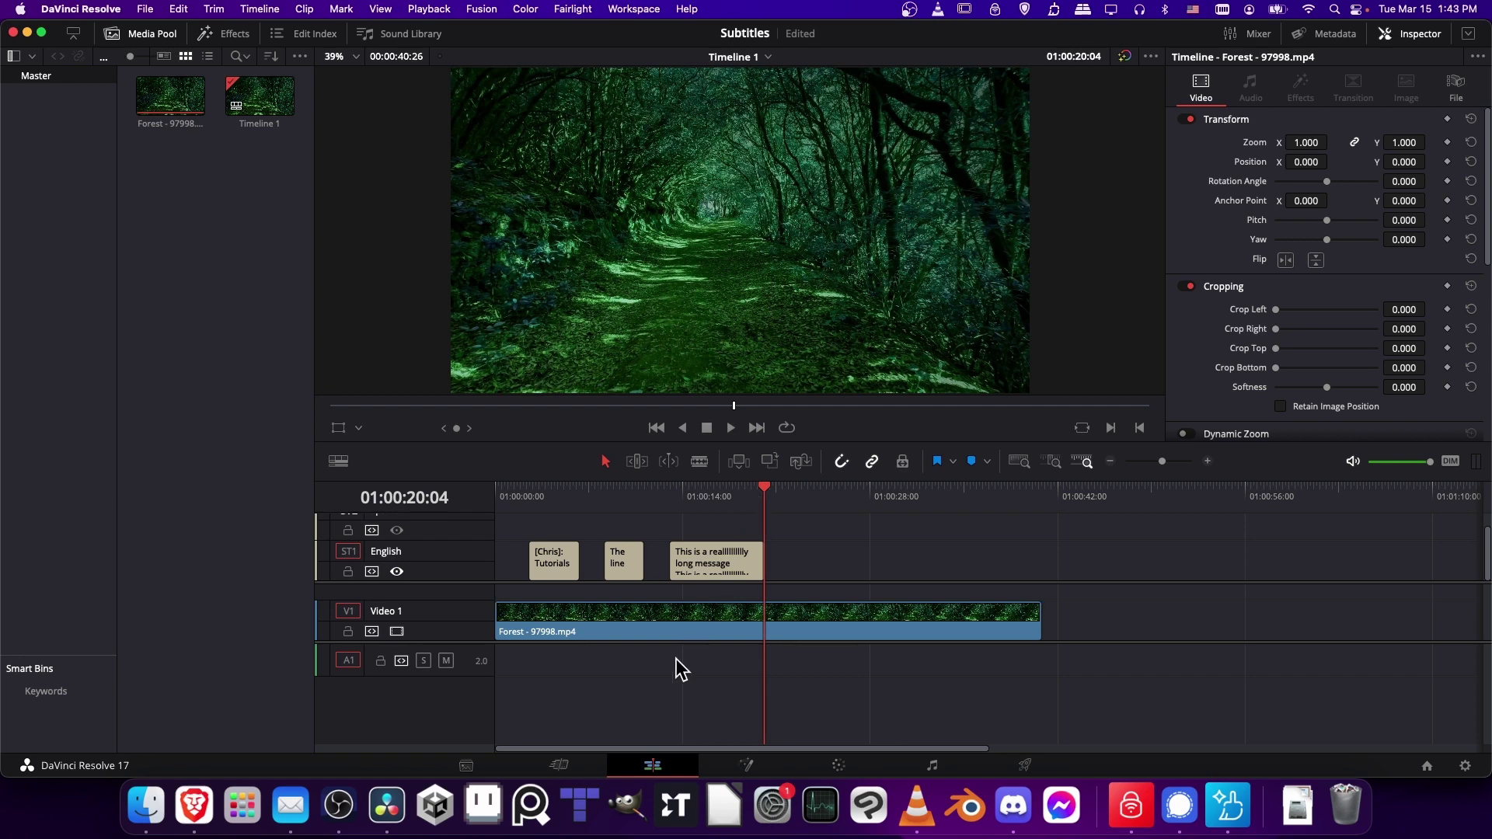
- Export the subtitles as English.srt to the Desktop, replacing the existing file
left_click(134, 5)
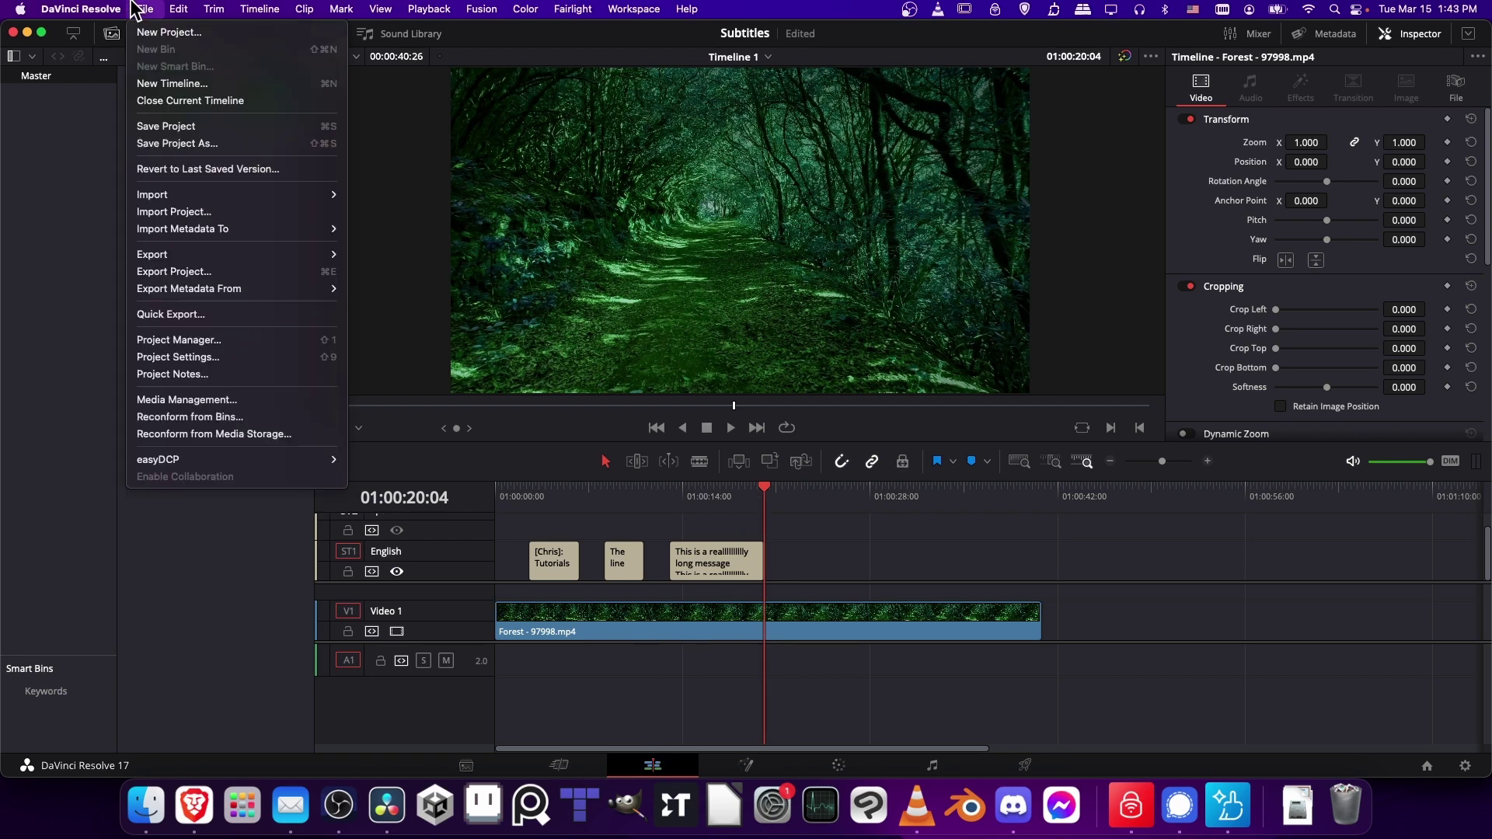
mouse_move(247, 255)
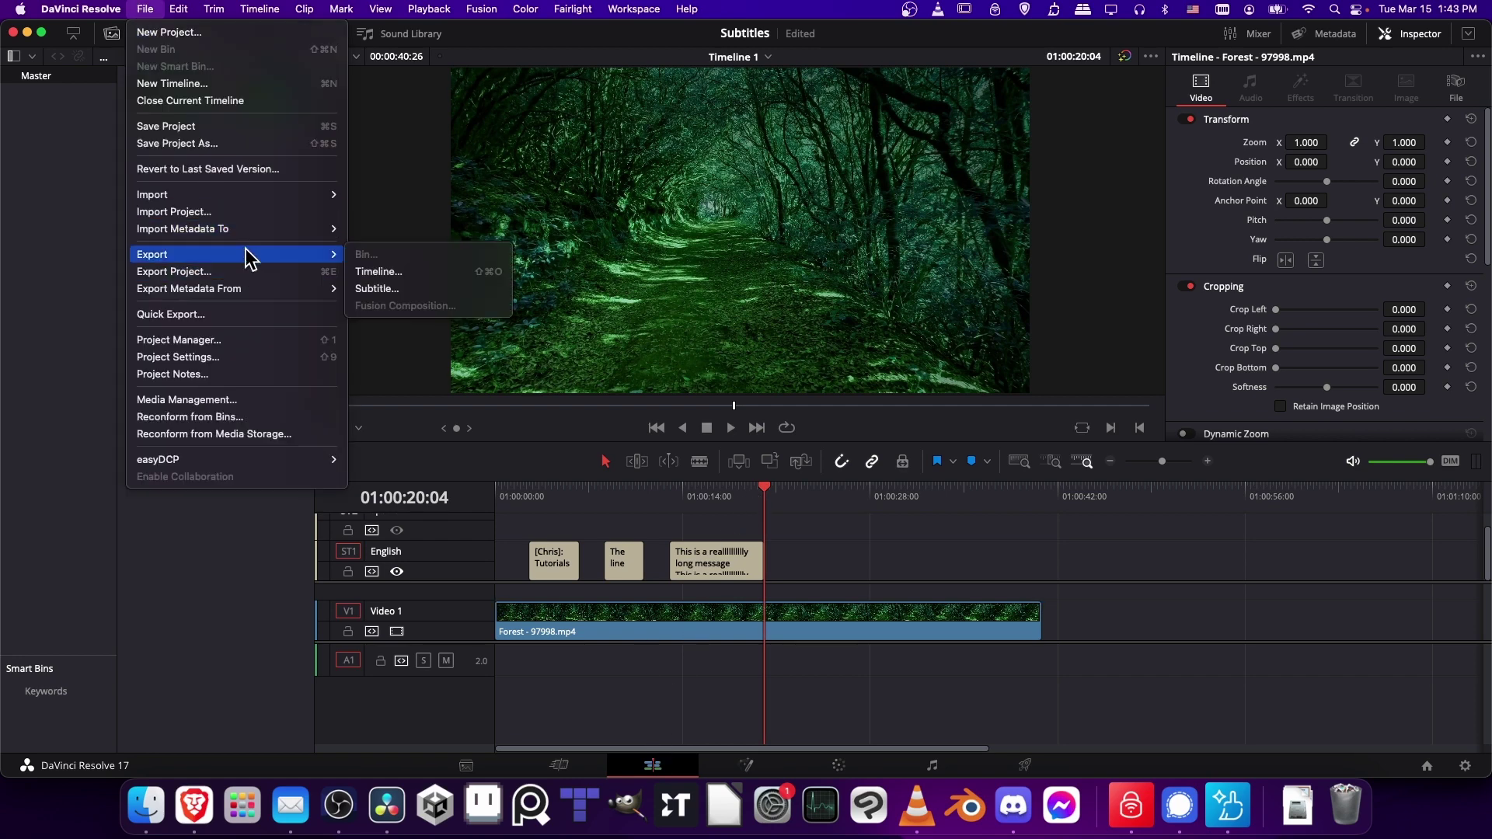
left_click(399, 288)
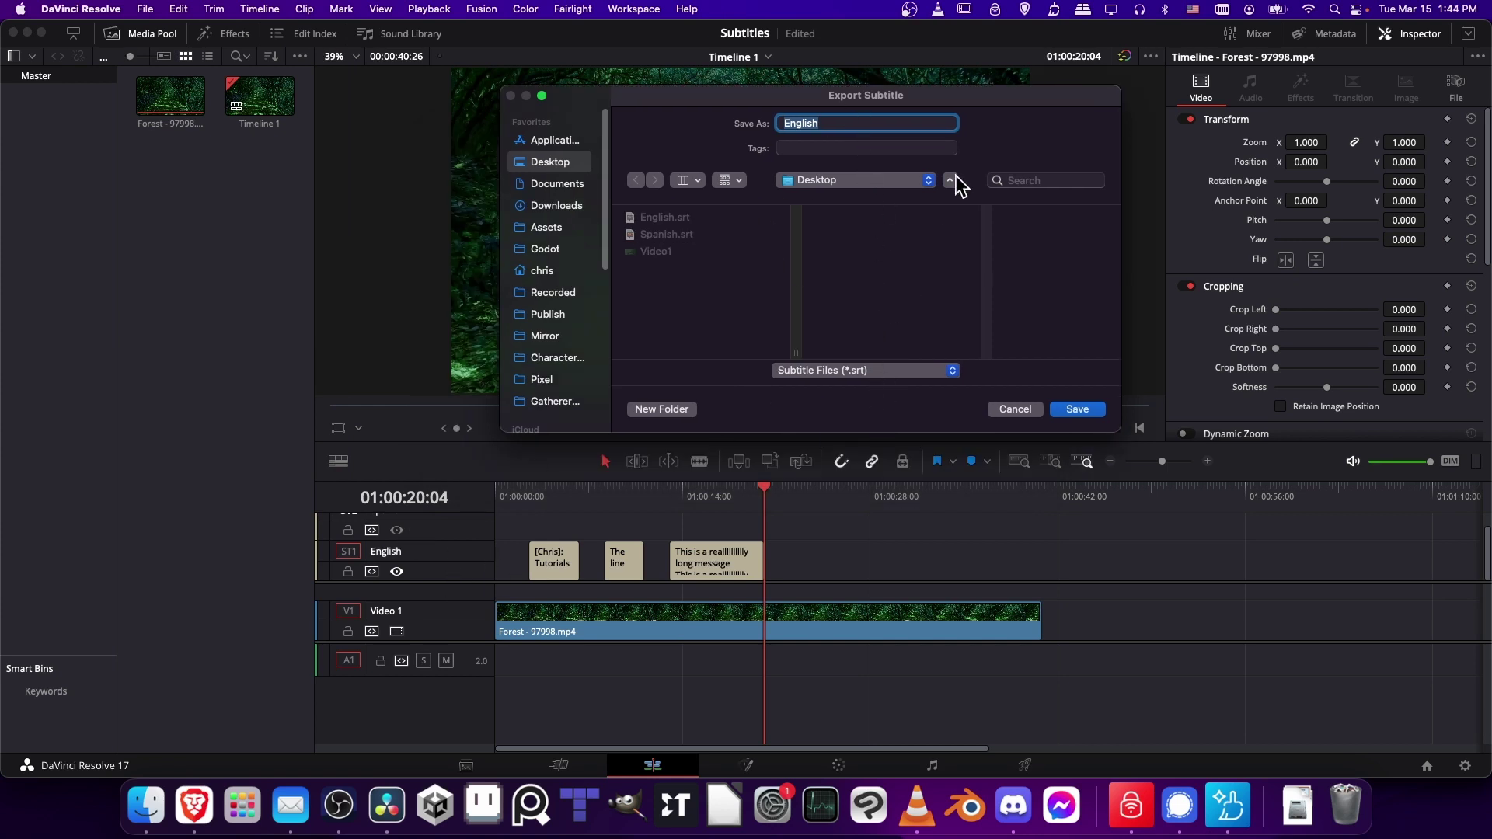
left_click(858, 123)
left_click(1079, 412)
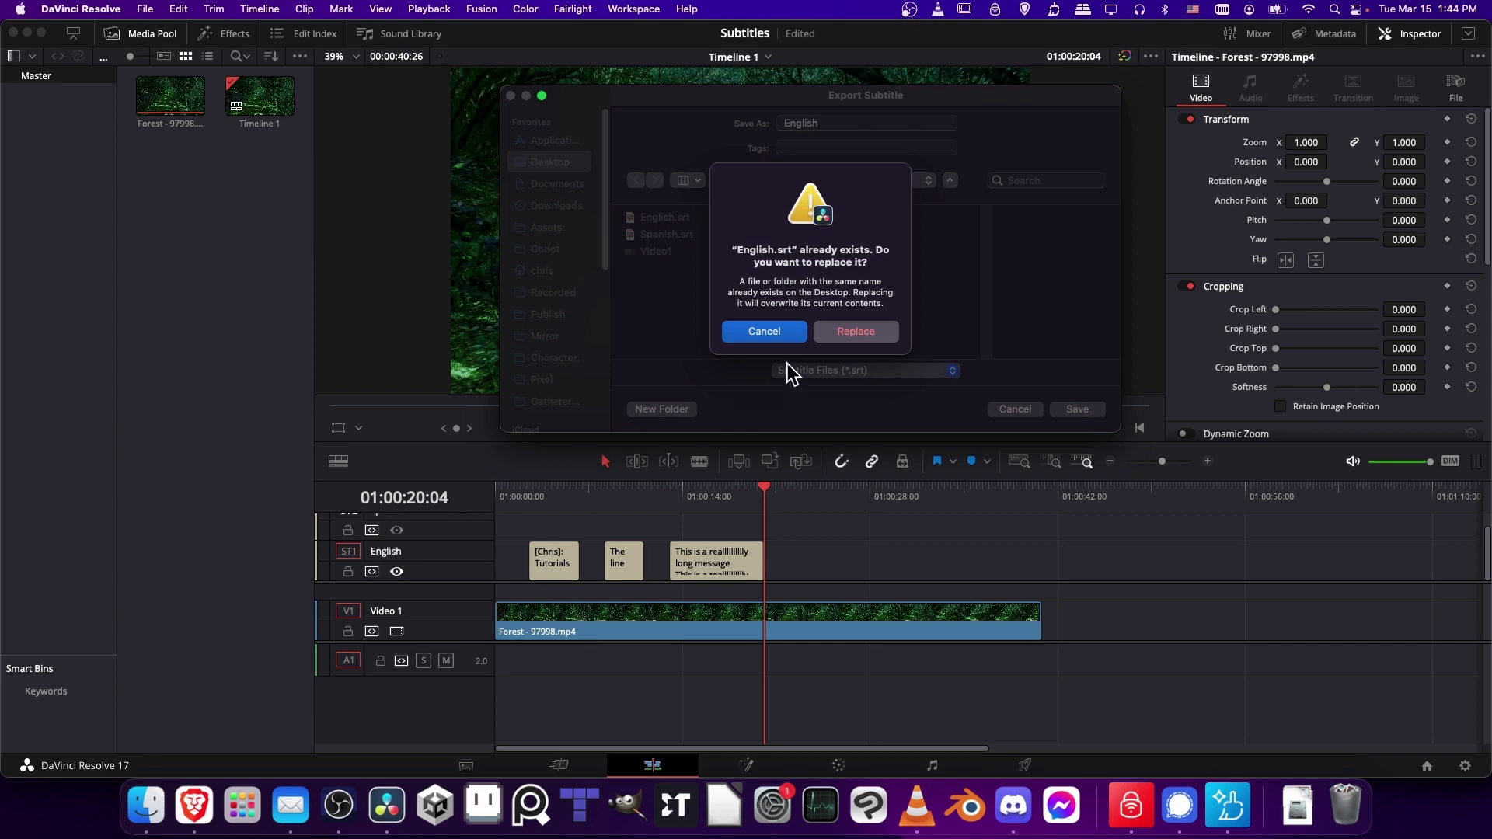
left_click(847, 324)
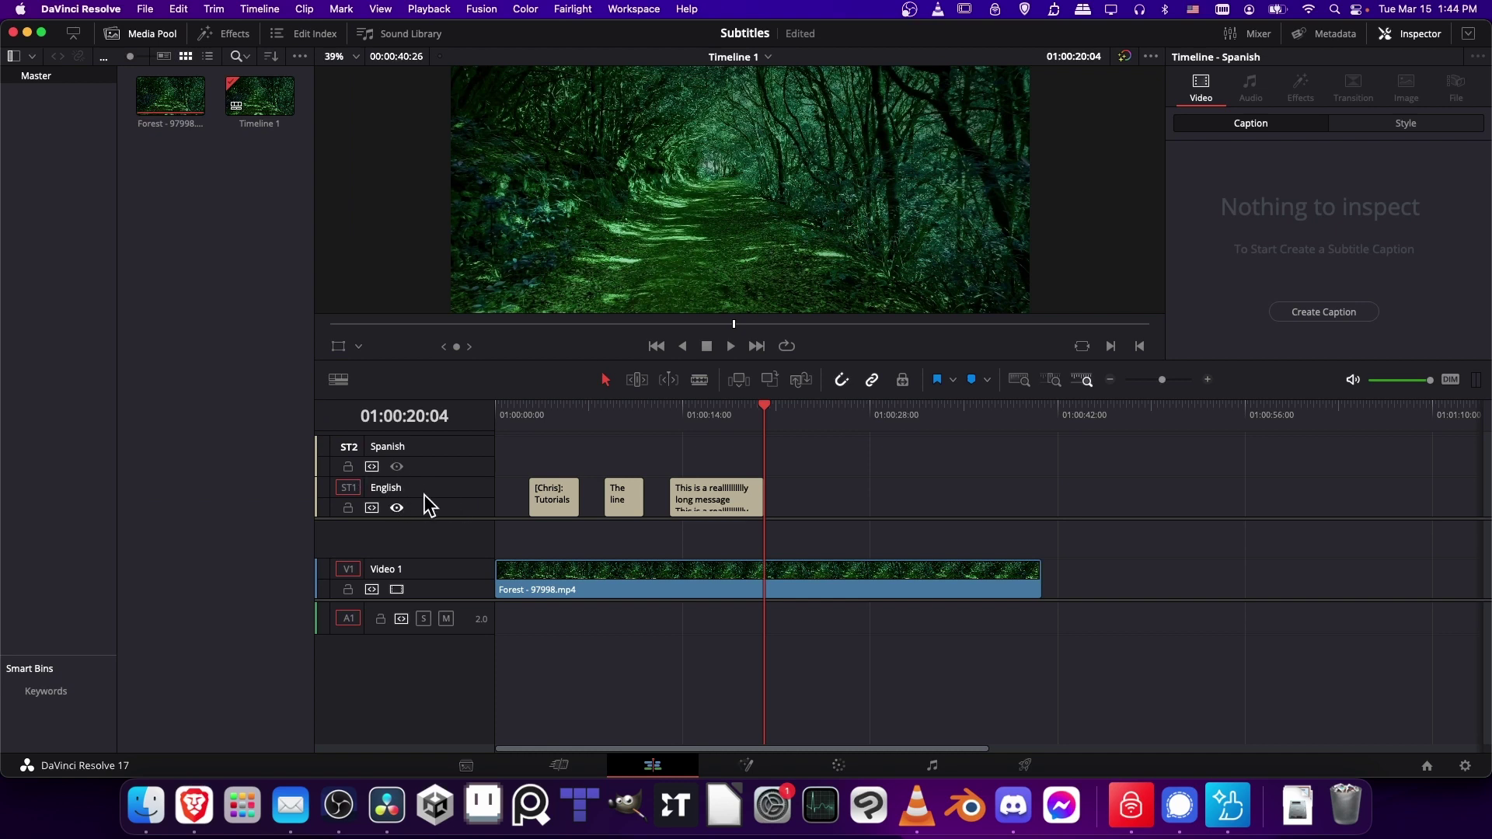
- Export the Spanish subtitle track as Spanish.srt, overwriting the earlier copy
left_click(439, 497)
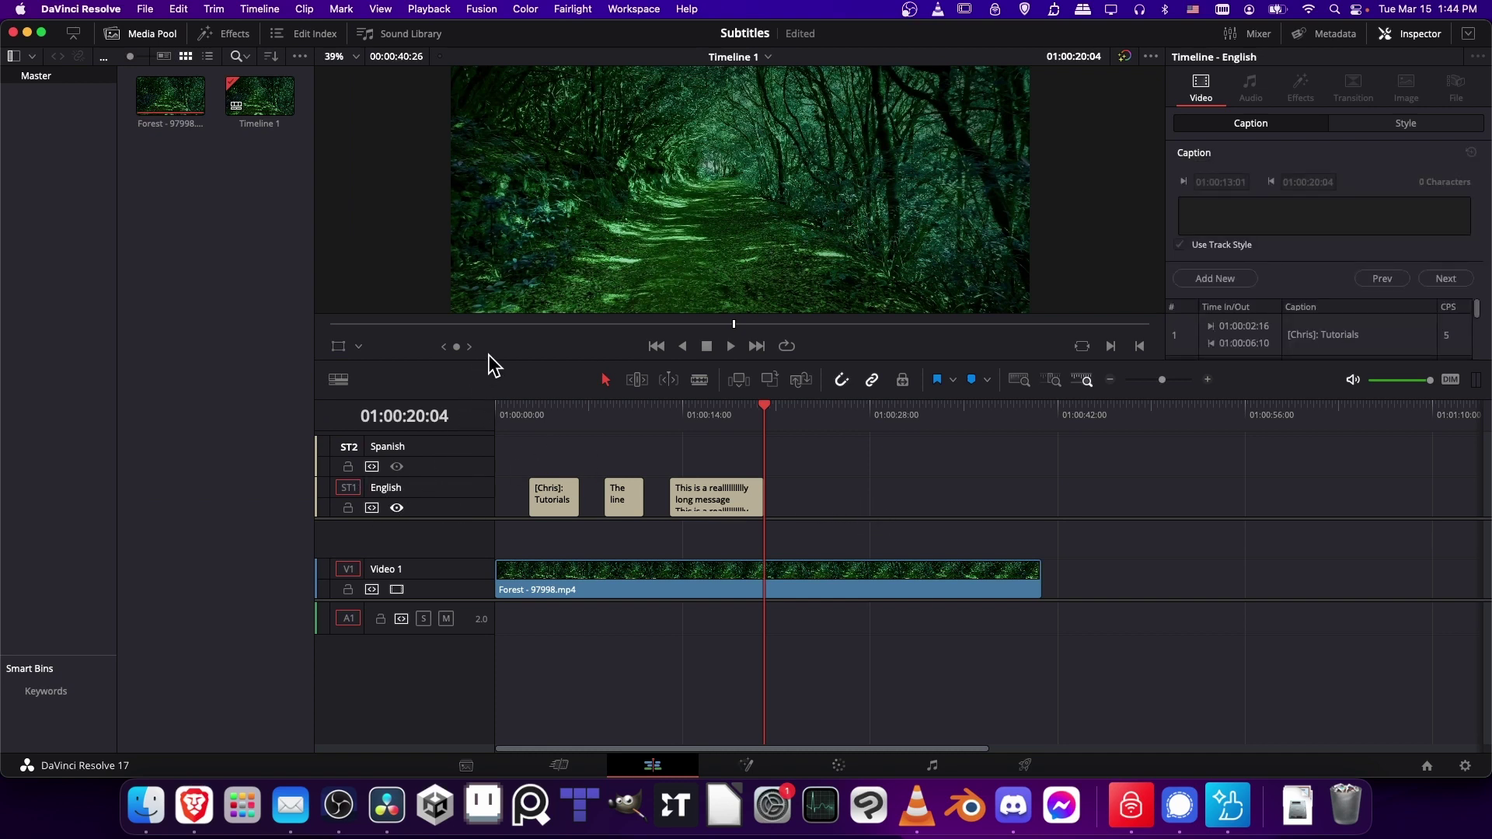
right_click(456, 460)
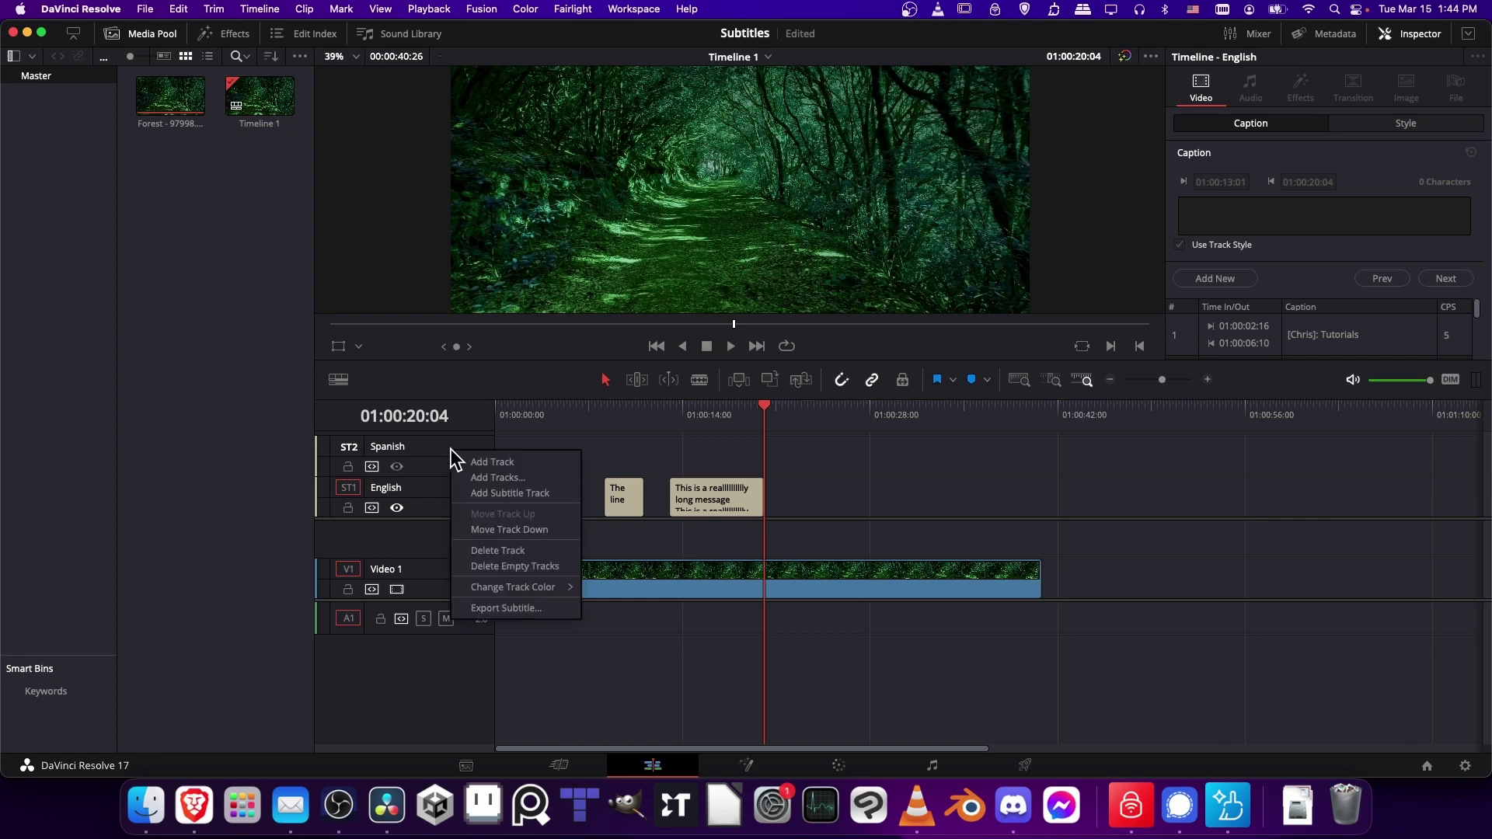
left_click(526, 605)
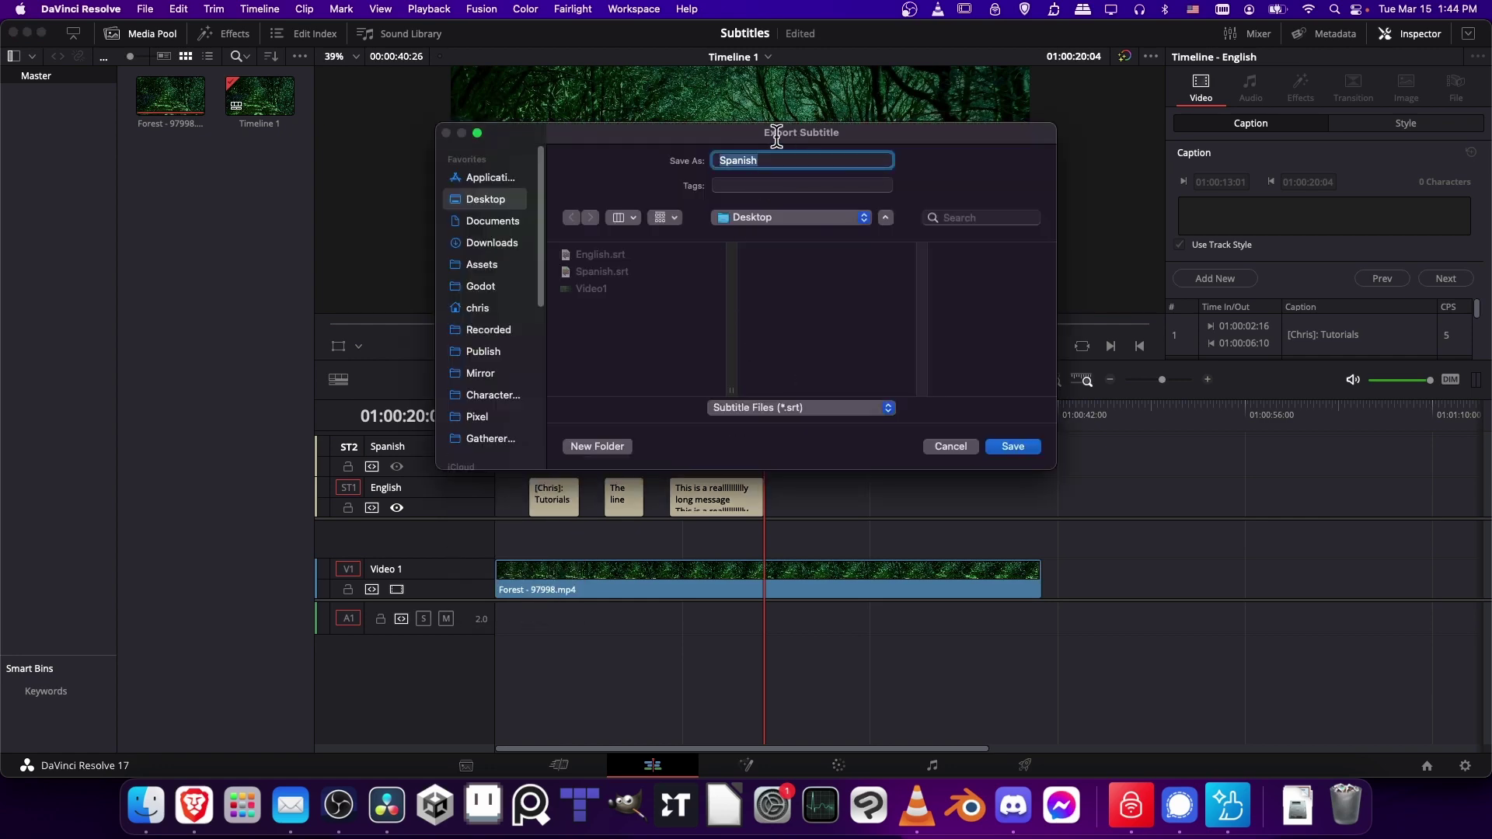
left_click(1022, 445)
left_click(787, 366)
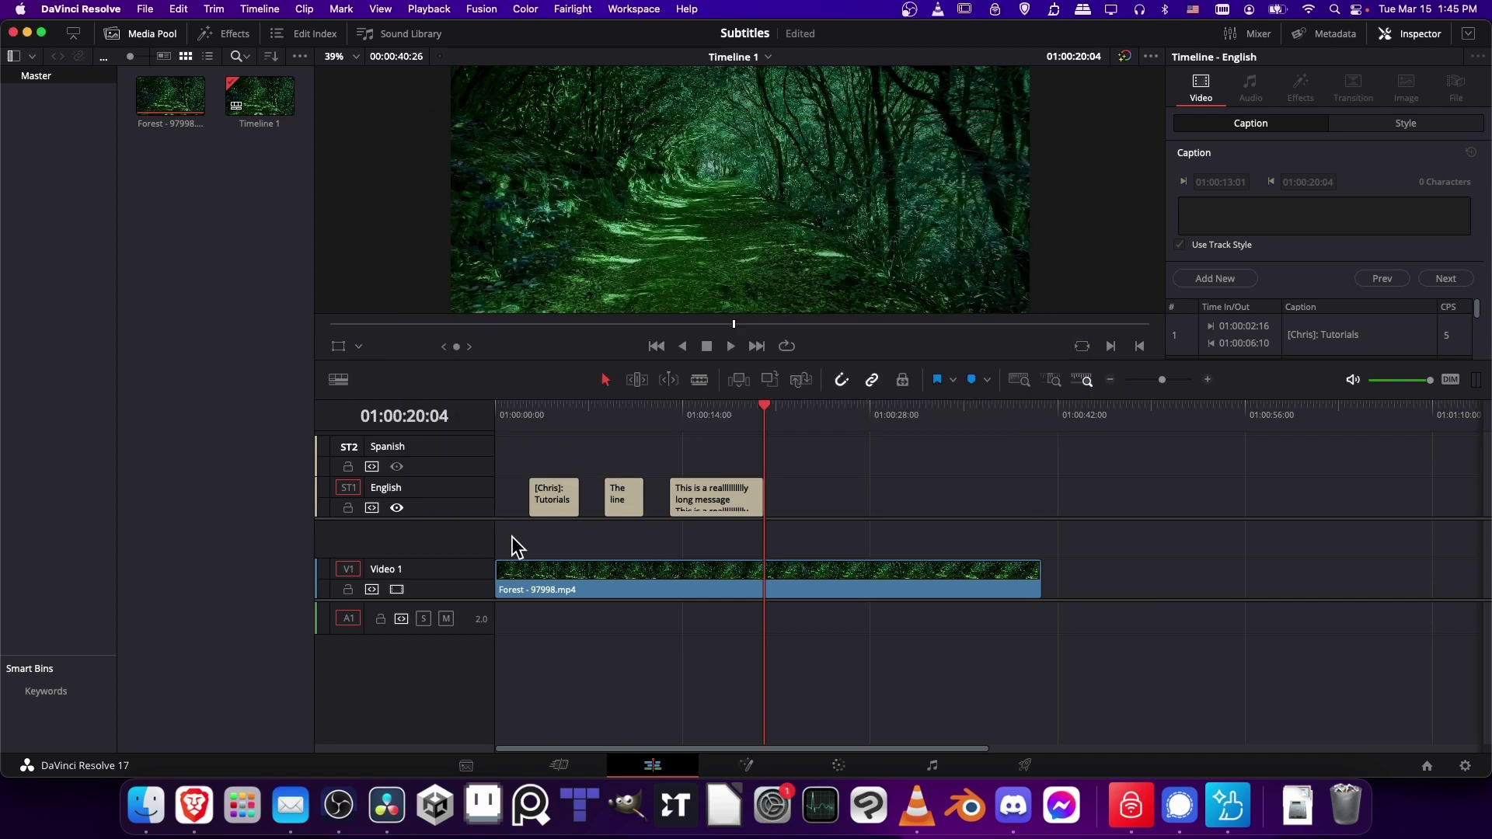
- Export the English subtitle track as English.srt, overwriting the earlier copy
left_click(527, 470)
right_click(417, 490)
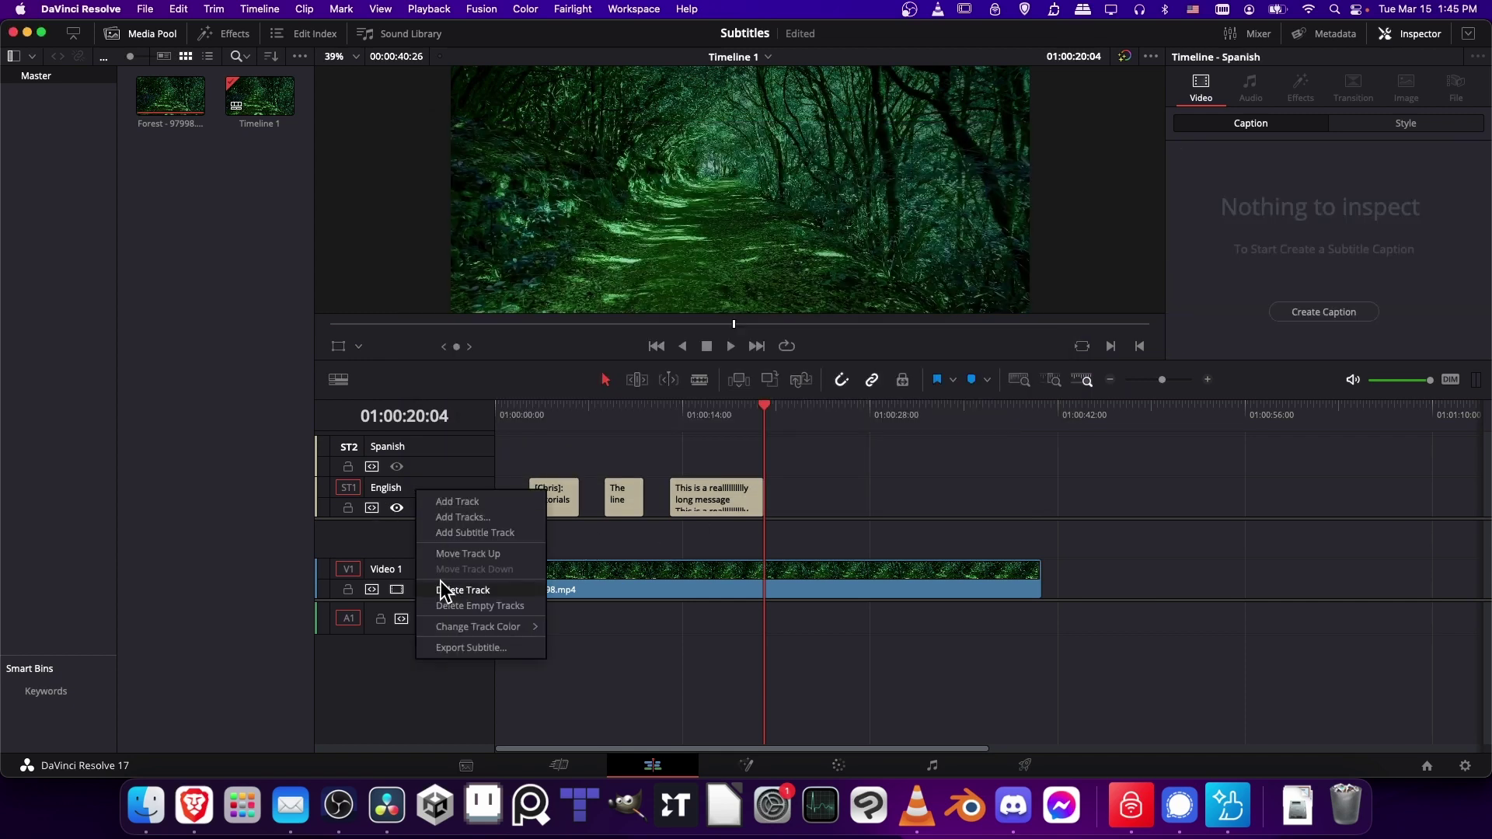
left_click(487, 651)
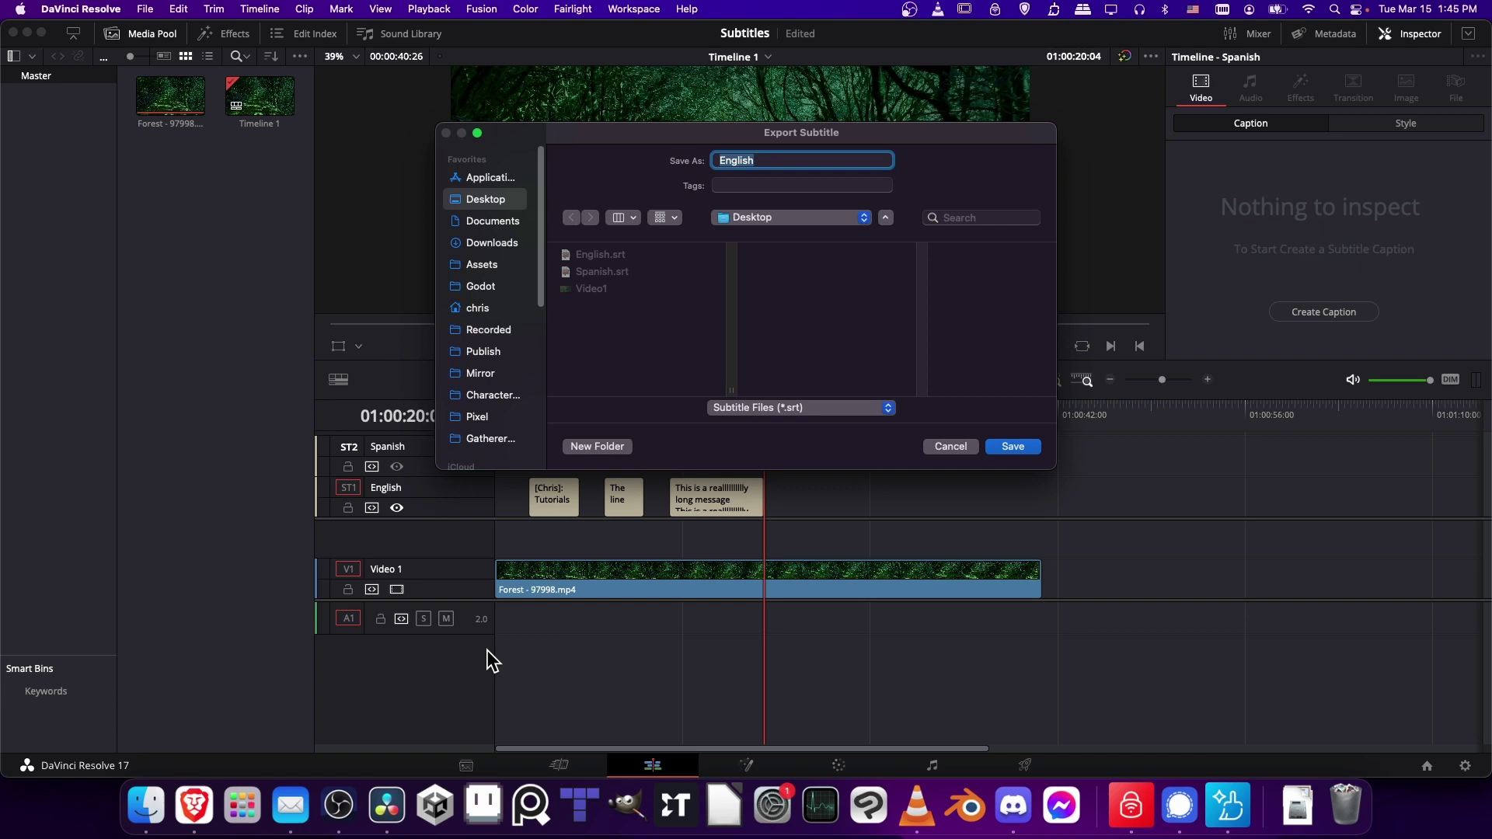
left_click(1009, 445)
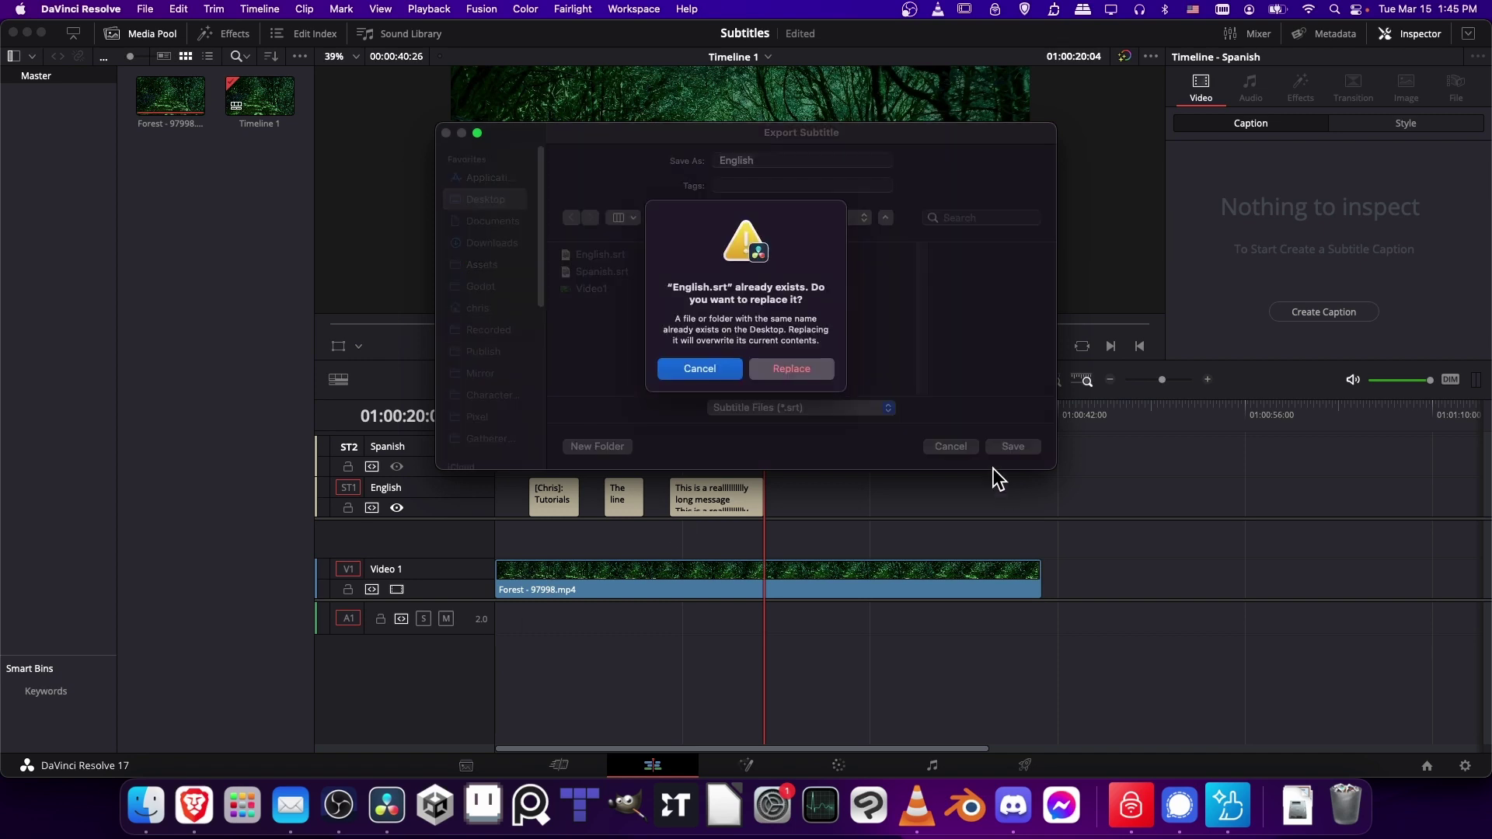
left_click(821, 376)
- Reopen the Spanish subtitle export and review its file format list without changing it
left_click(1042, 492)
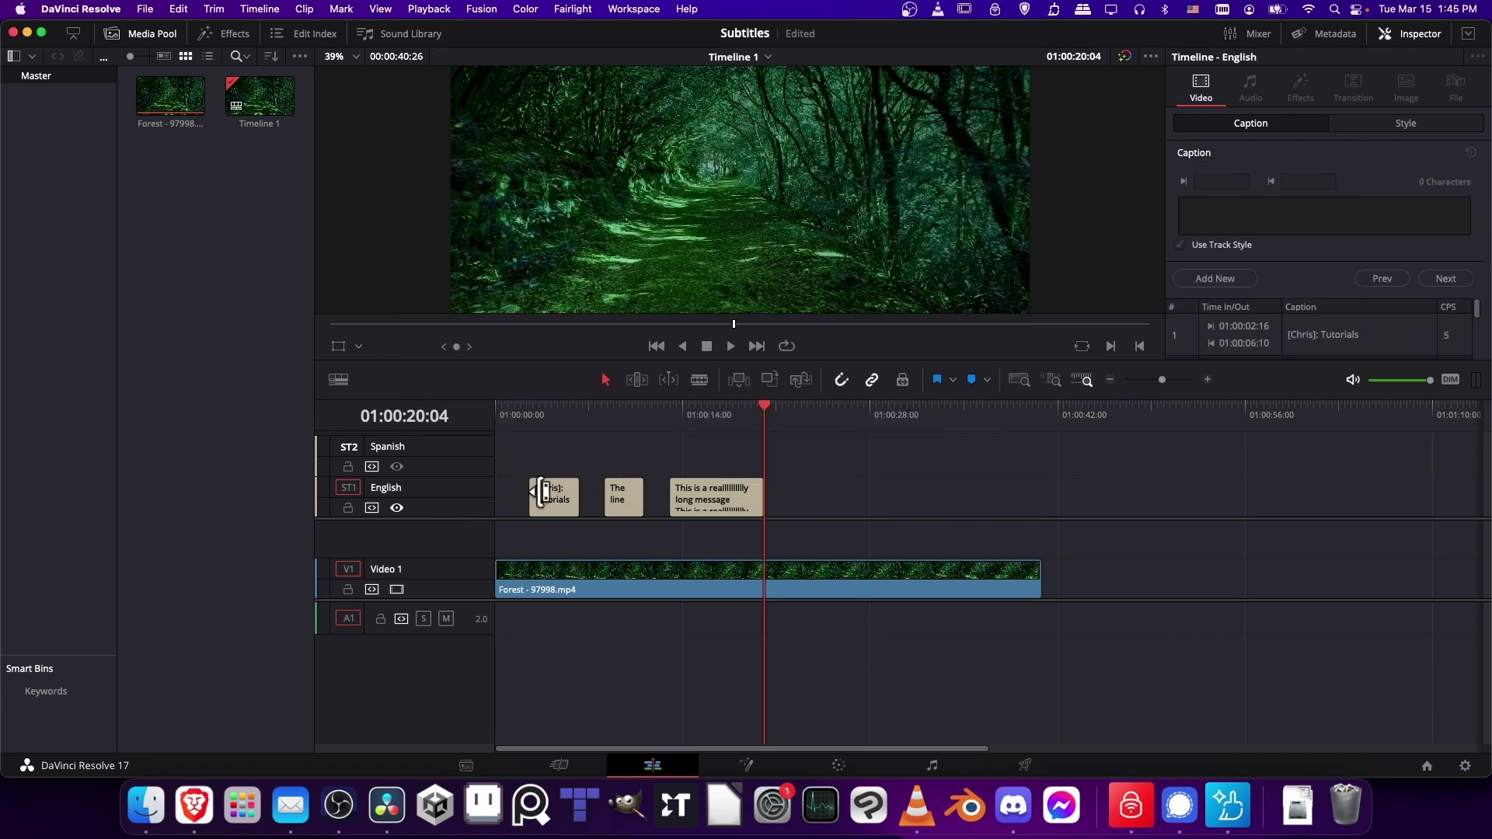
right_click(467, 457)
left_click(540, 607)
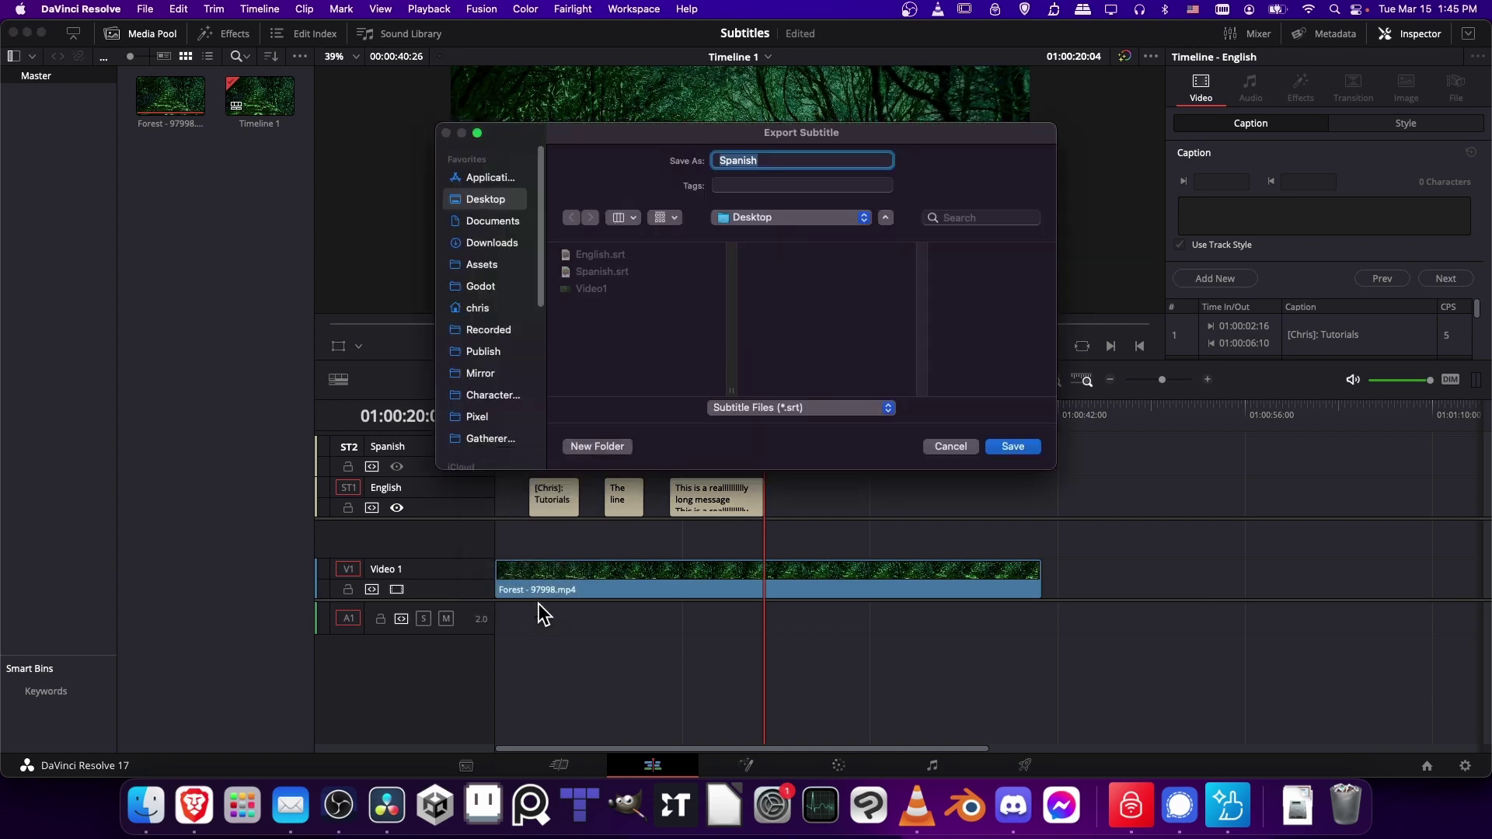
left_click(771, 410)
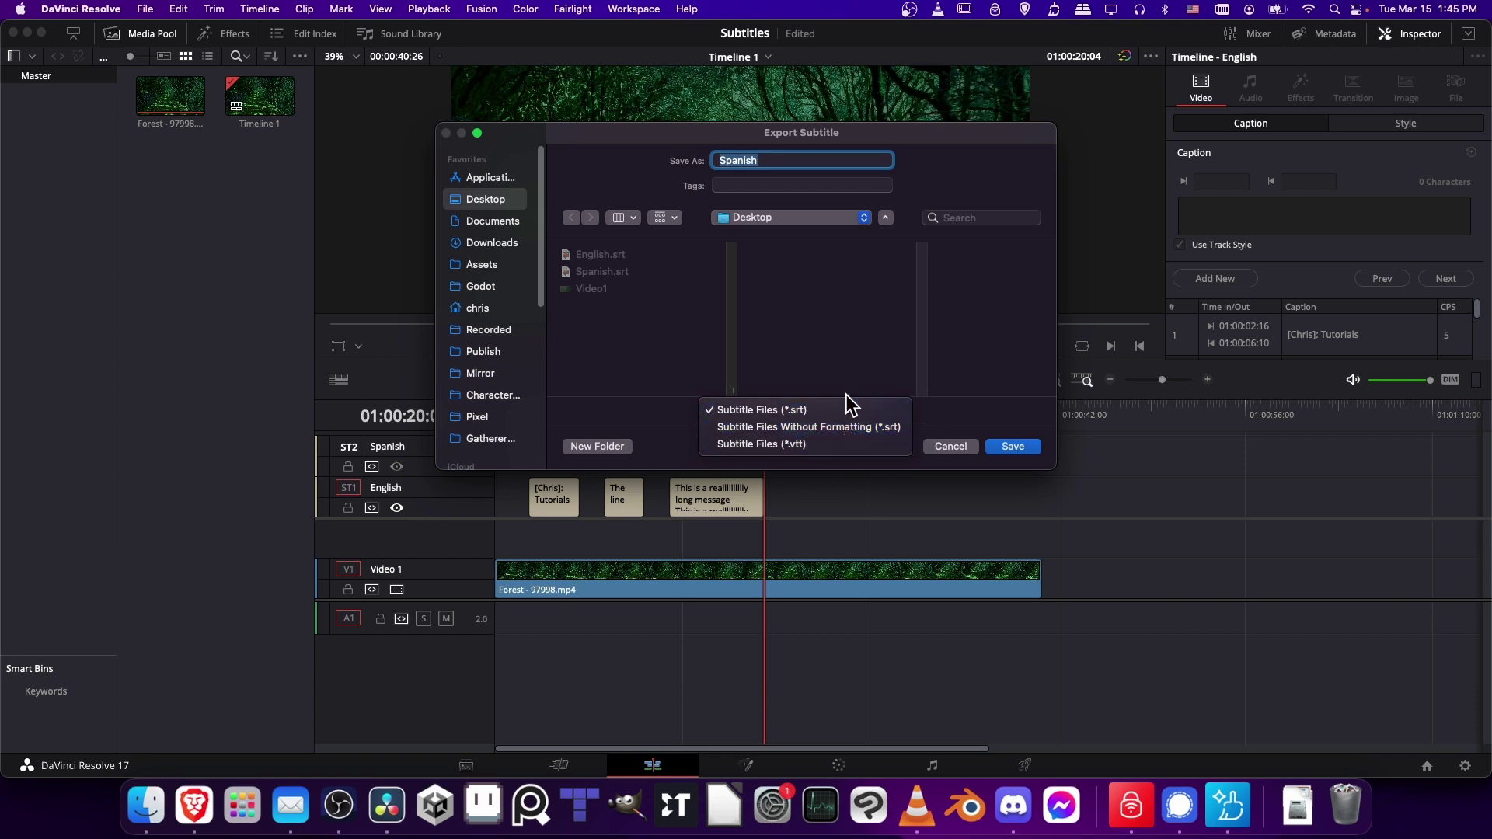
left_click(954, 429)
- Cancel the Spanish export, re-enable Export Video, and output subtitles as a separate SRT file
left_click(959, 444)
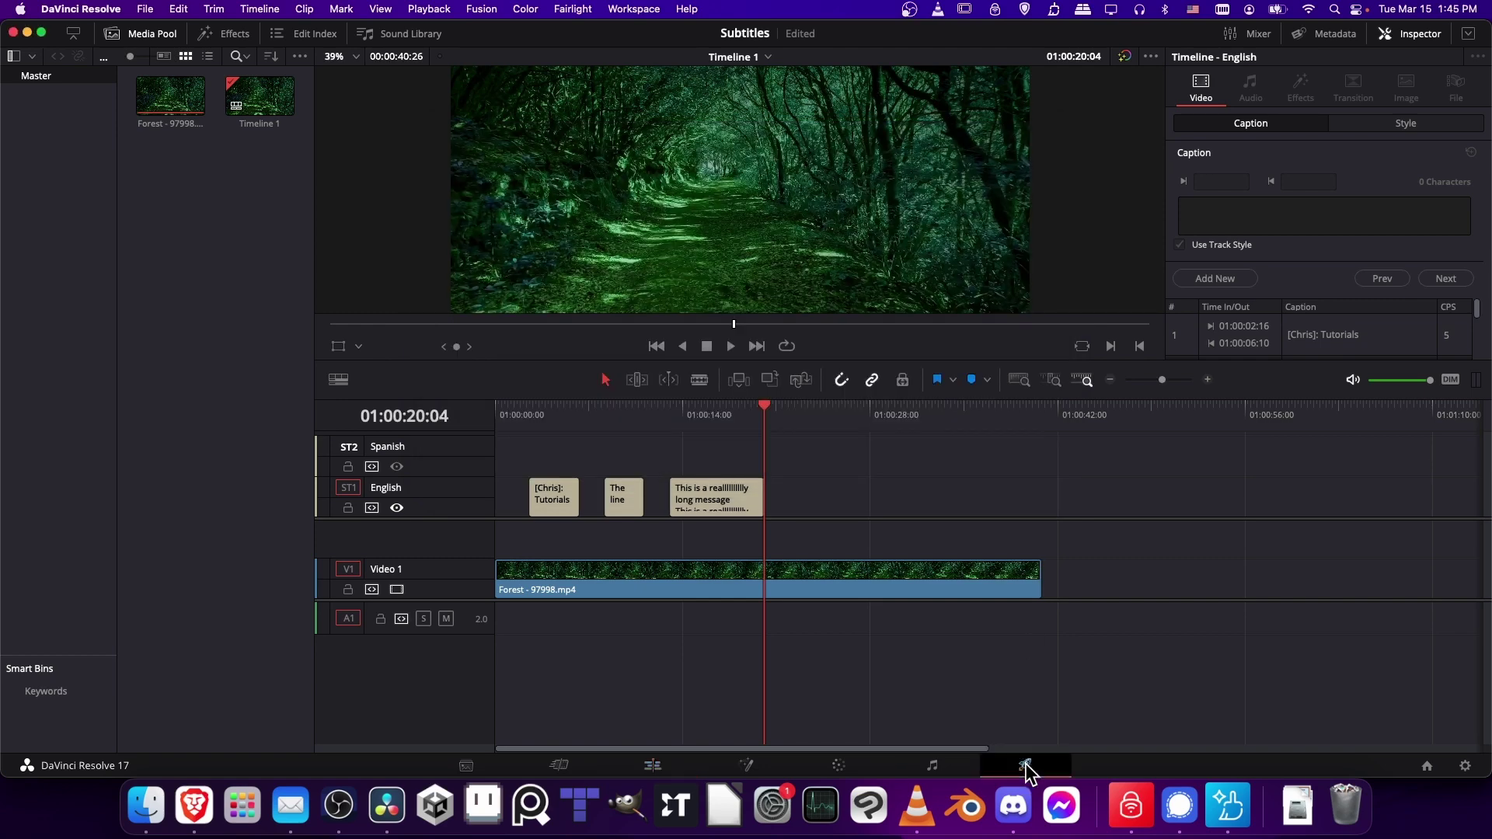
left_click(1025, 767)
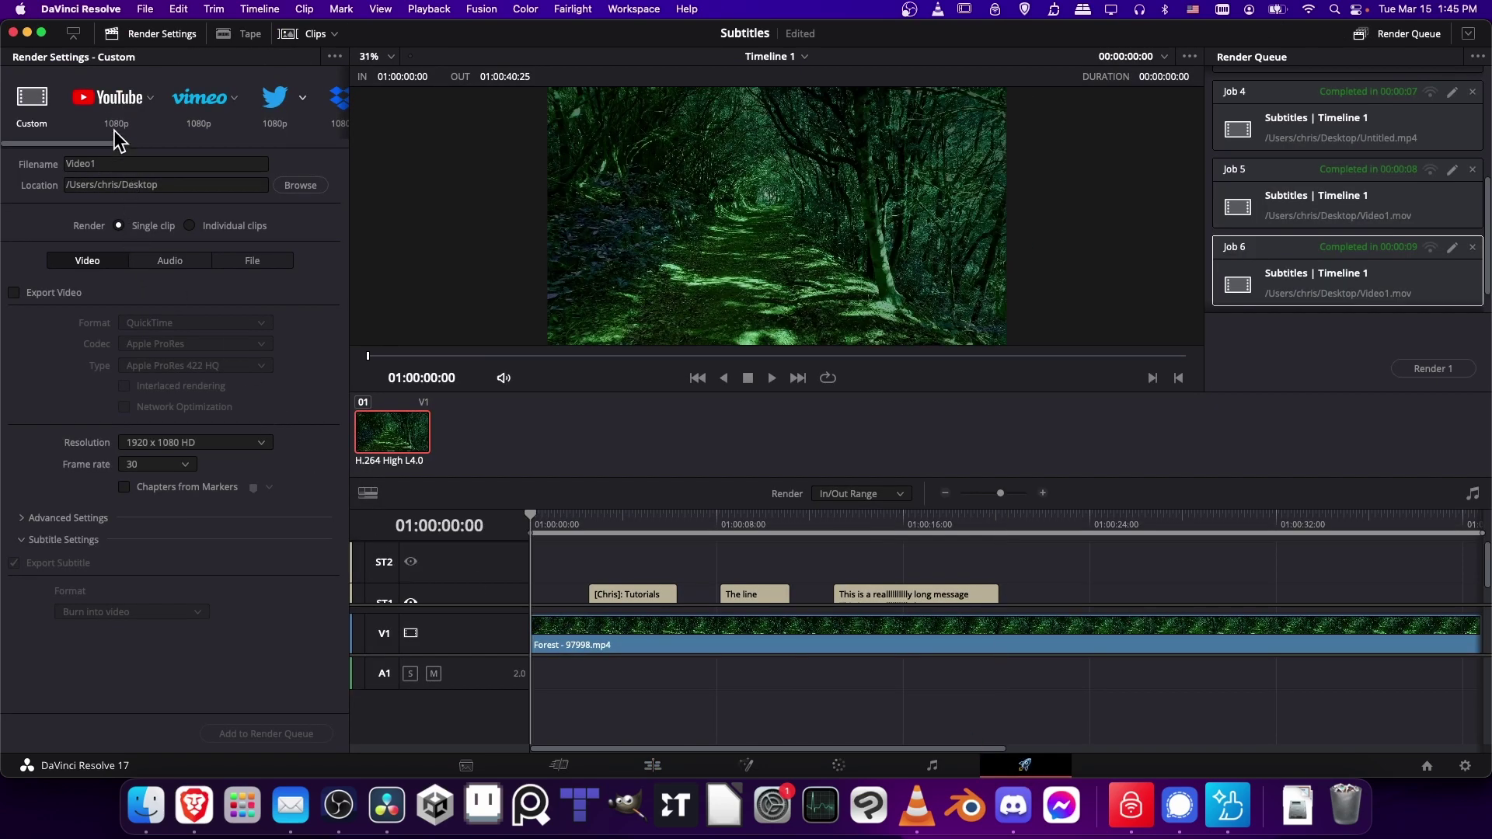
left_click(29, 300)
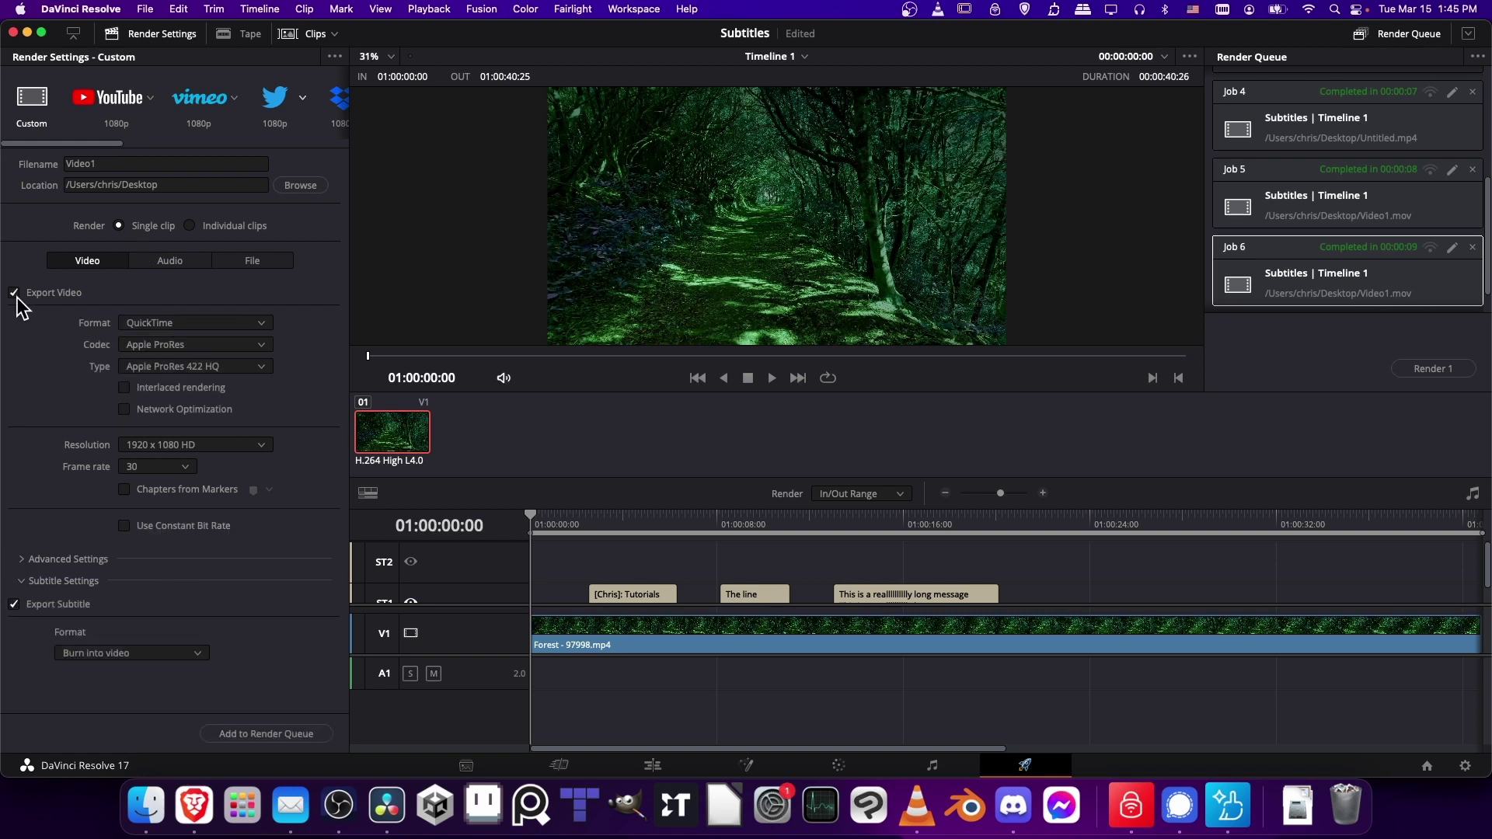
left_click(132, 653)
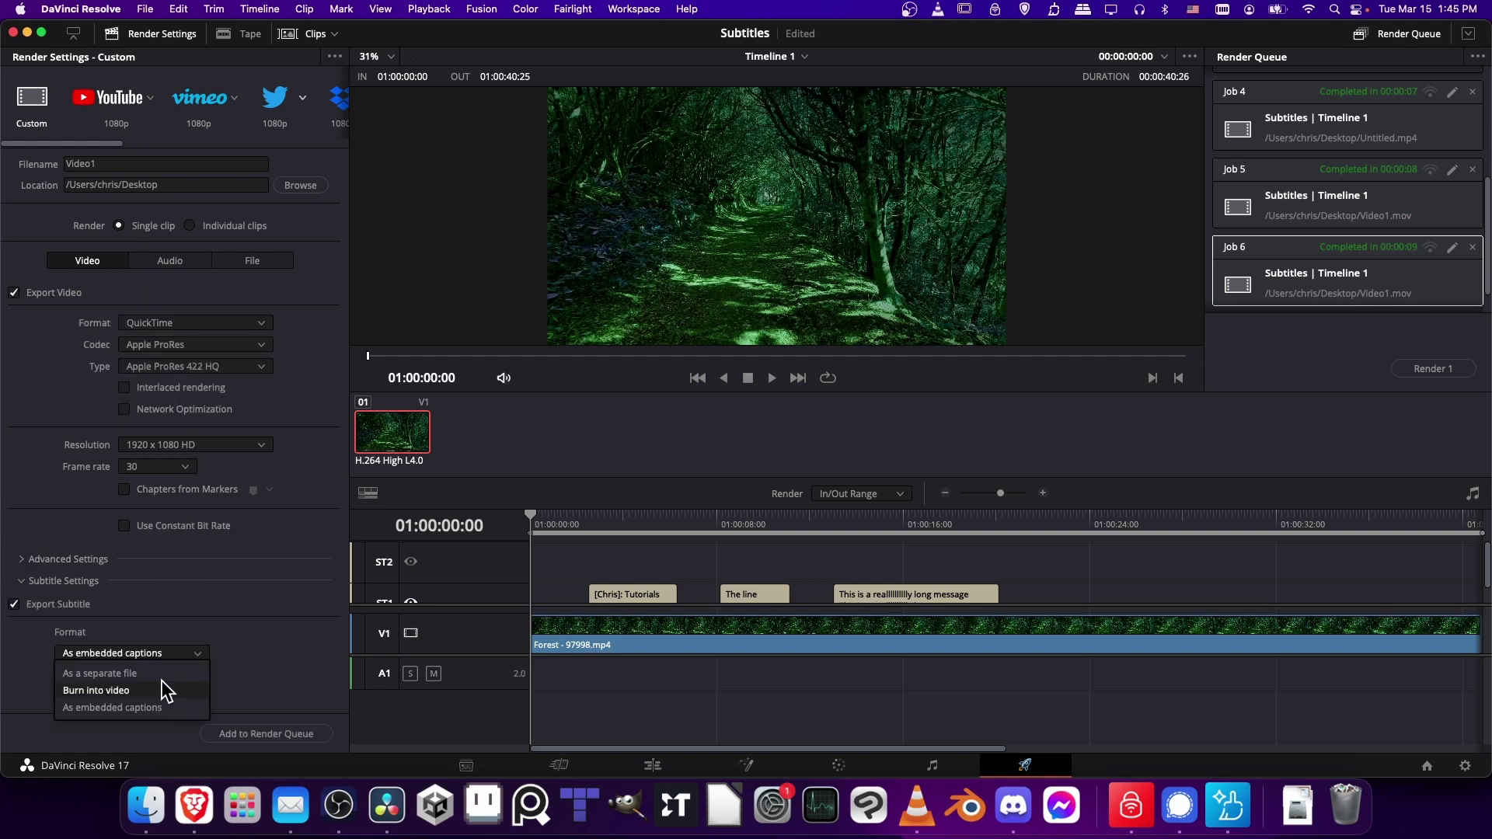
left_click(163, 675)
scroll(169, 638, "down", 2)
left_click(156, 644)
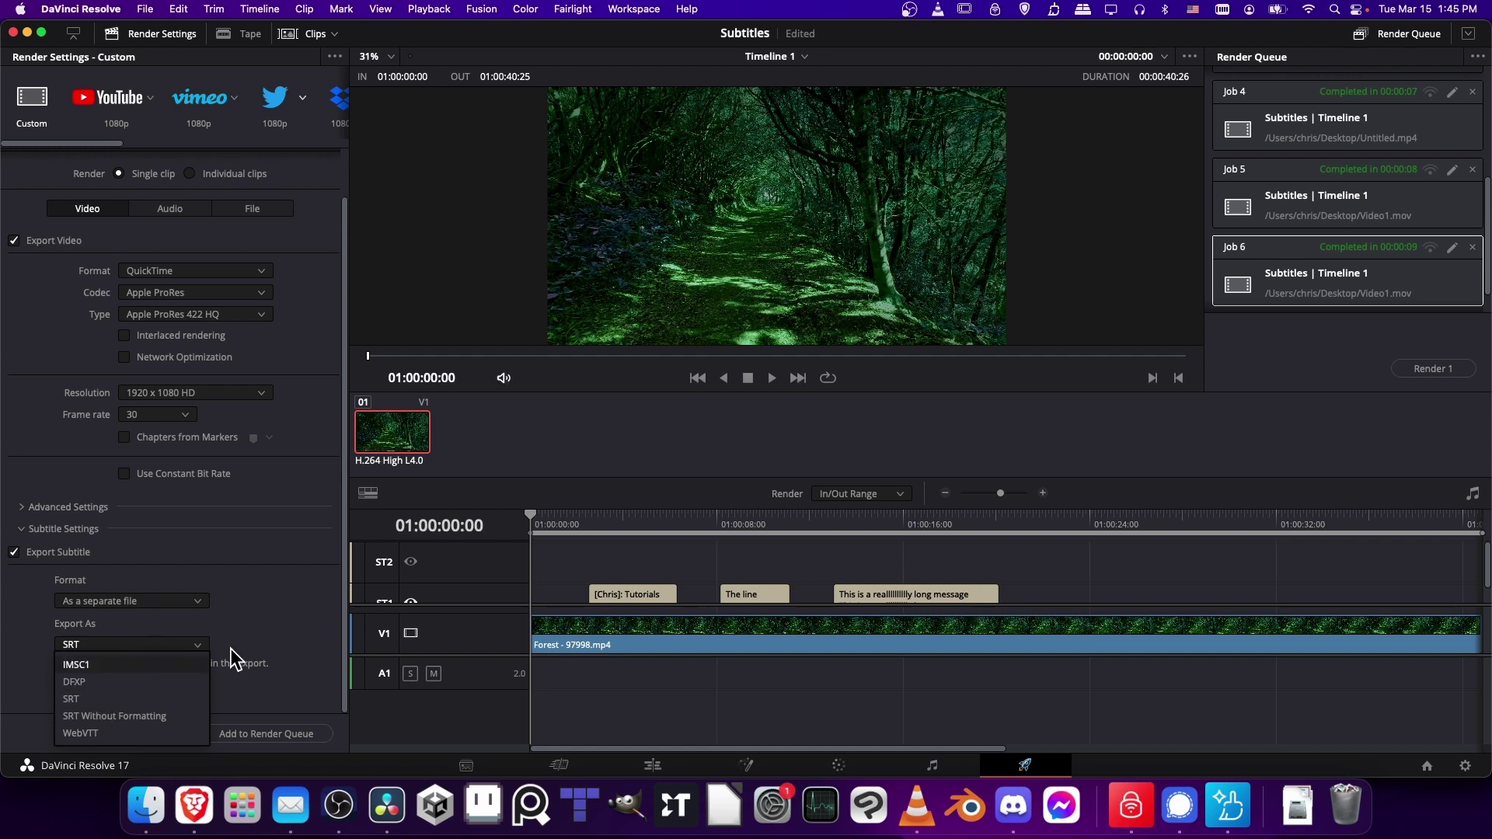
left_click(272, 611)
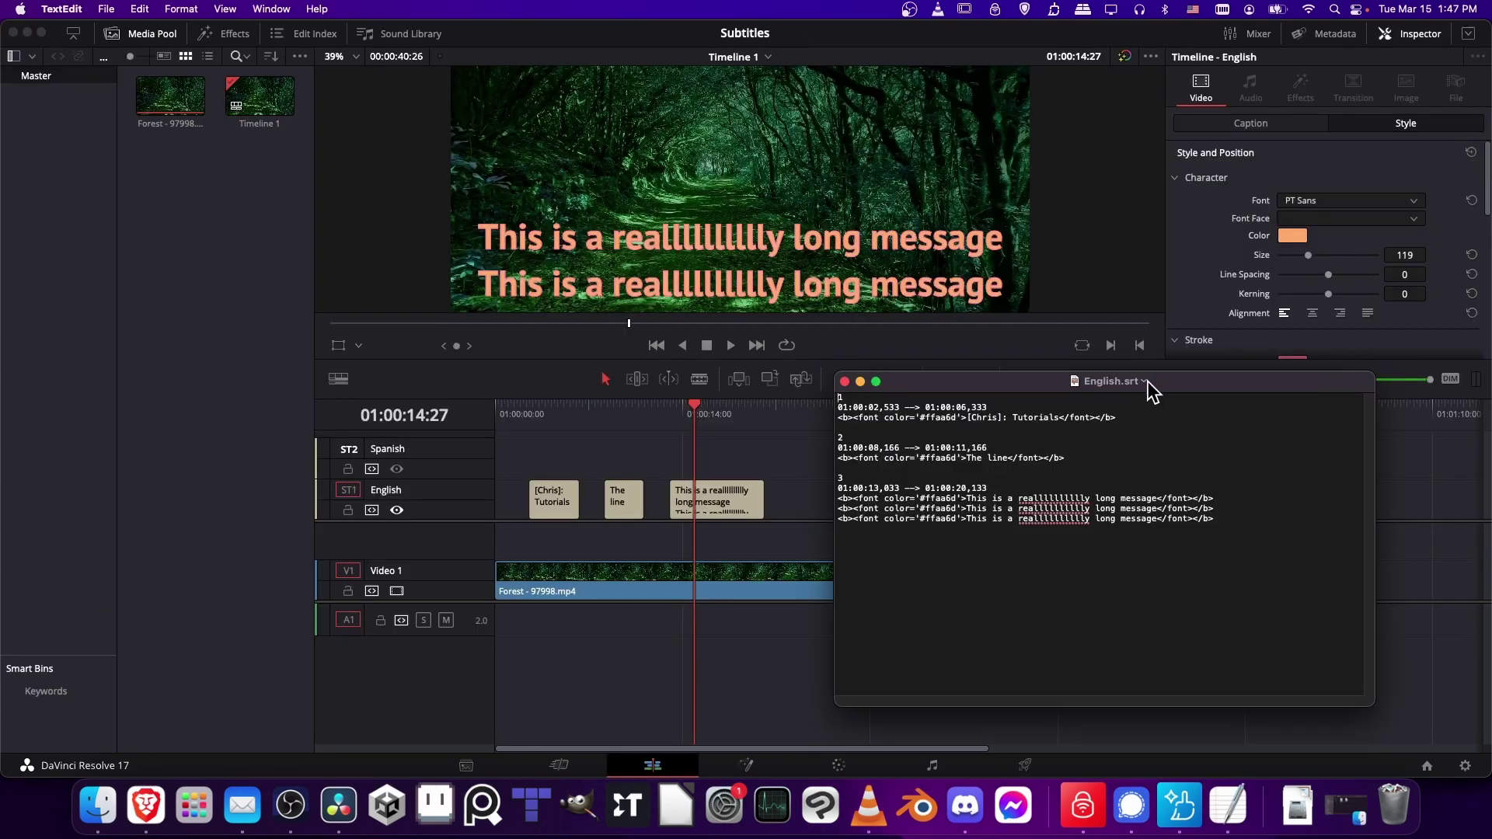
- Inspect English.srt's first caption, selecting its speaker tag, timestamp line and <b> tag
left_click_drag(1149, 381, 1136, 347)
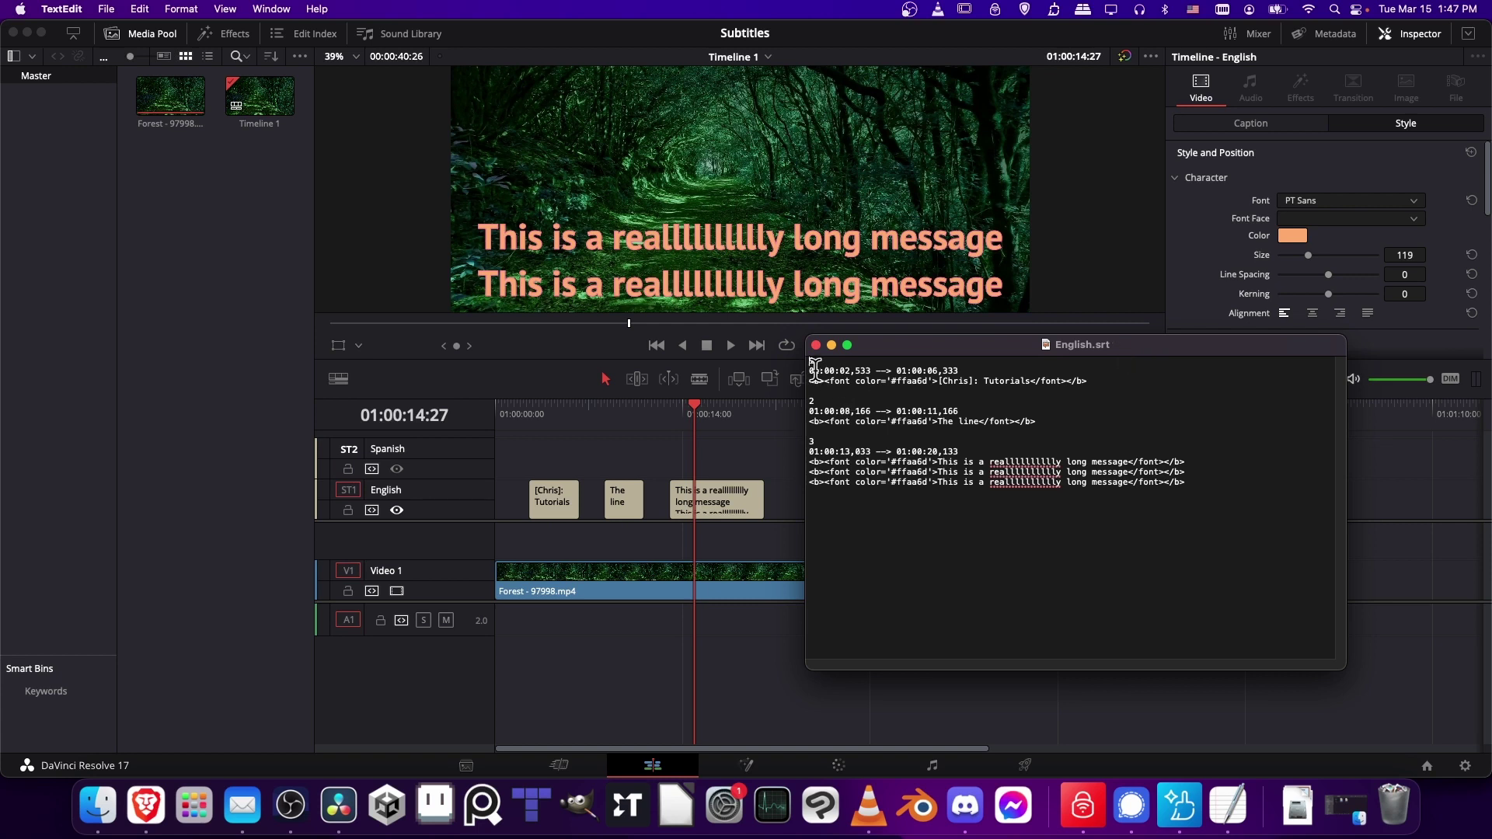
left_click_drag(933, 381, 1076, 376)
left_click_drag(809, 371, 969, 369)
left_click(972, 372)
left_click_drag(809, 381, 934, 380)
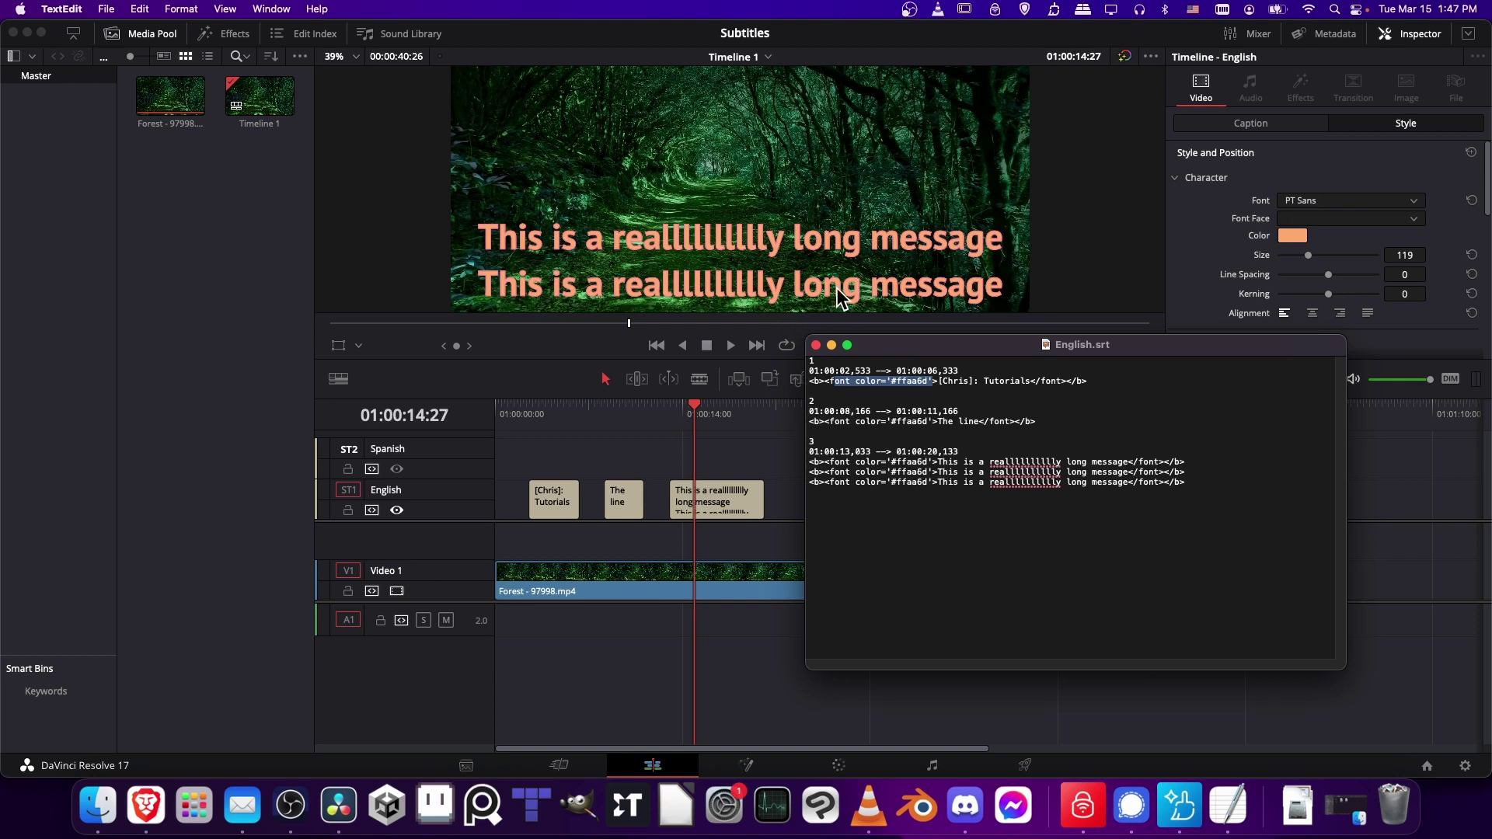
left_click_drag(939, 342, 944, 352)
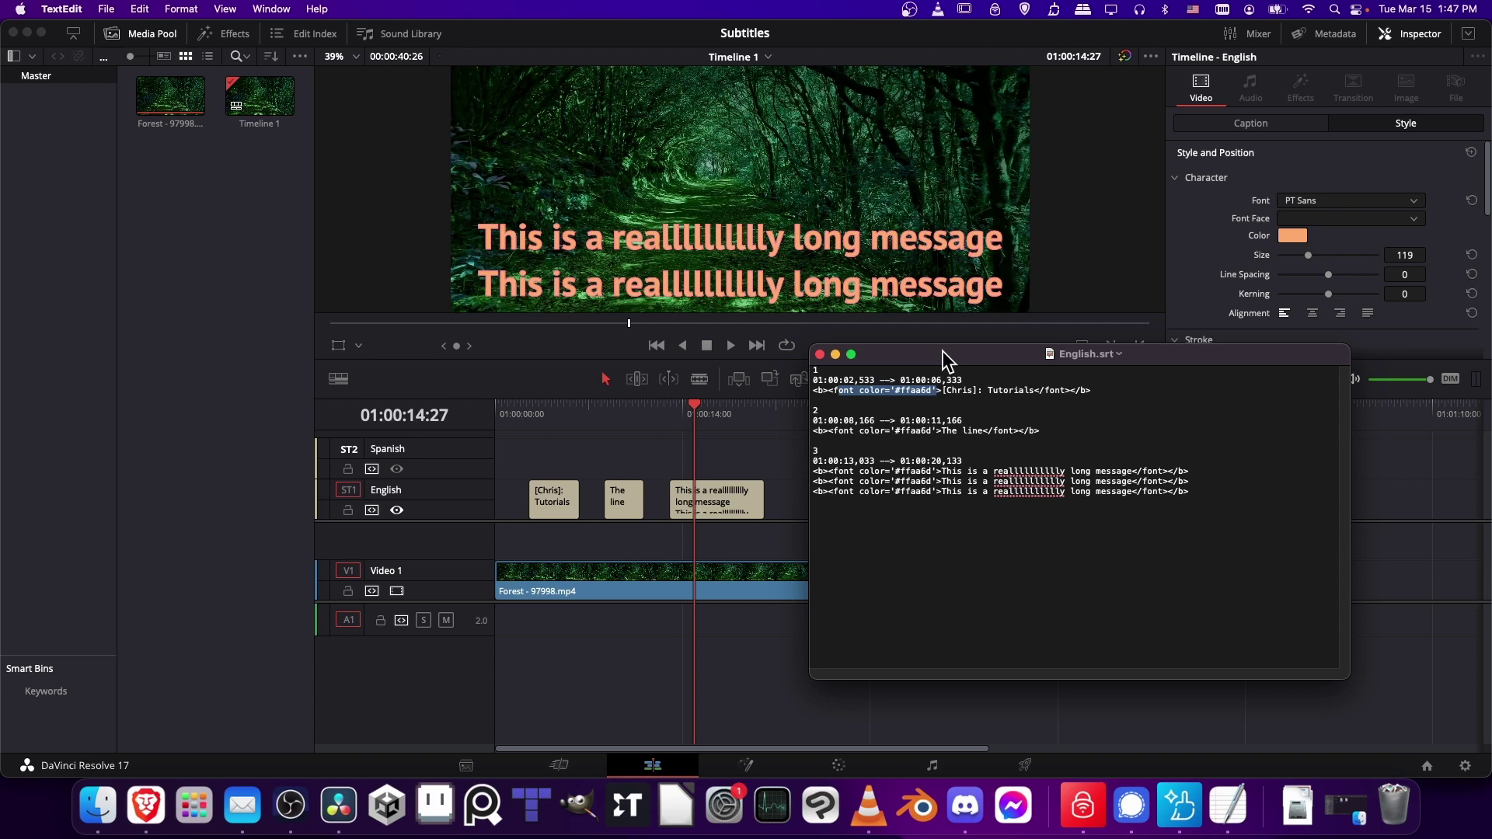
- Quit TextEdit with Cmd+Q, returning to DaVinci Resolve's Edit page
key("super+q")
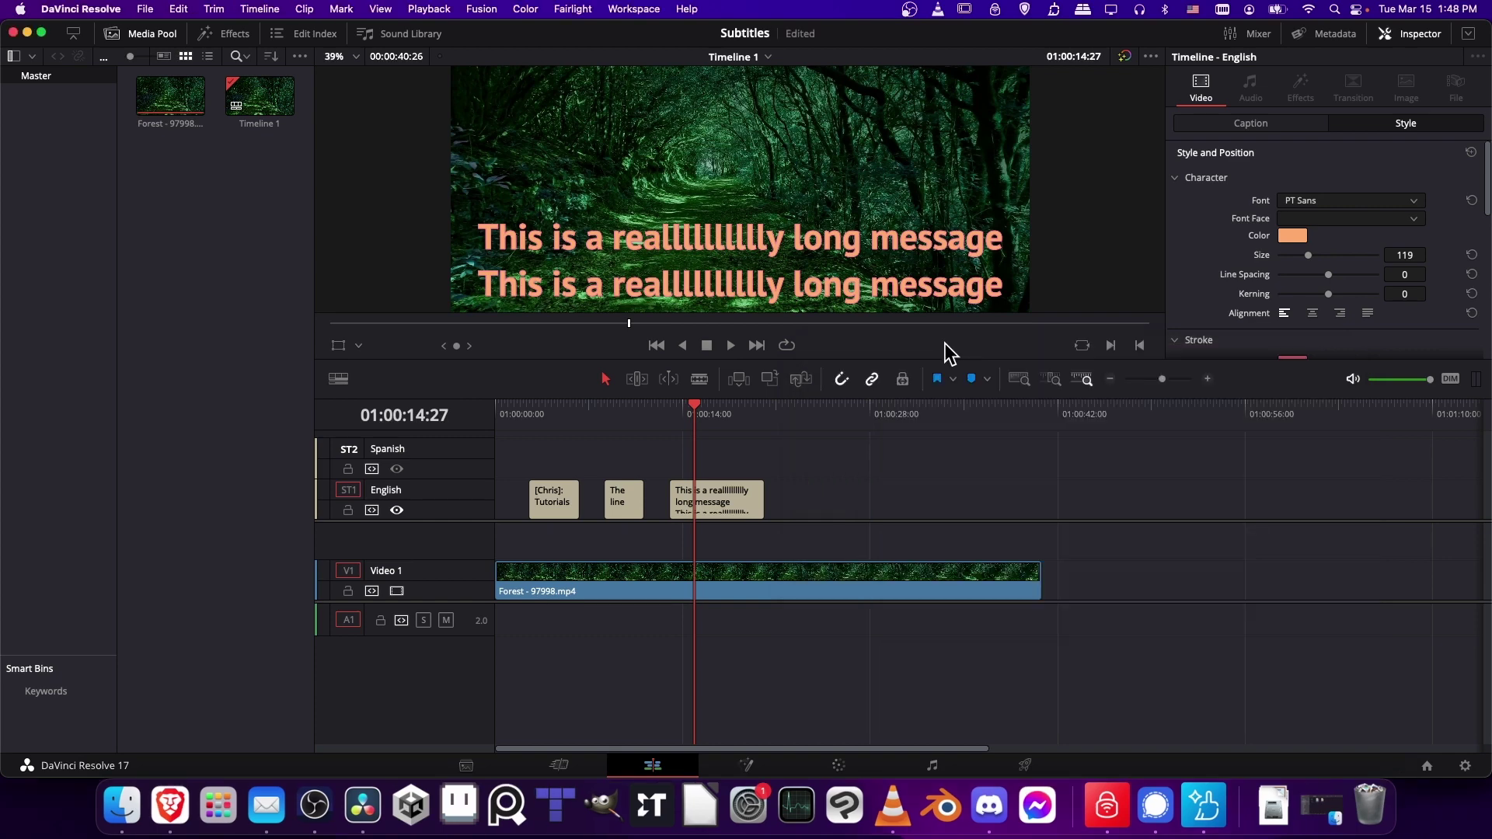